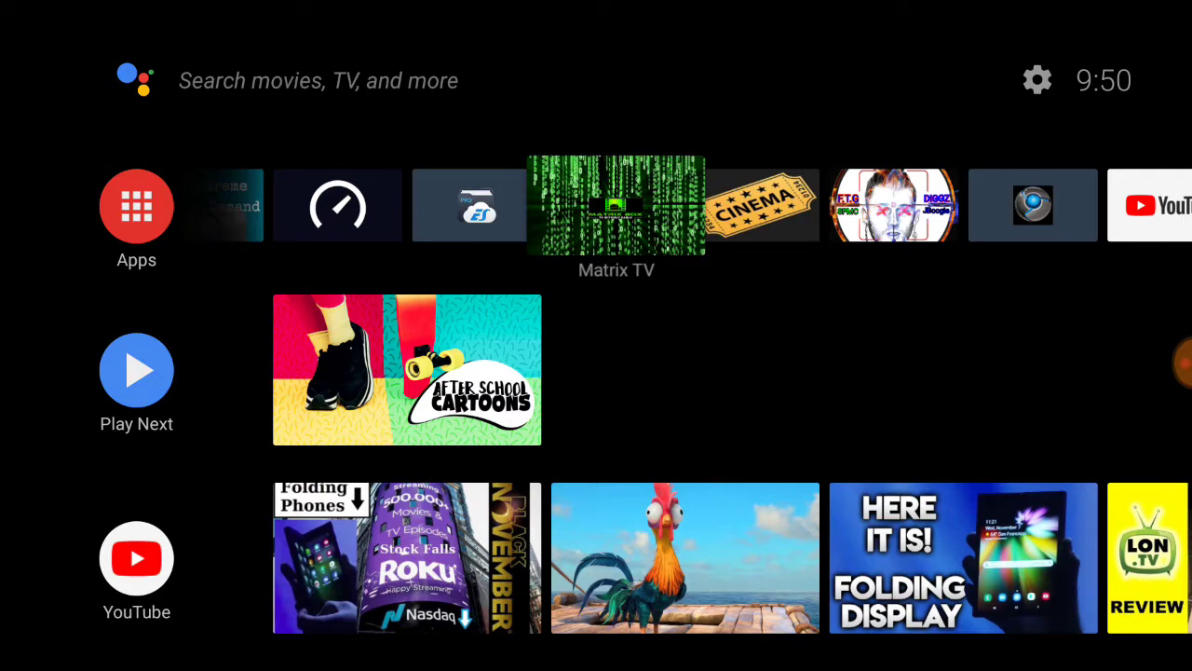
Open the '+' Add app to favorites tile at the end of the favourites row and browse the app list.
key(Right)
key(Right)
key(Right)
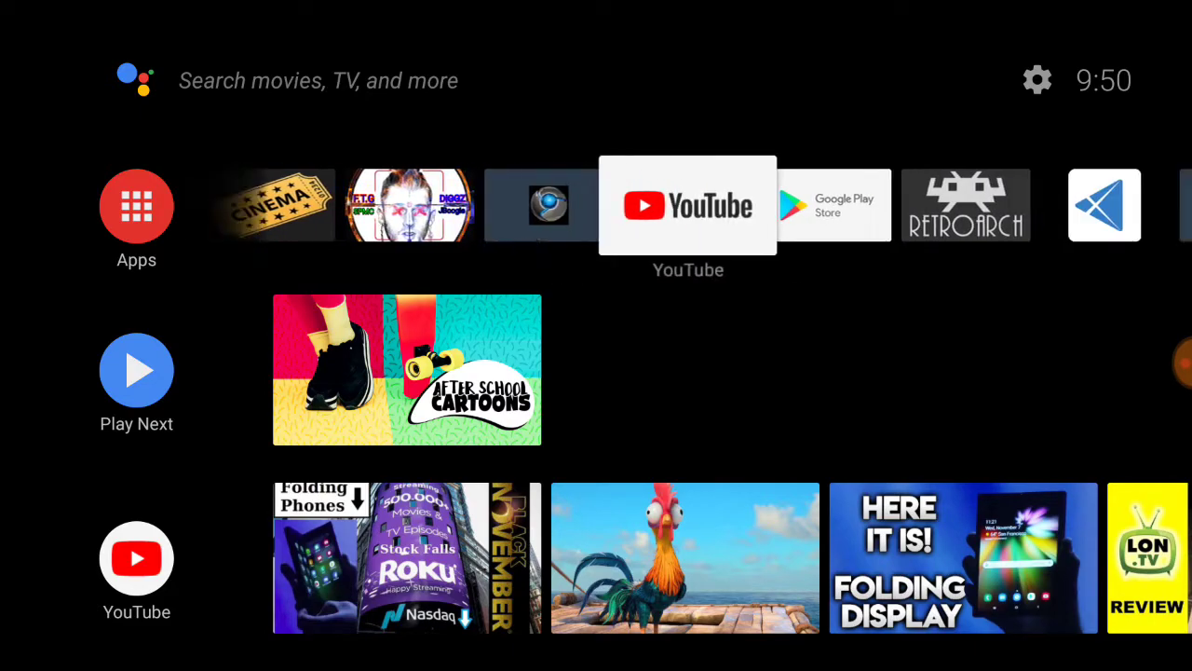
key(Right)
key(Right)
key(Right)
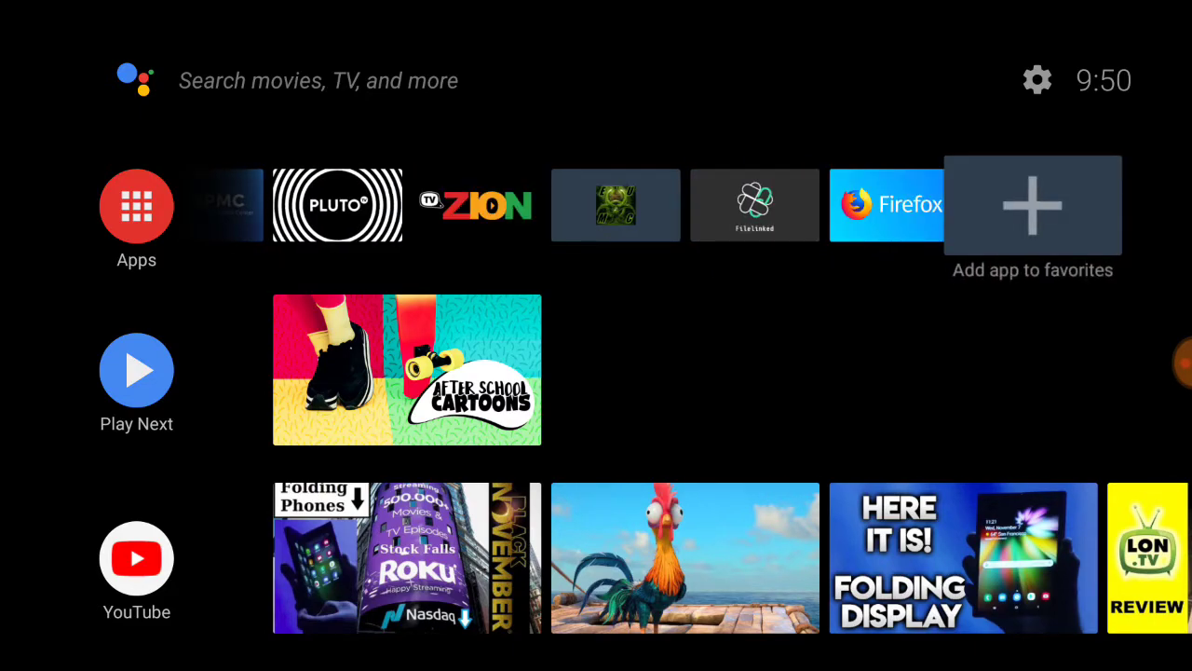
key(Return)
key(Down)
key(Down)
key(Down)
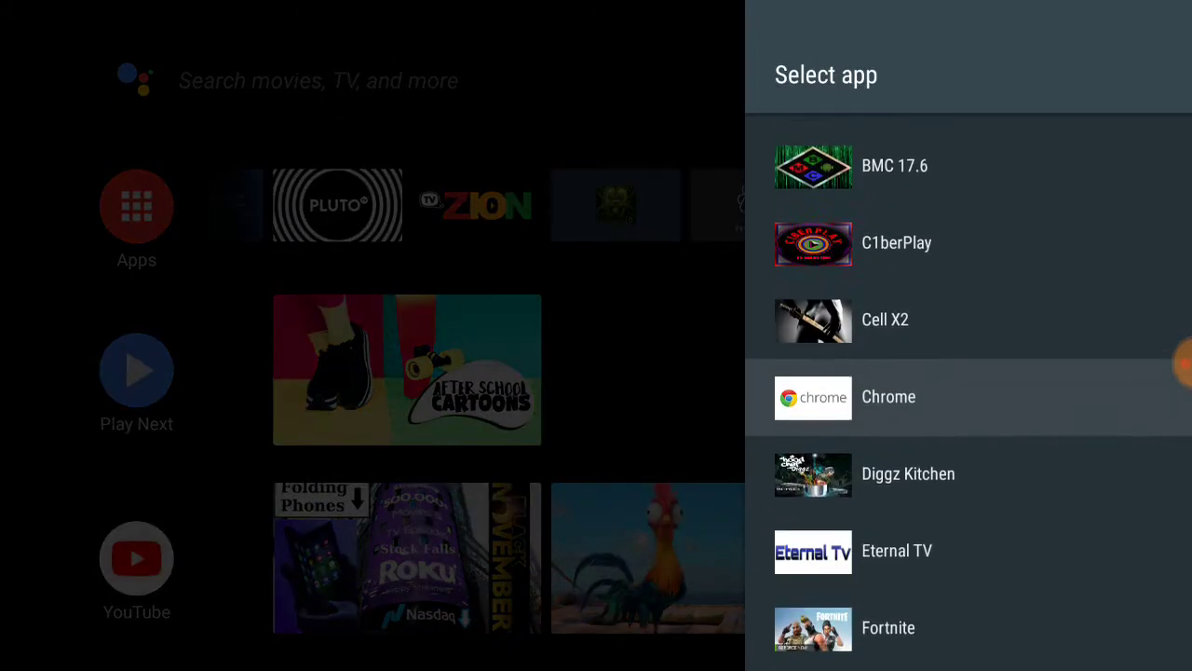
Scroll the Select app list down to Puffin TV and back up to AIDA64.
key(Down)
key(Down)
key(Down)
key(Down)
key(Down)
key(Down)
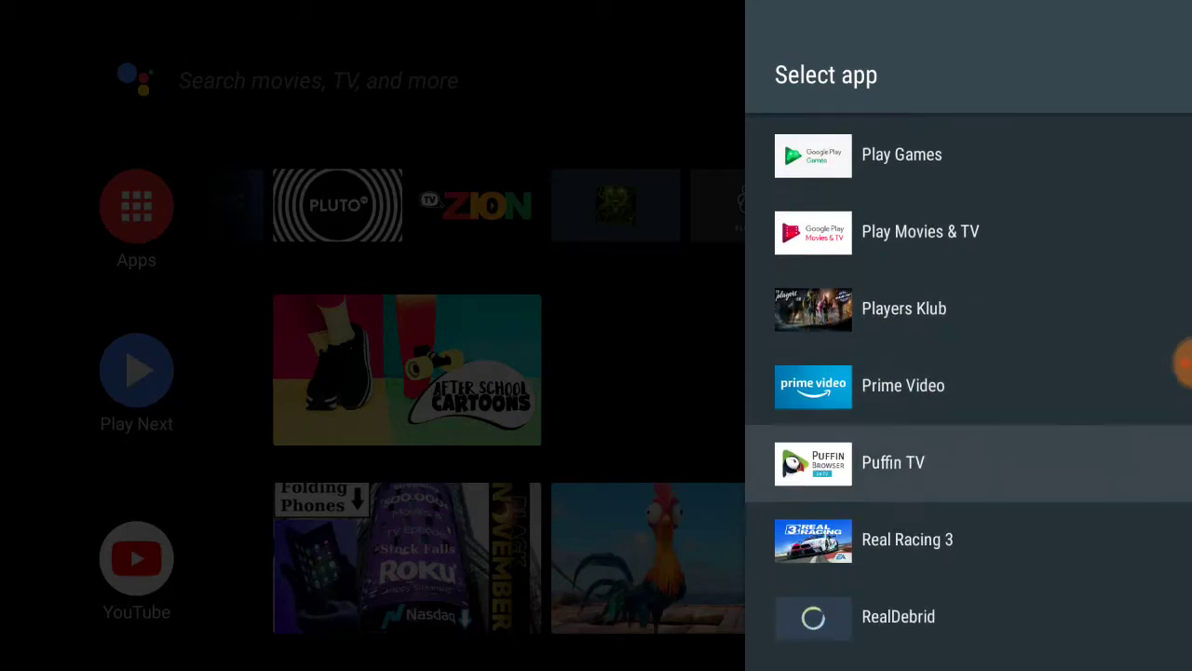
key(Down)
key(Down)
key(Down)
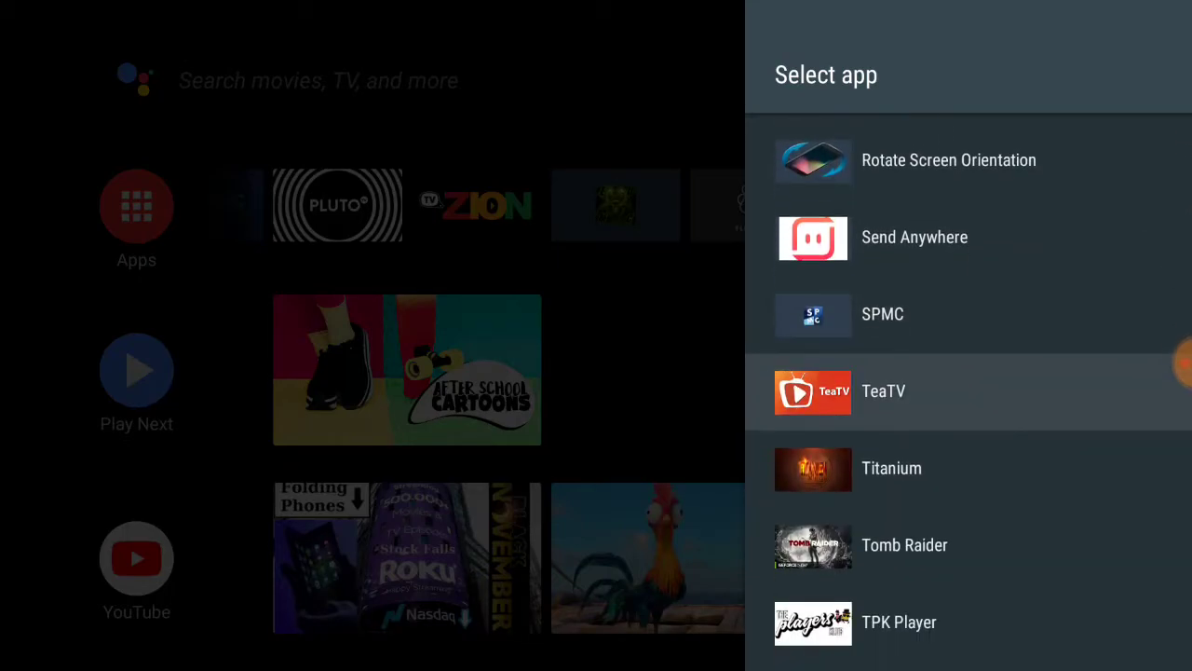
key(Up)
key(Up)
key(Up)
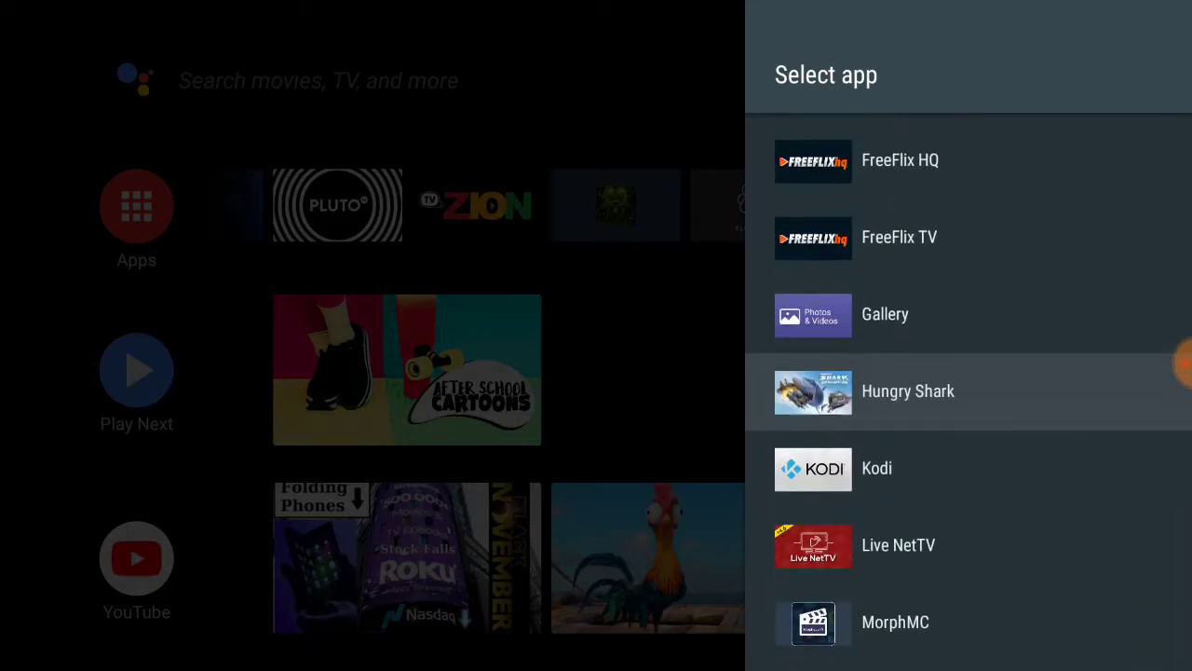
key(Up)
key(Up)
key(Up)
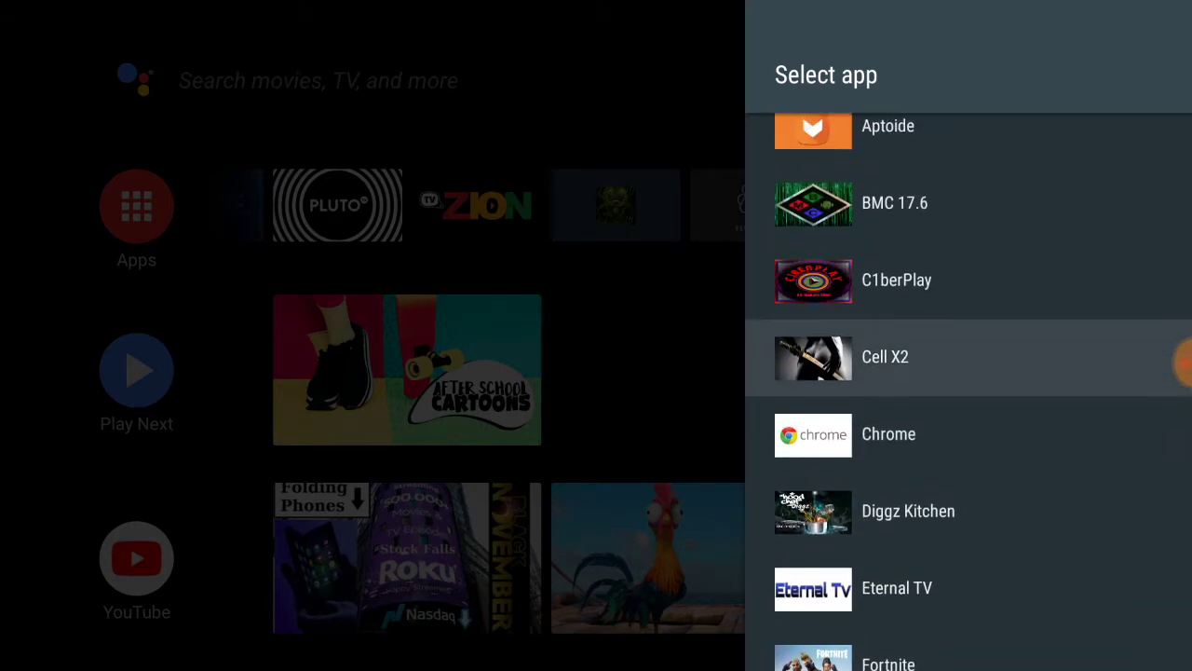
key(Up)
key(Up)
key(Up)
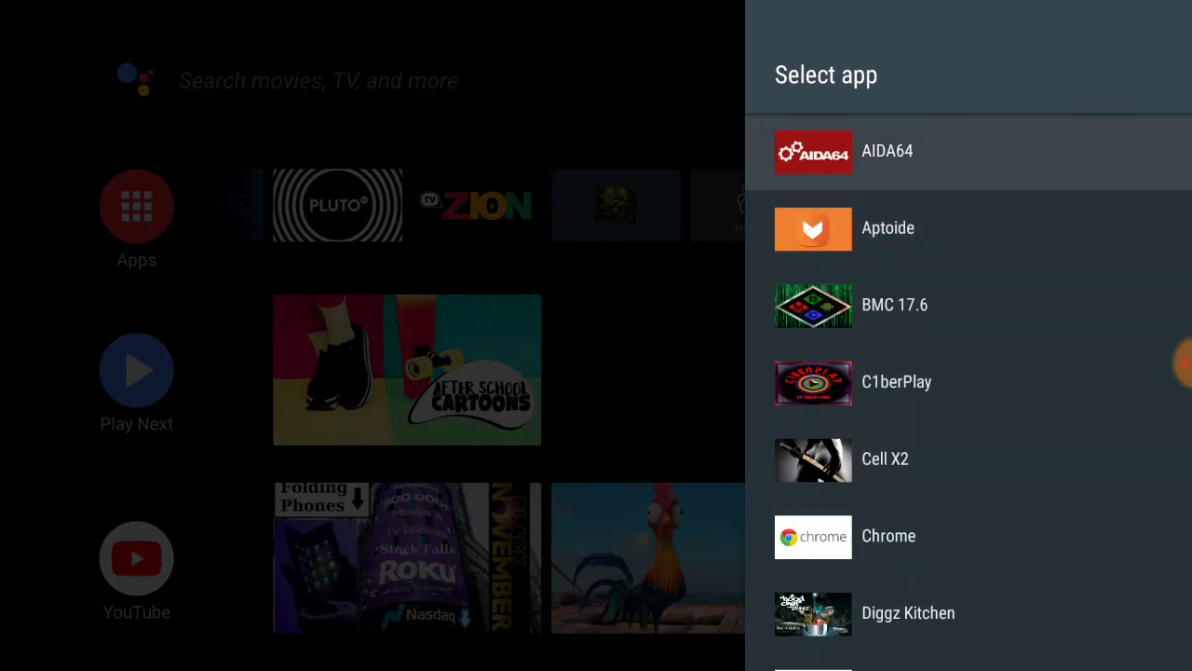
Close the app picker without adding anything and exit Firefox back to the home screen.
key(Escape)
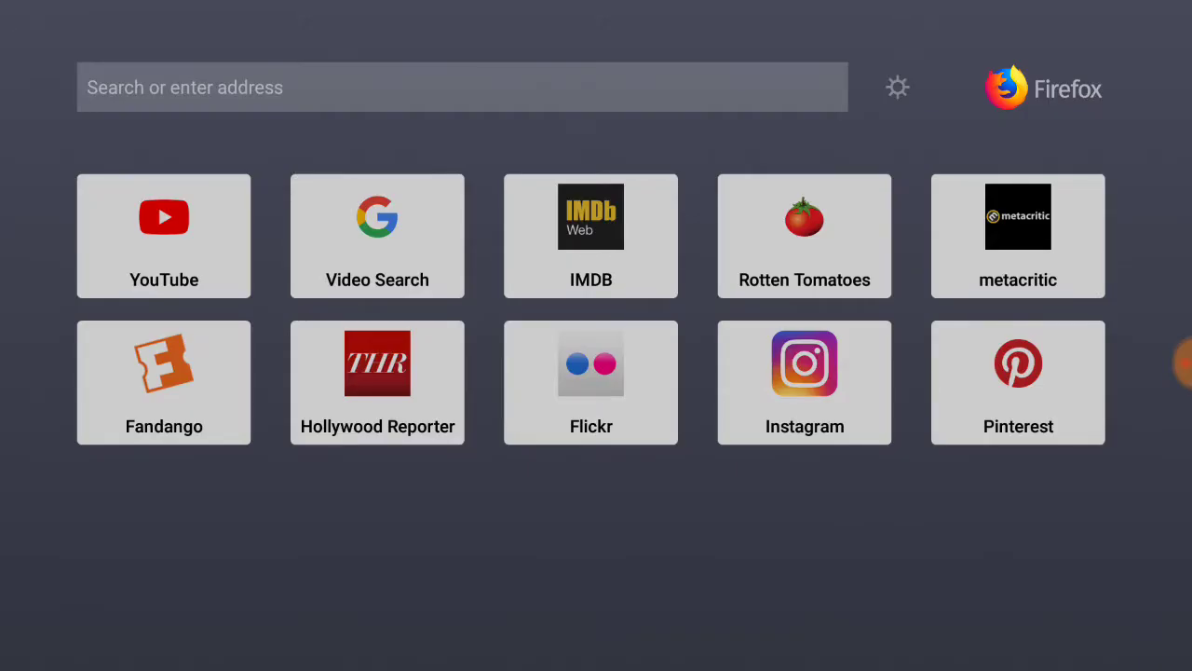
key(Escape)
key(Up)
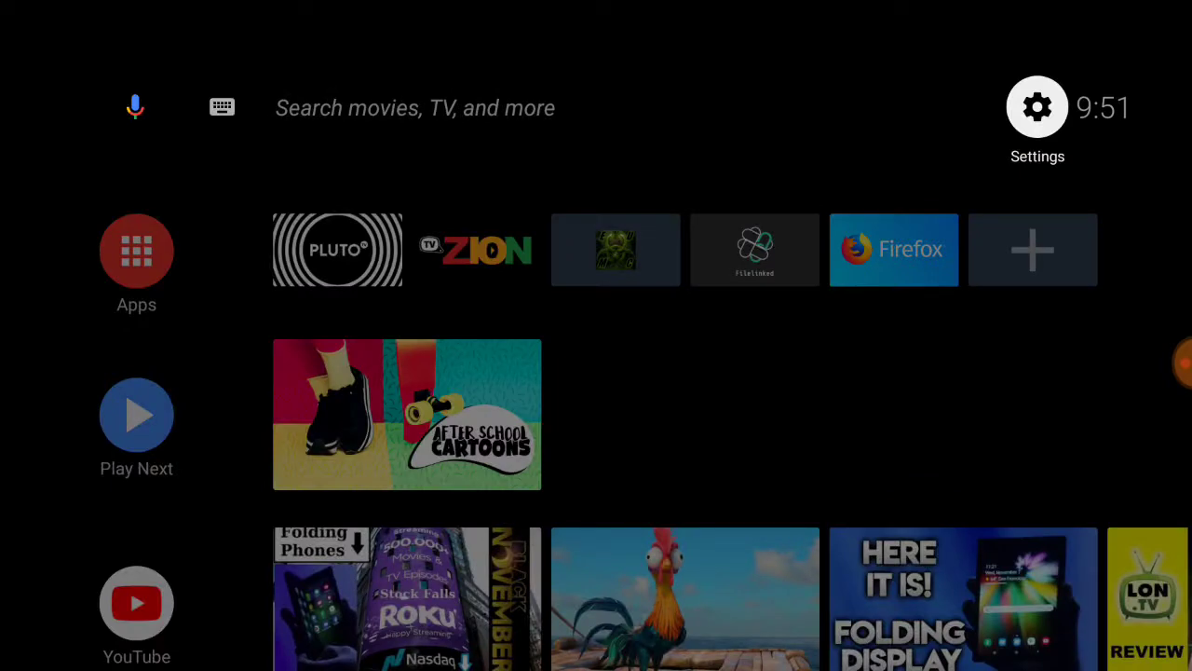
Open Settings > Apps and scroll the installed apps list to the first Firefox entry.
key(Return)
key(Down)
key(Down)
key(Down)
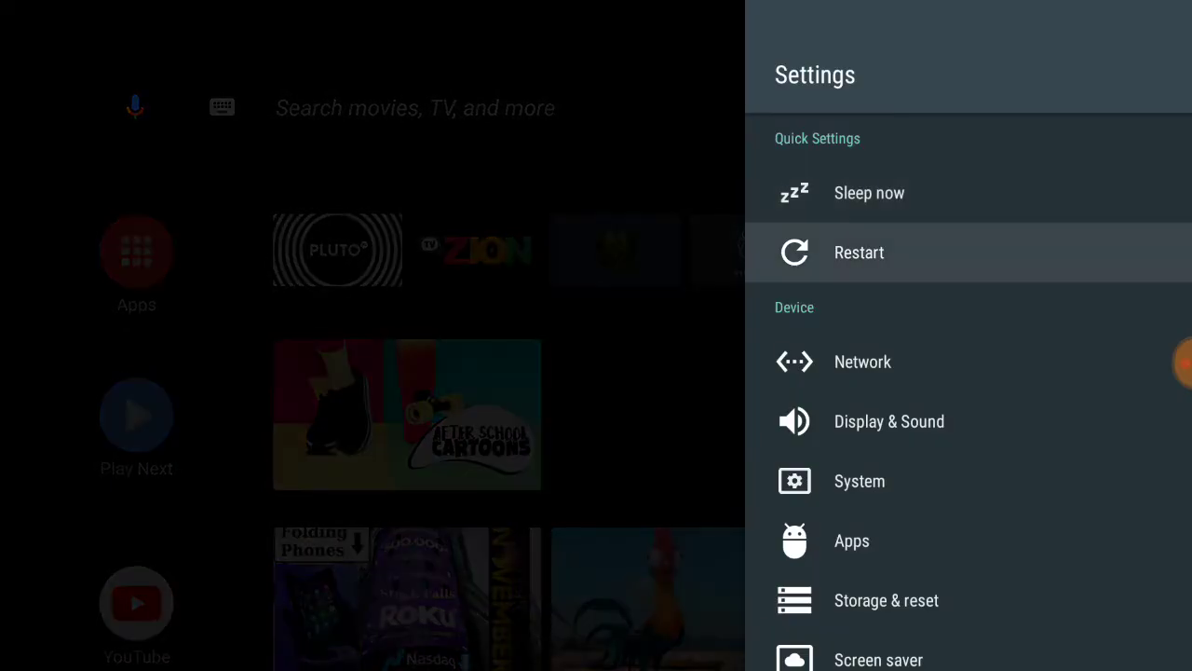
key(Return)
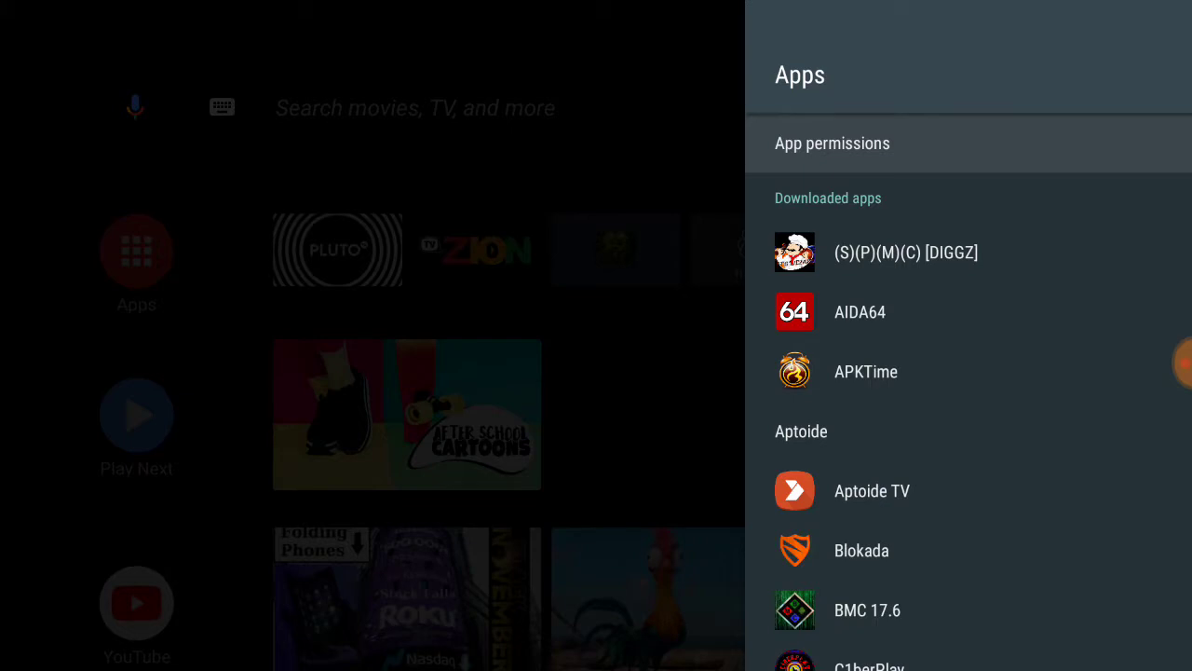
key(Down)
key(Down)
key(Down)
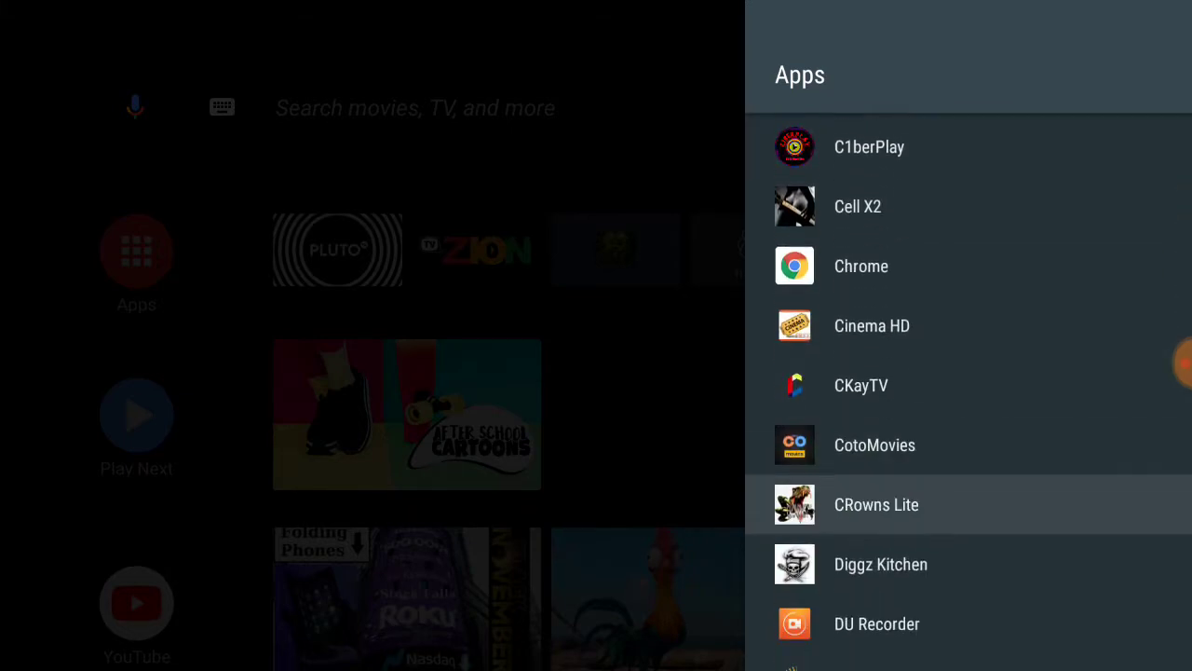
key(Down)
key(Down)
key(Down)
key(Up)
key(Up)
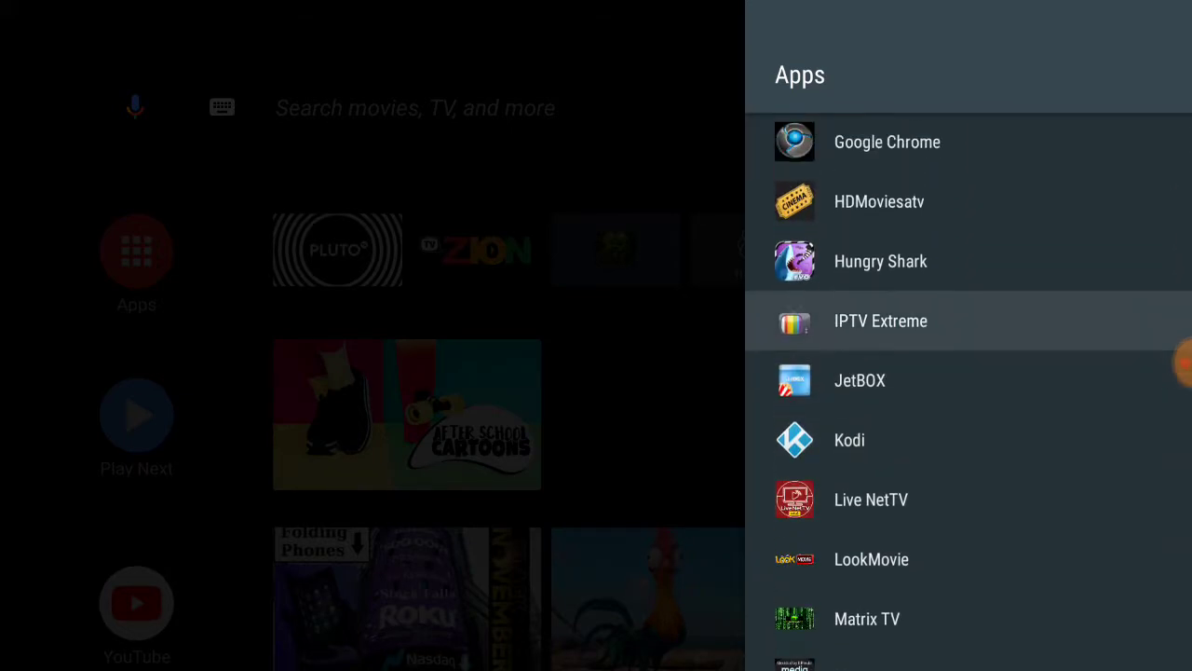
key(Up)
key(Up)
key(Up)
Try Force stop on the first Firefox, dismiss it, then open the second Firefox (version 63.0).
key(Return)
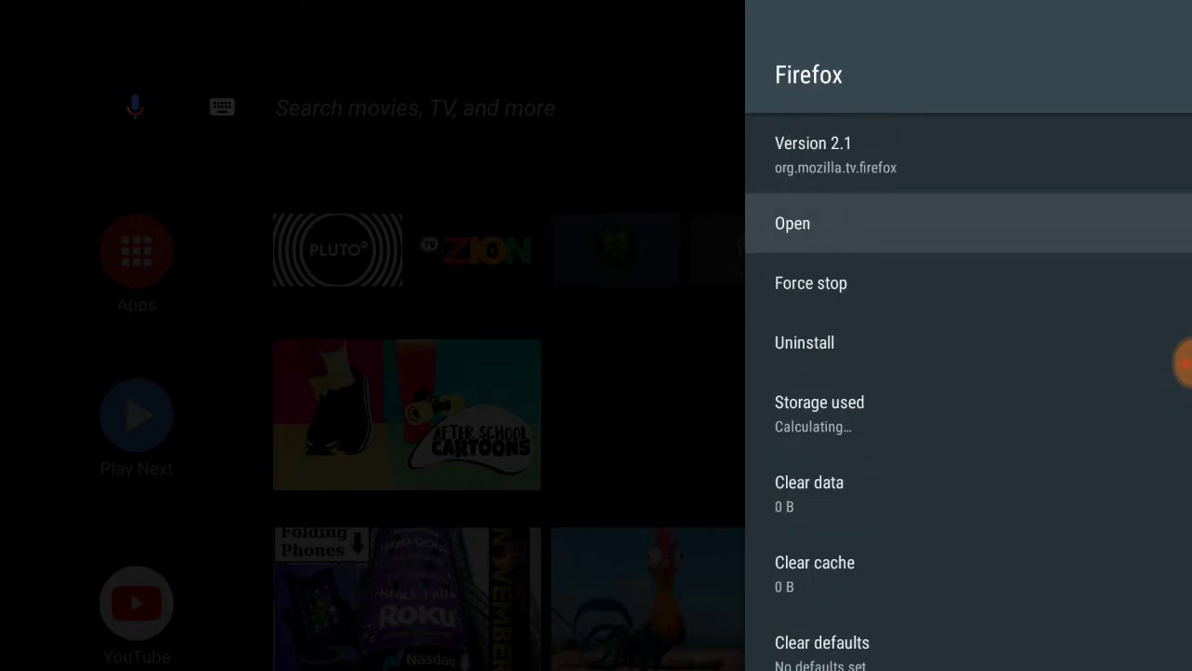
key(Down)
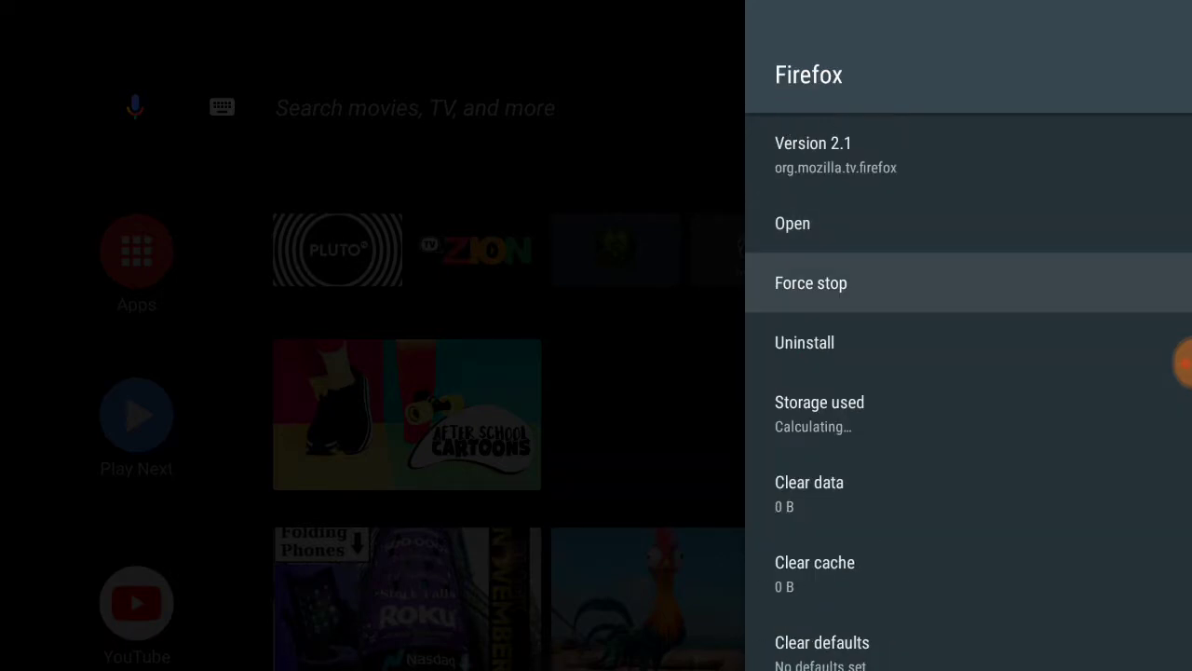
key(Return)
key(Return)
key(Escape)
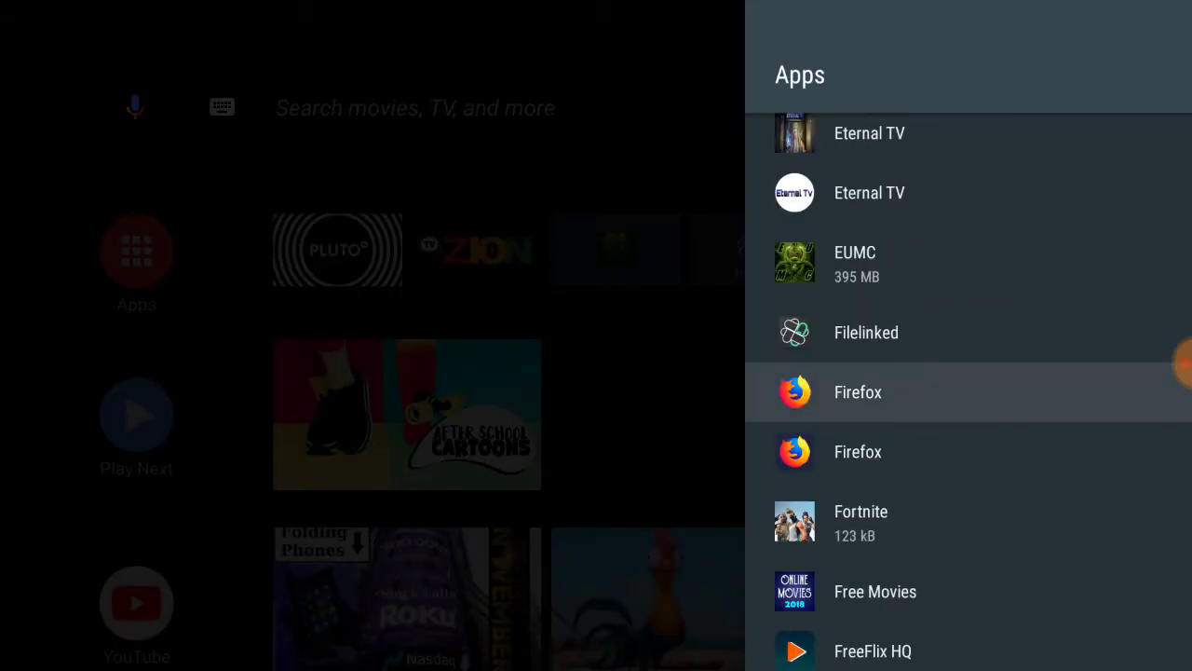
key(Down)
key(Return)
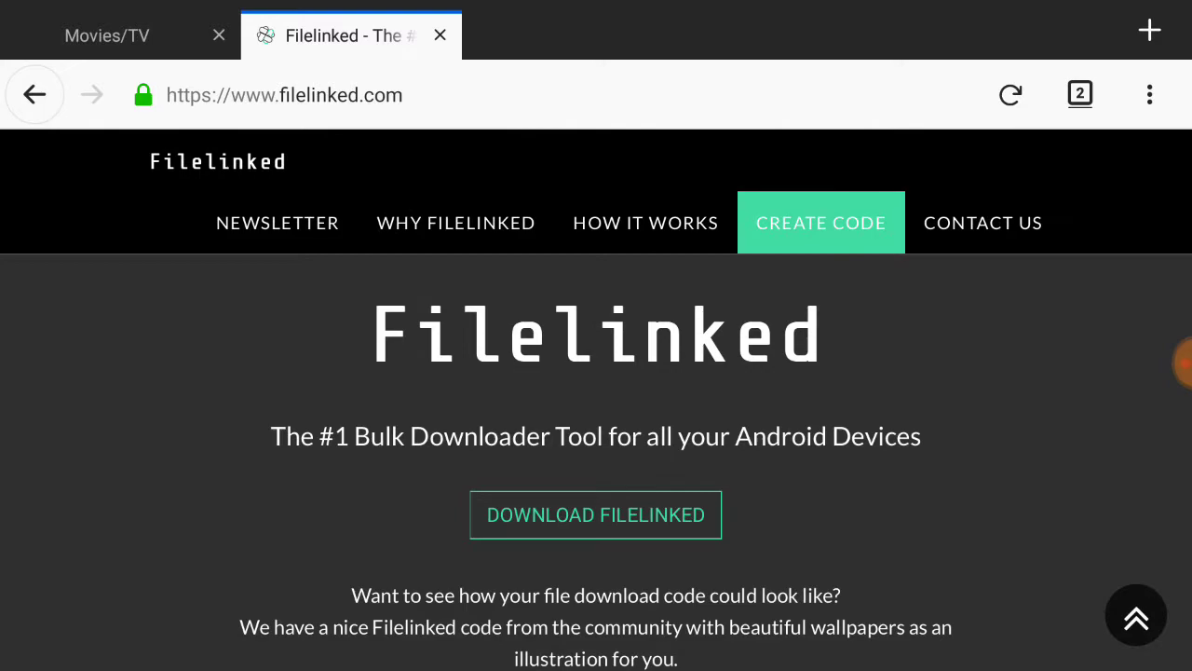
Return to the home screen and add Aptoide to the favourites row.
key(Home)
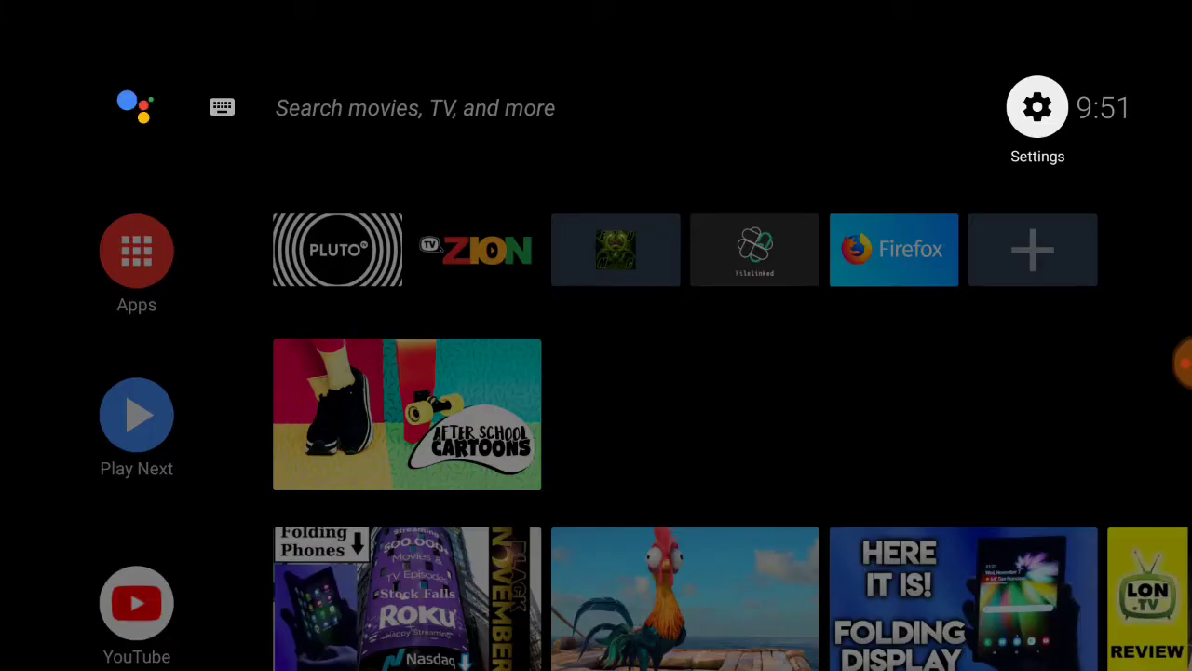
key(Down)
key(Right)
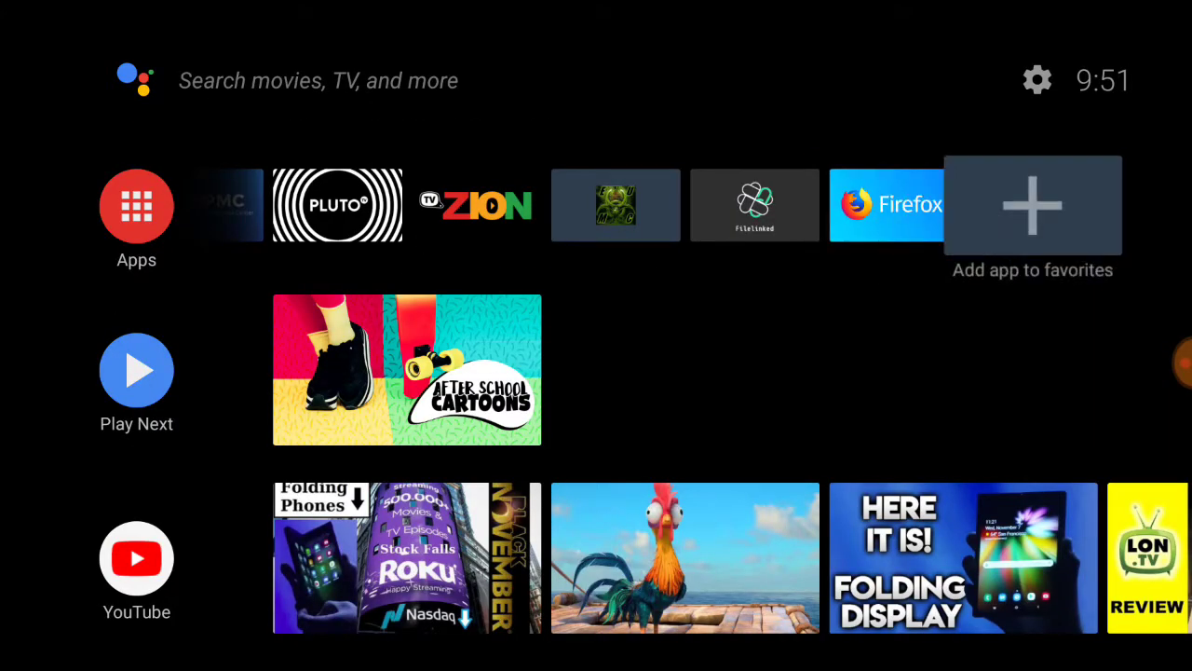
key(Return)
key(Down)
key(Return)
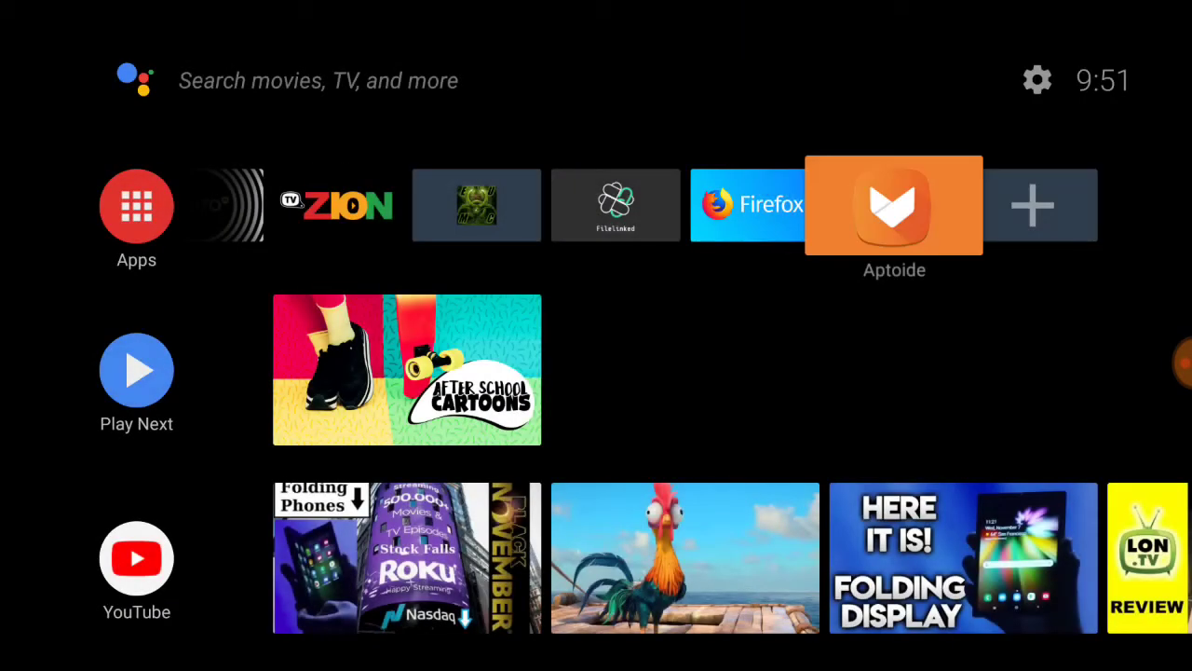
Browse the favourites row past SPMC and Plex, then launch Aptoide.
key(Left)
key(Left)
key(Left)
key(Left)
key(Left)
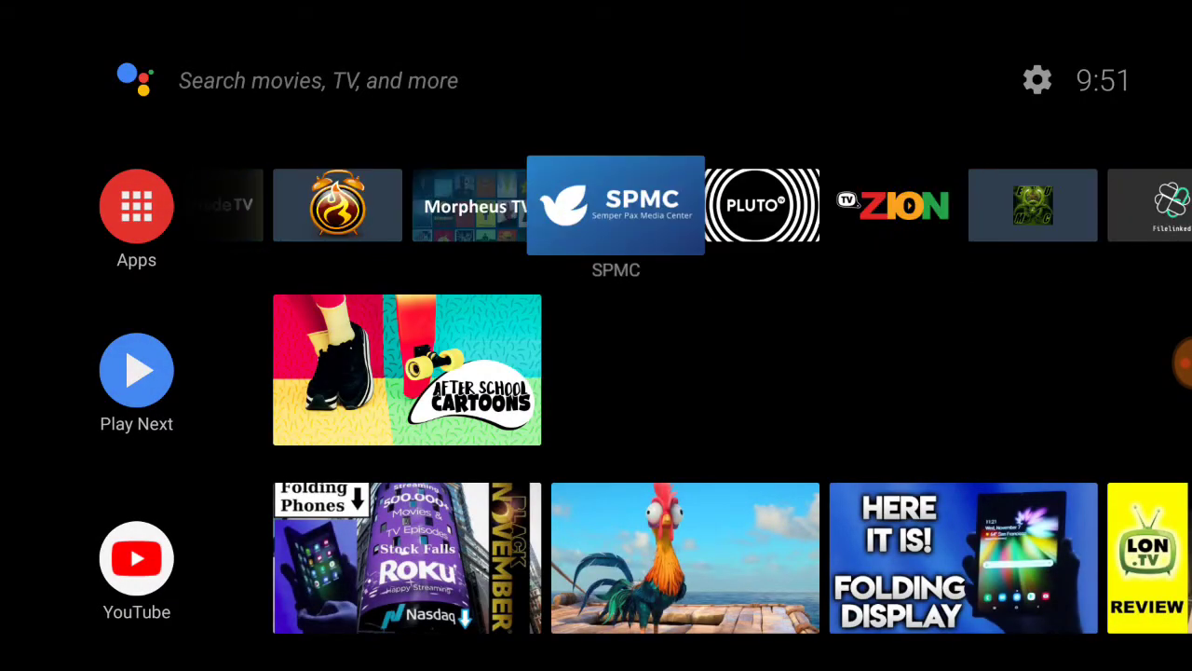
key(Left)
key(Left)
key(Left)
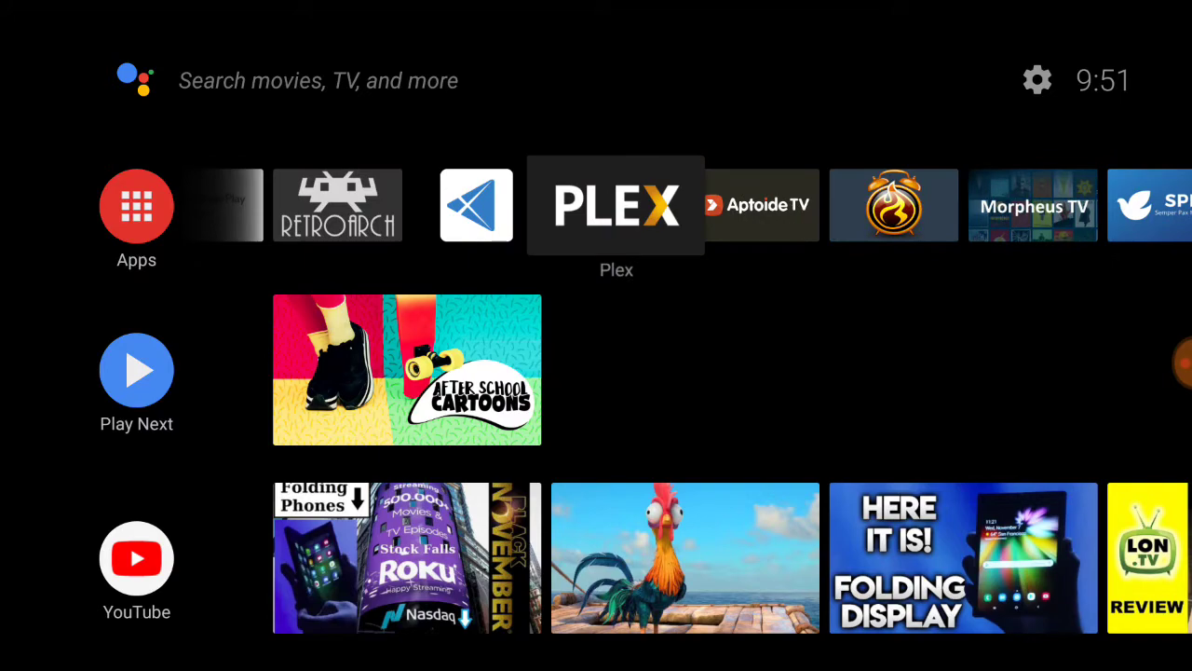
key(Left)
key(Left)
key(Left)
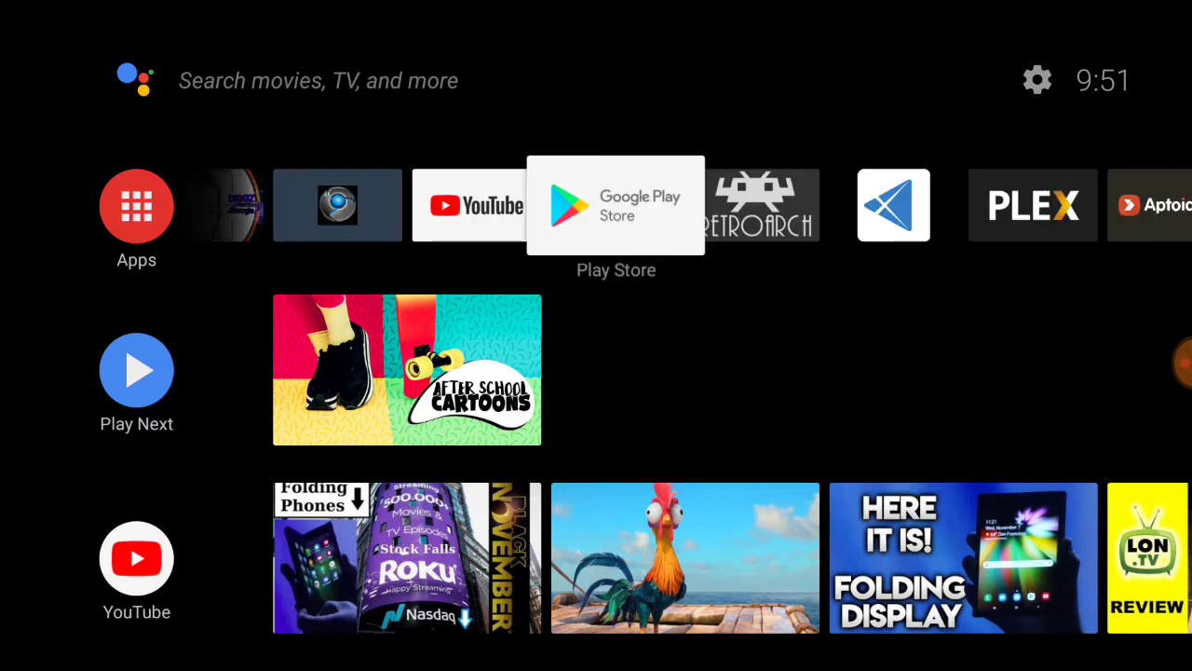
key(Right)
key(Right)
key(Right)
key(Right)
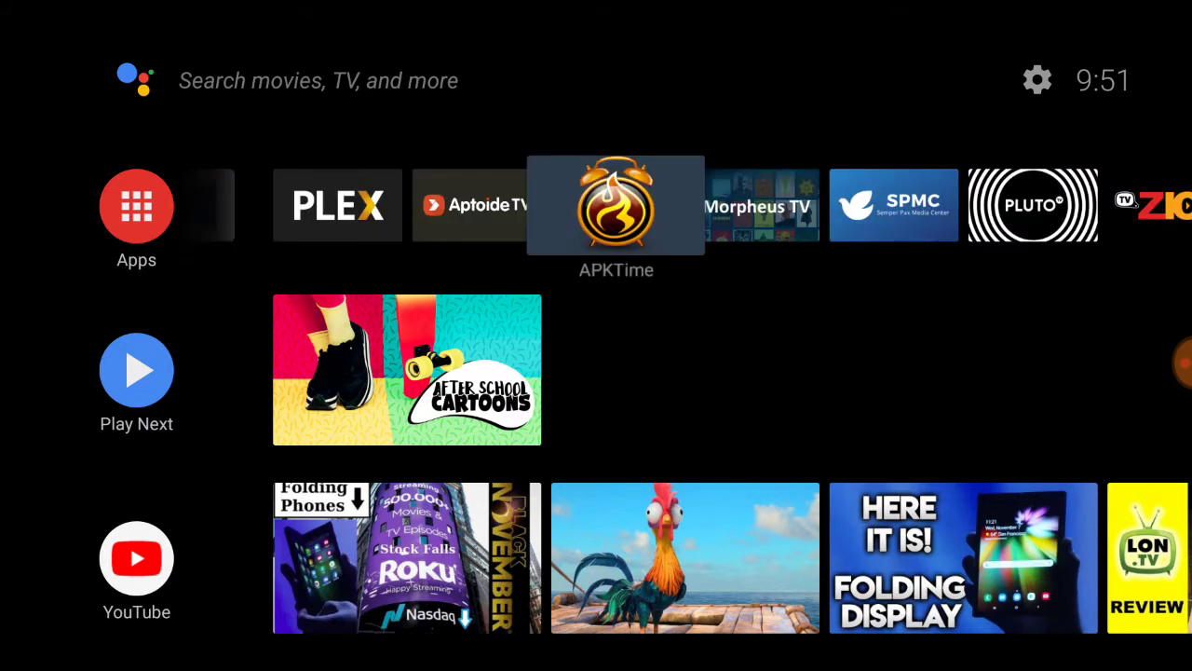
key(Right)
key(Right)
key(Right)
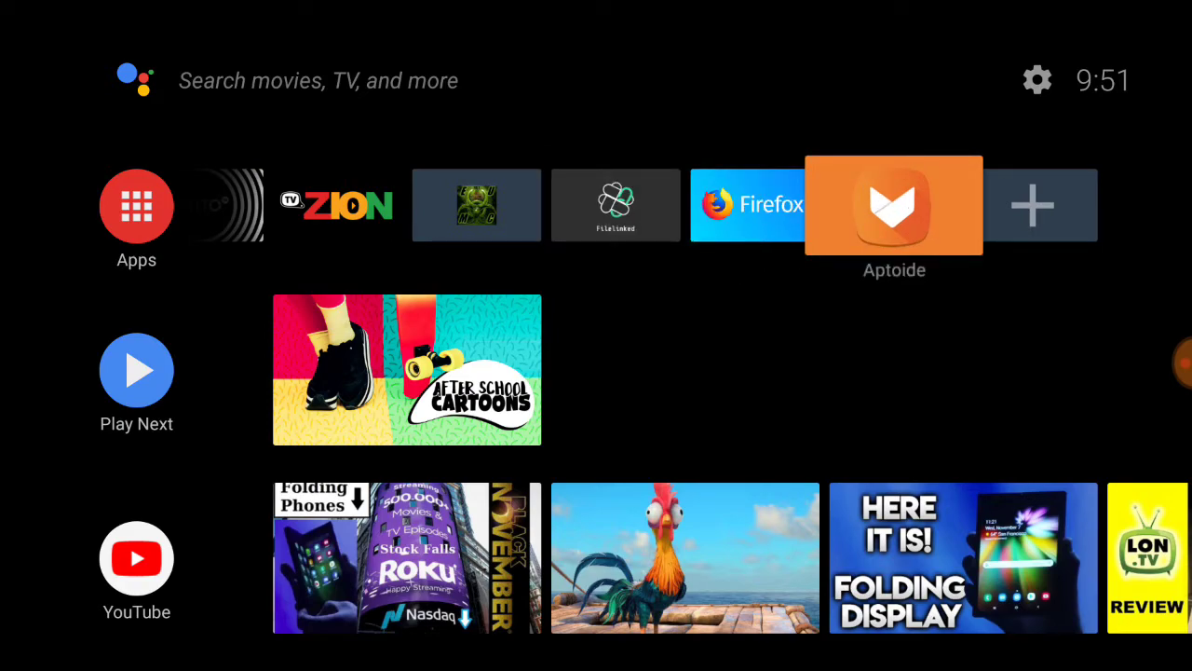
key(Return)
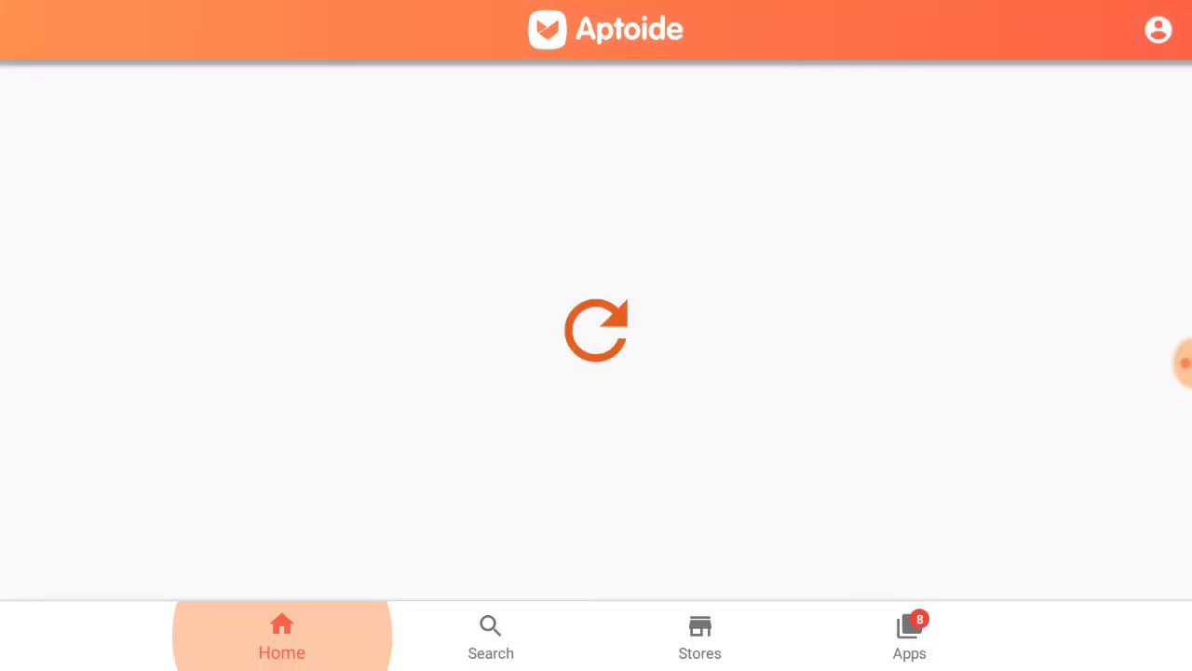
Search the Aptoide store for 'tv app repo'.
key(Right)
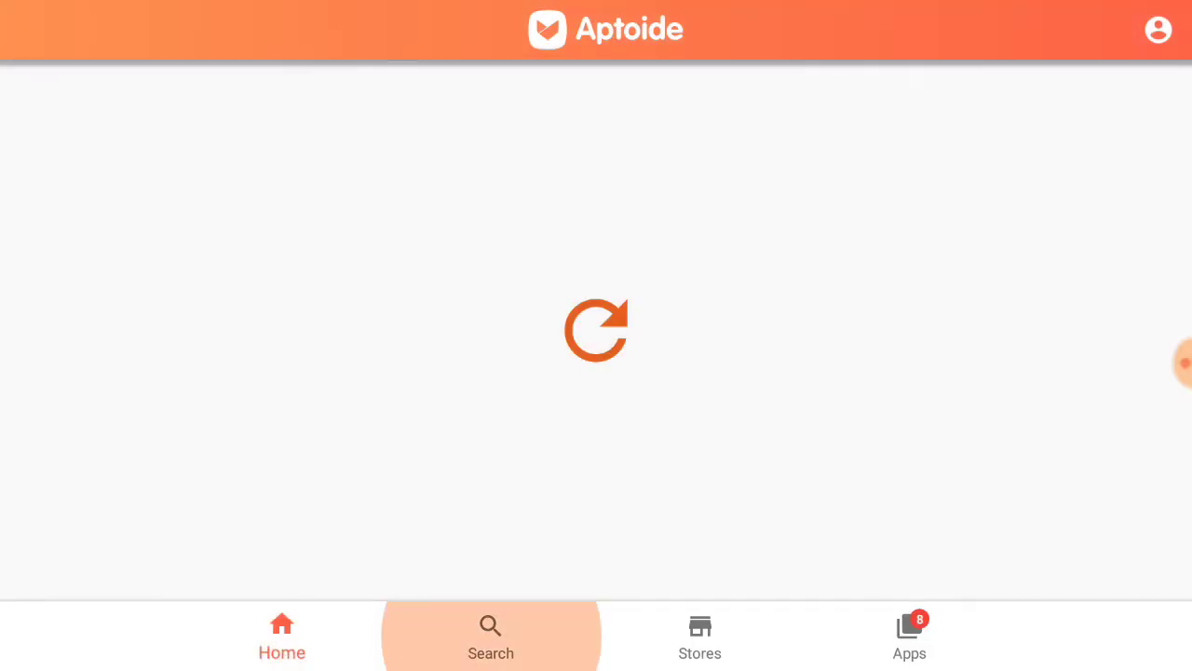
key(Return)
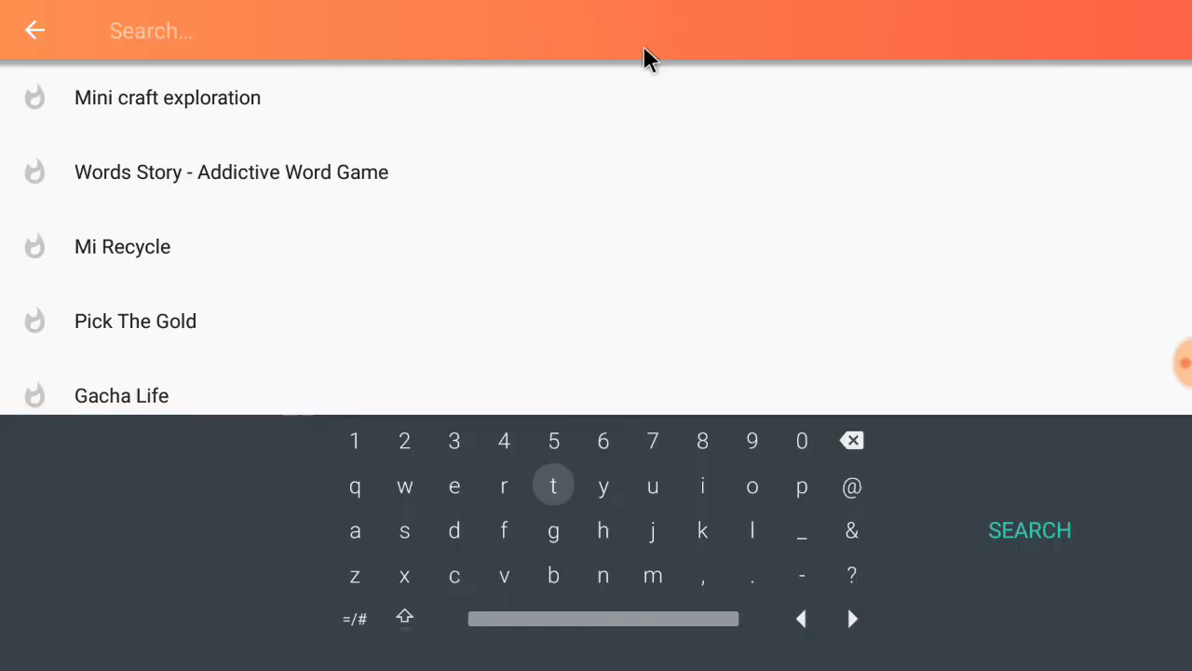
text(tv)
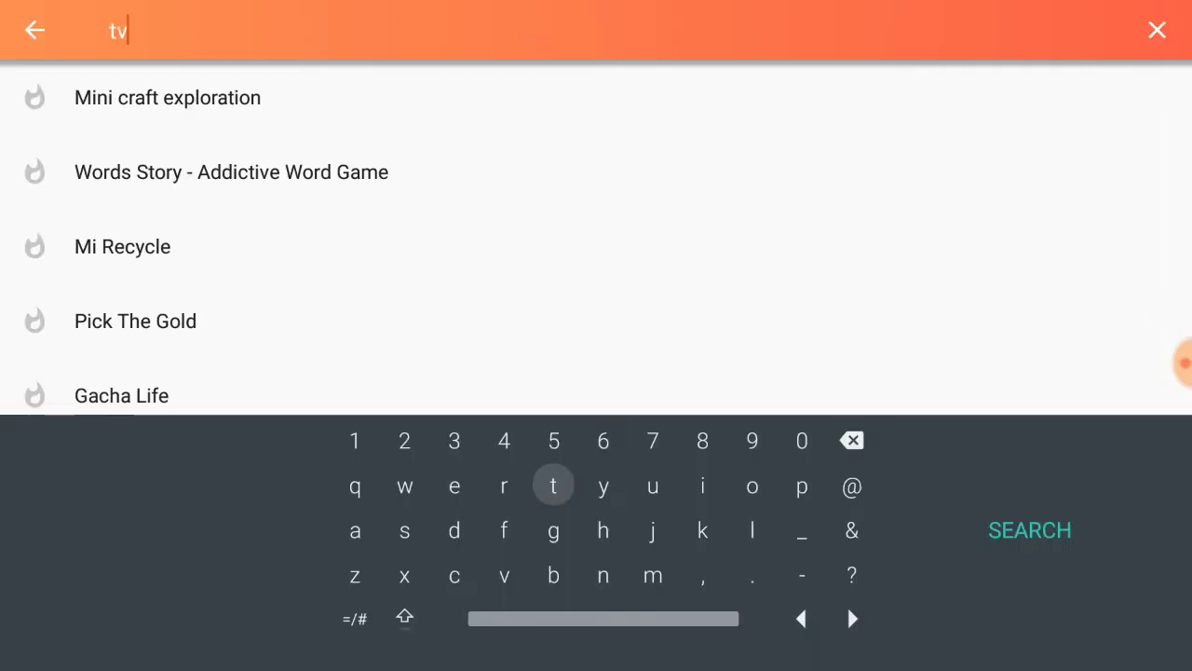
text( app)
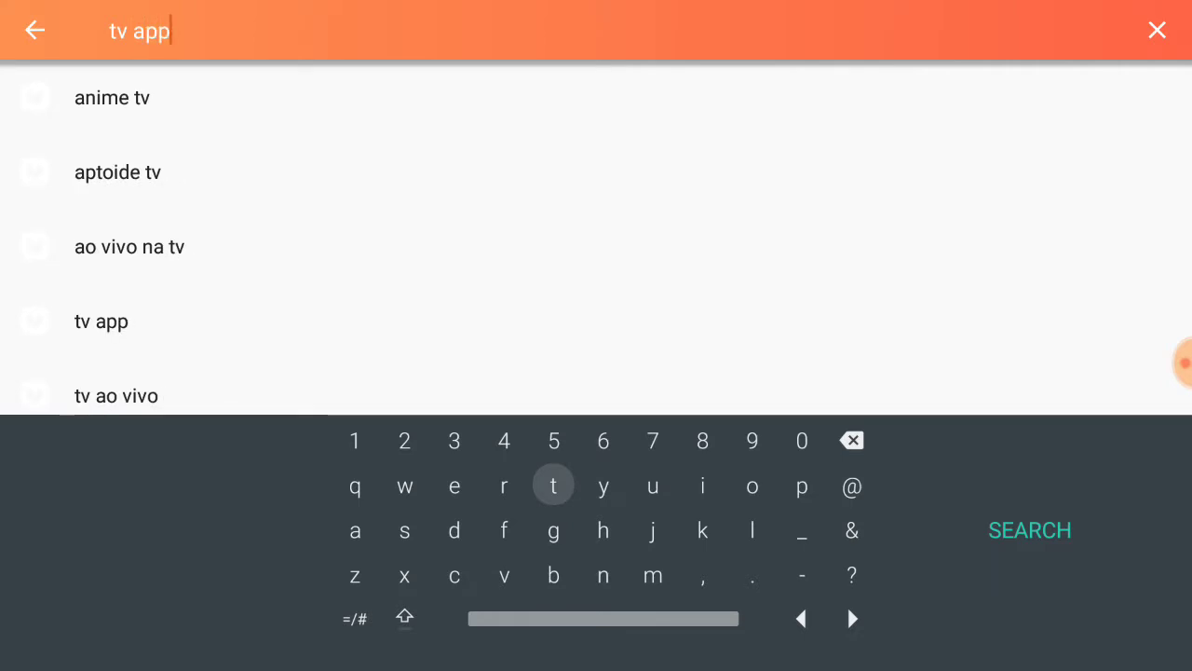
text( repo)
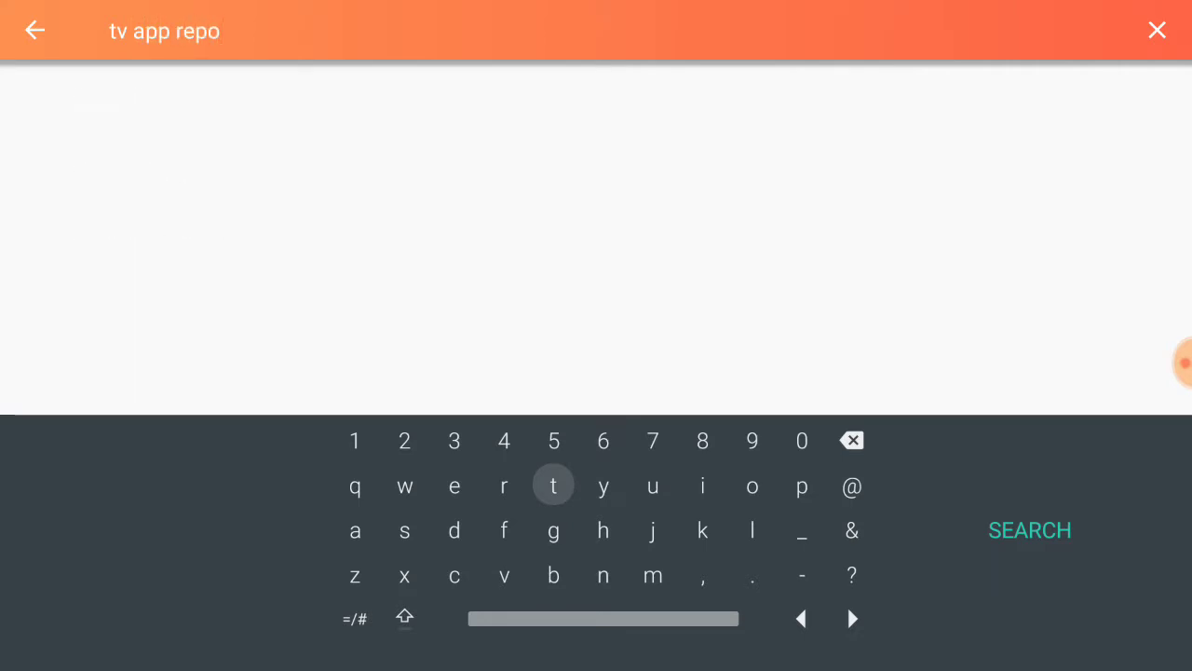
key(Return)
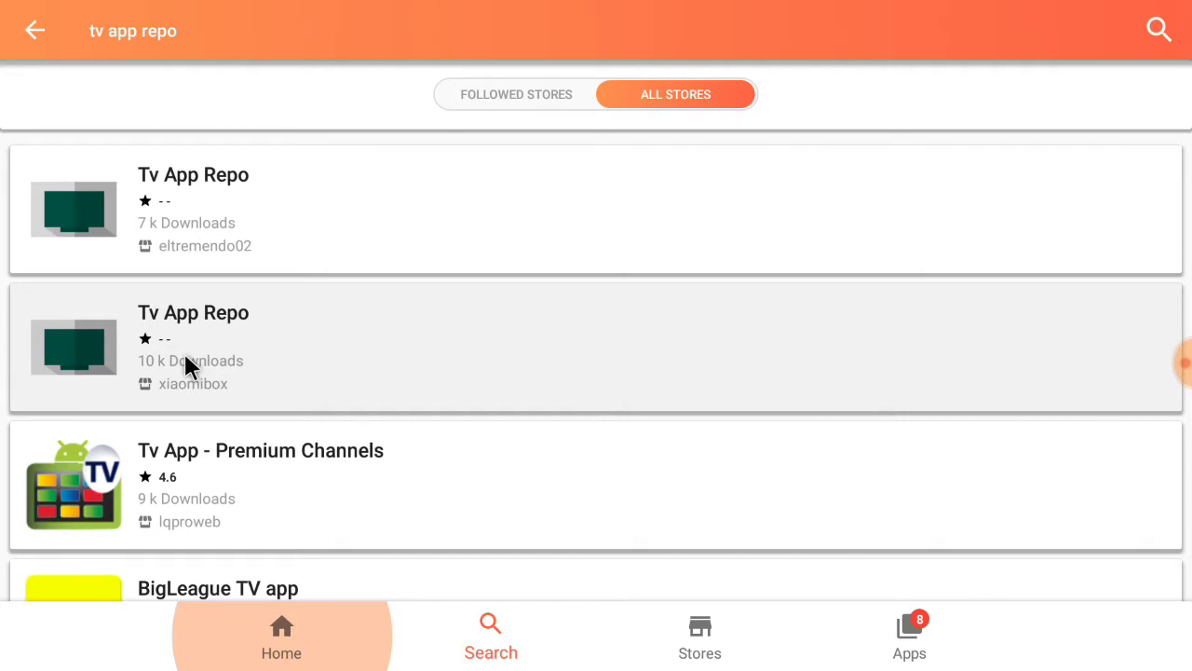
Compare both Tv App Repo results, then install the xiaomibox listing with 10 k downloads.
click(185, 356)
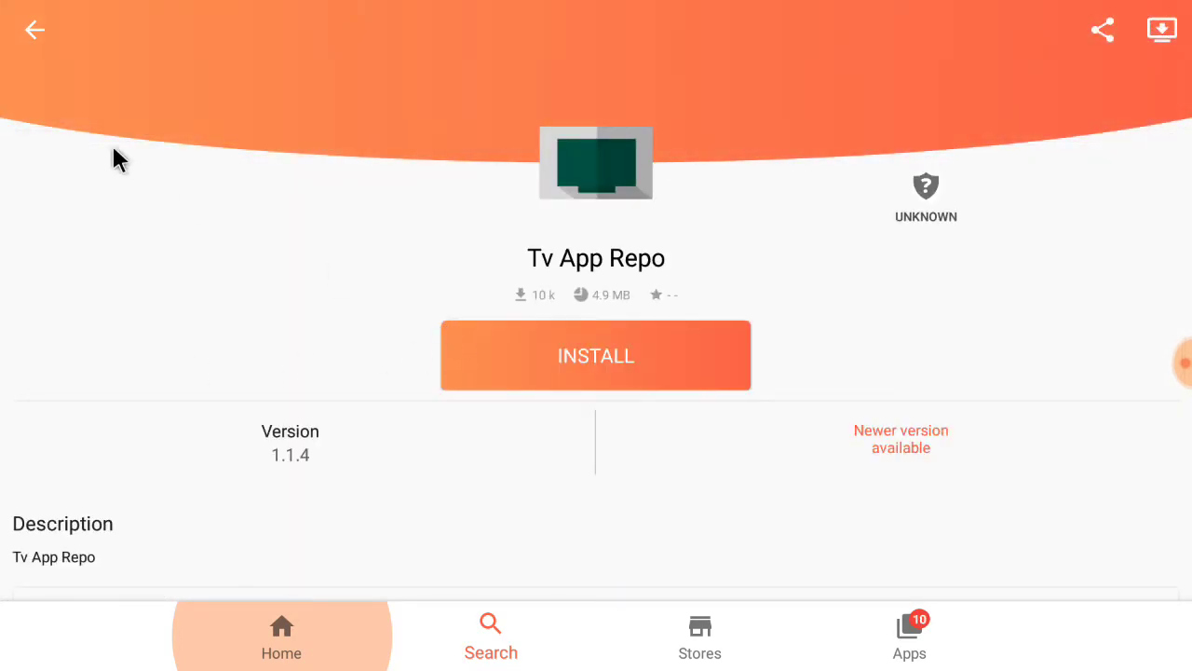
click(38, 32)
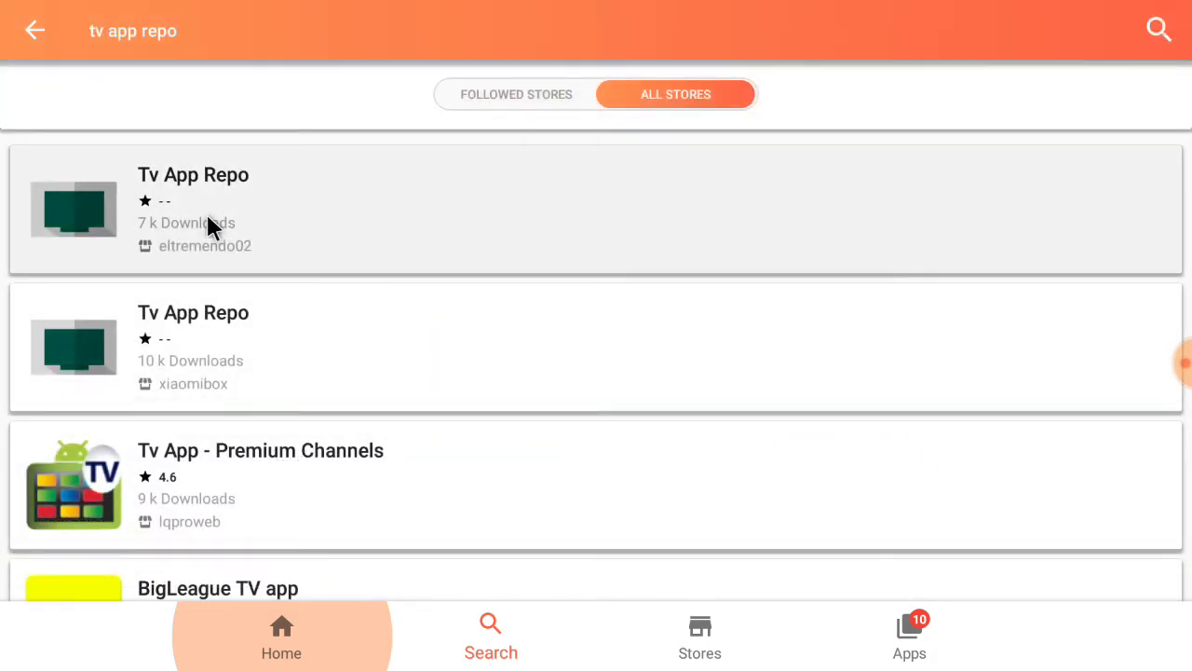
click(210, 223)
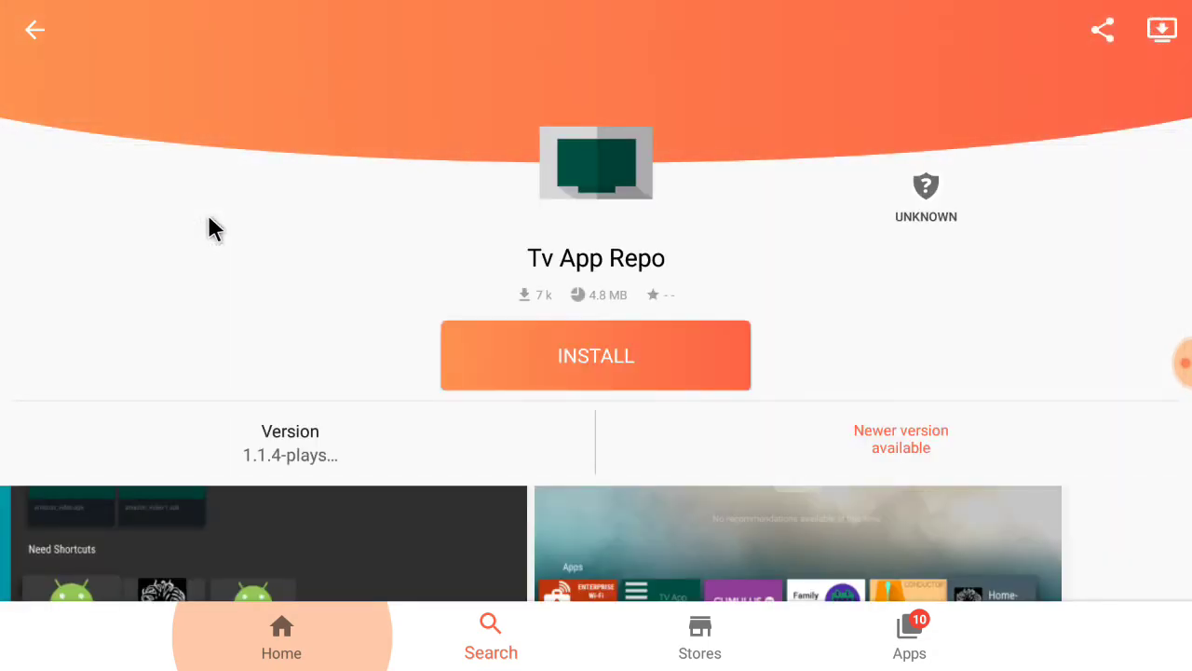
click(36, 48)
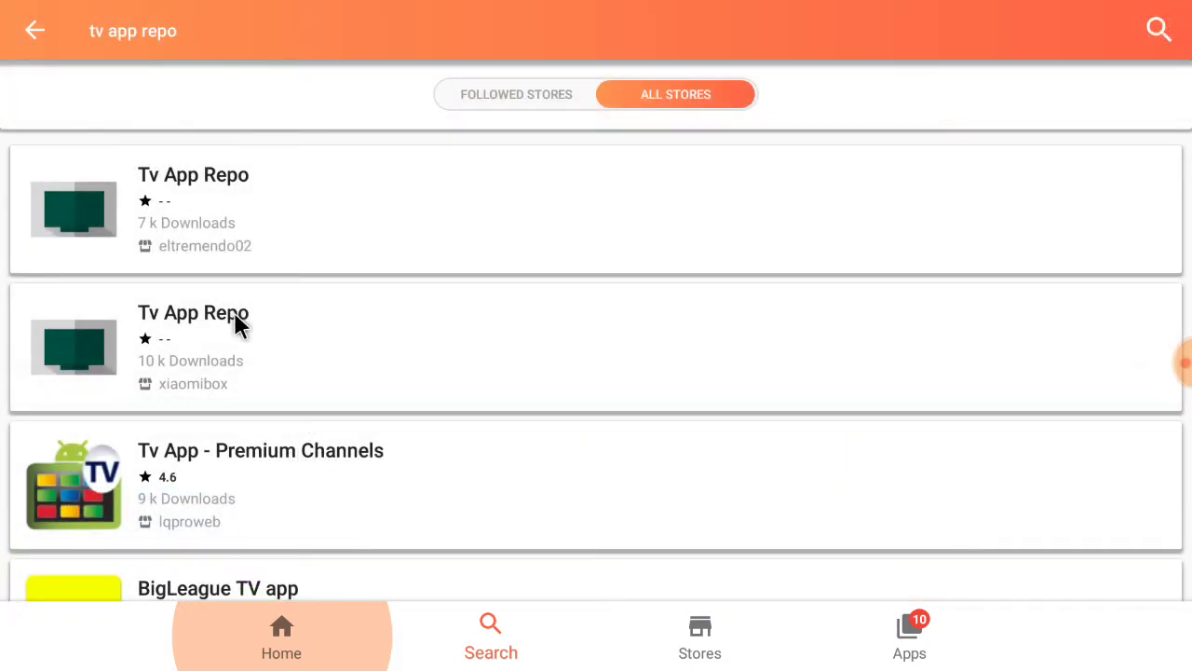
click(234, 317)
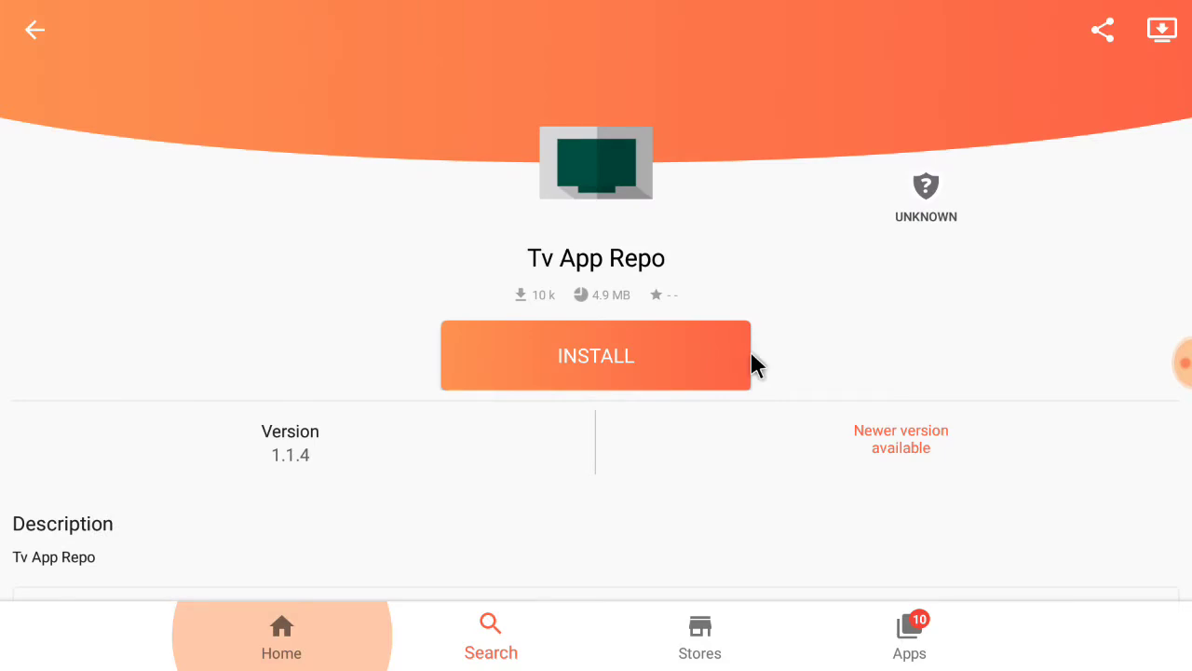
click(706, 355)
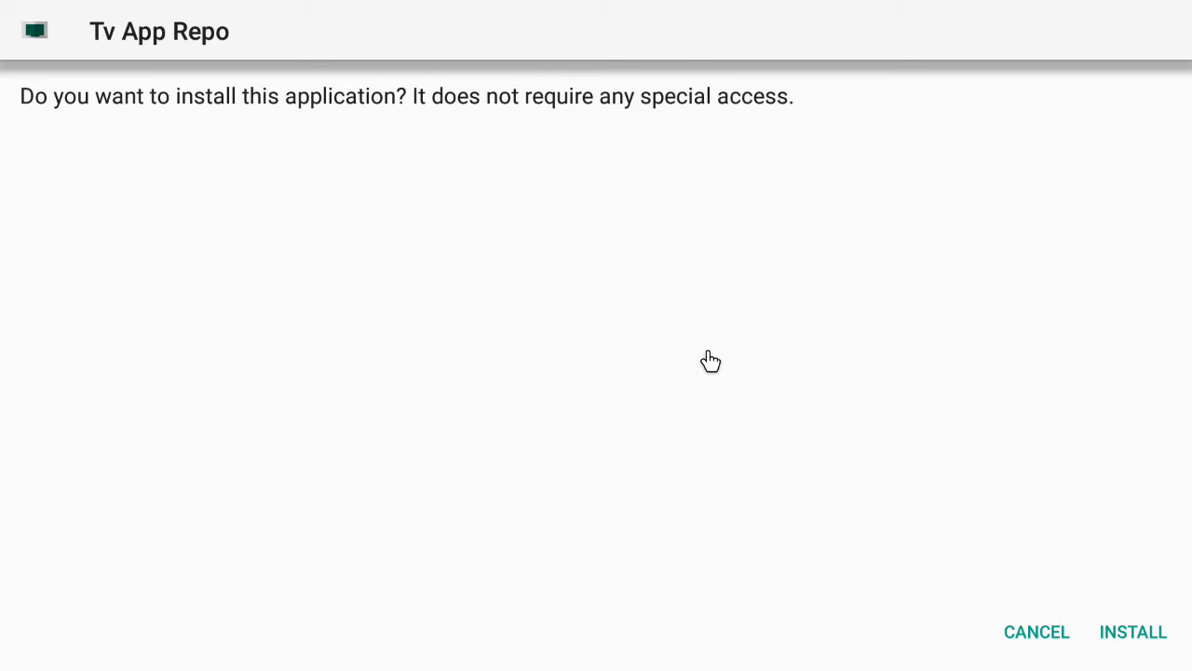
Confirm the Tv App Repo installation and close the 'App installed.' screen with DONE.
key(Right)
key(Right)
key(Return)
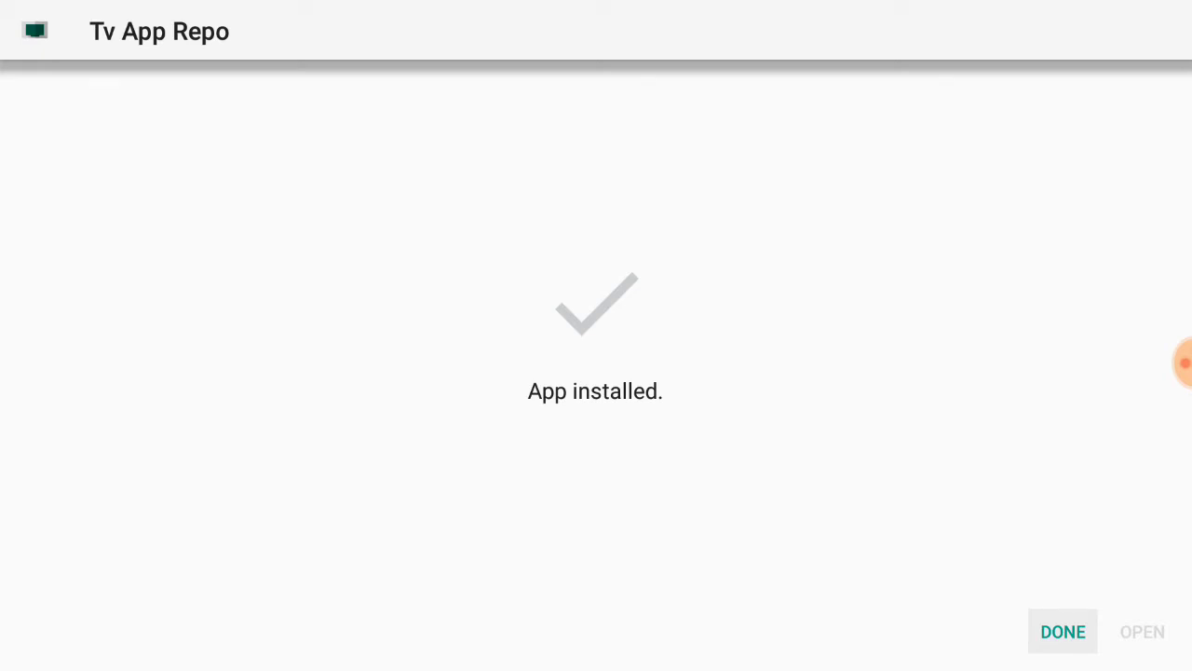
key(Return)
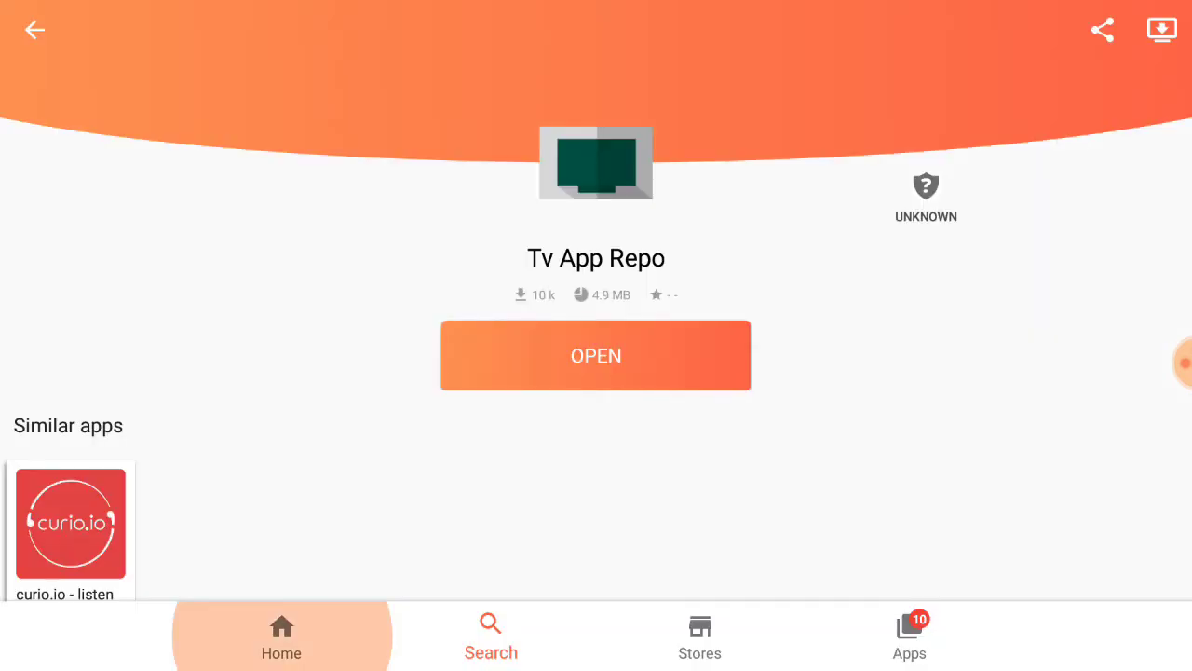
Go home and scroll the Select app favourites list down to Tv App Repo.
key(Home)
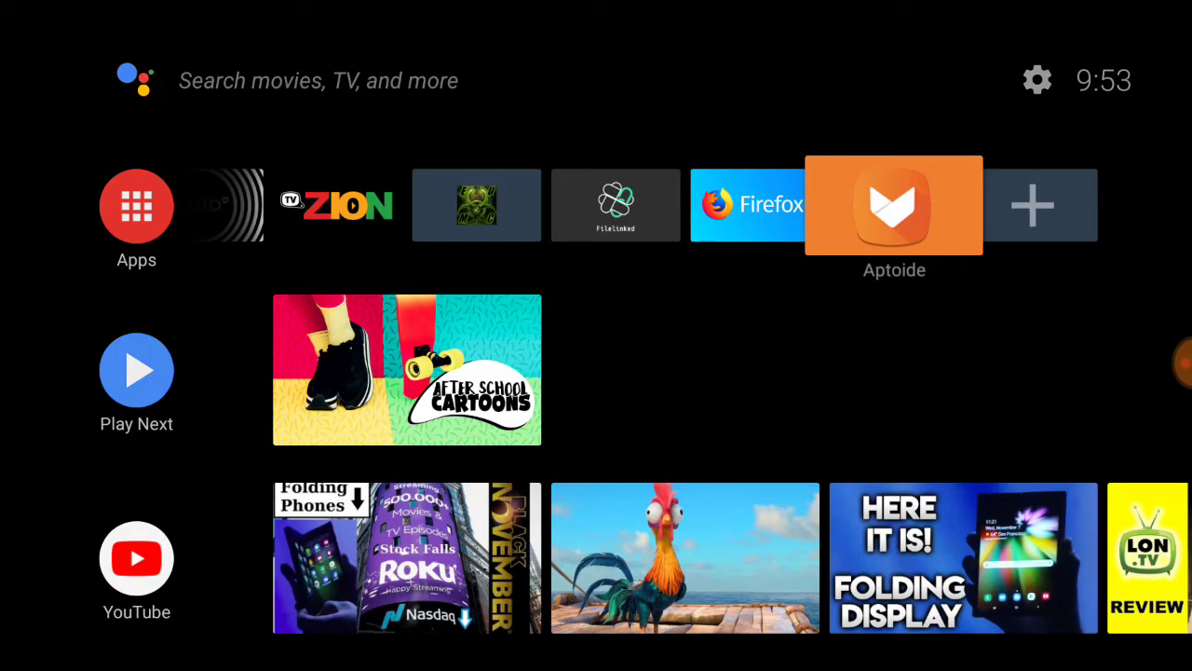
key(Right)
key(Return)
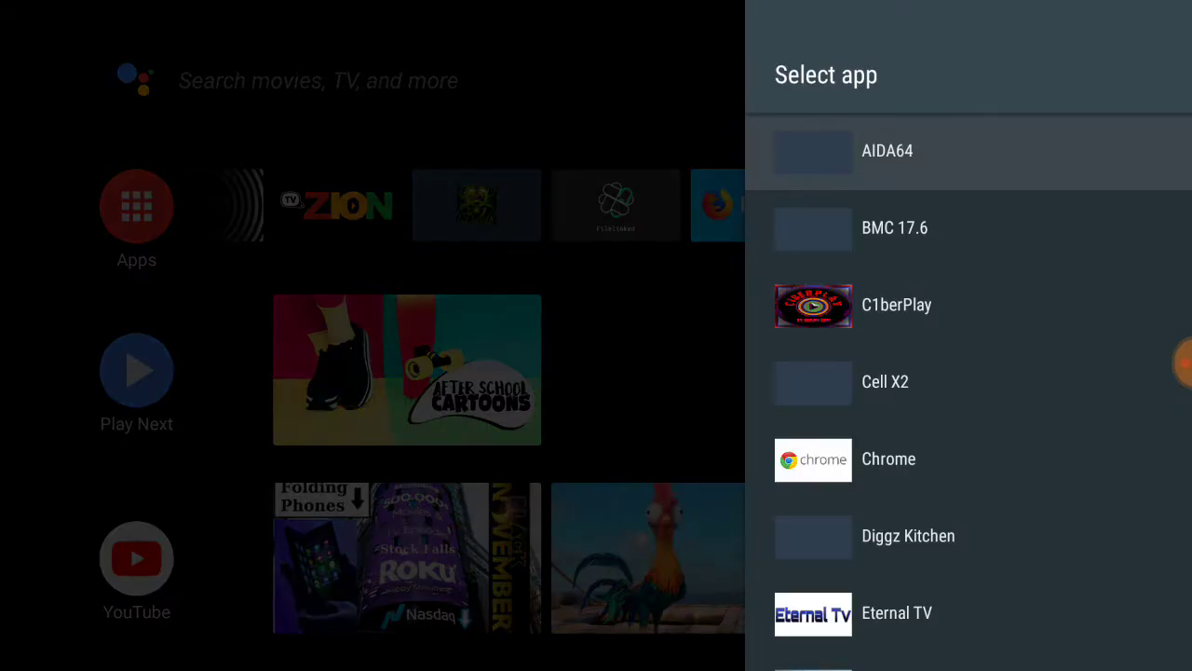
key(Down)
key(Down)
key(Down)
key(Down)
key(Down)
key(Down)
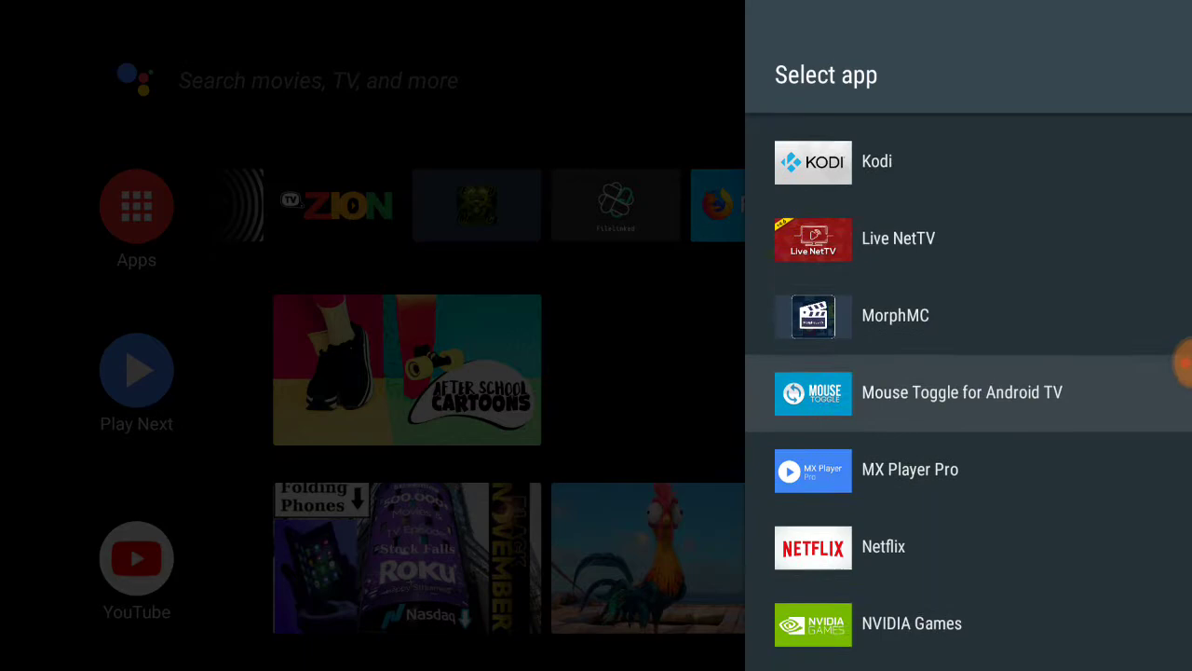
key(Down)
key(Down)
key(Down)
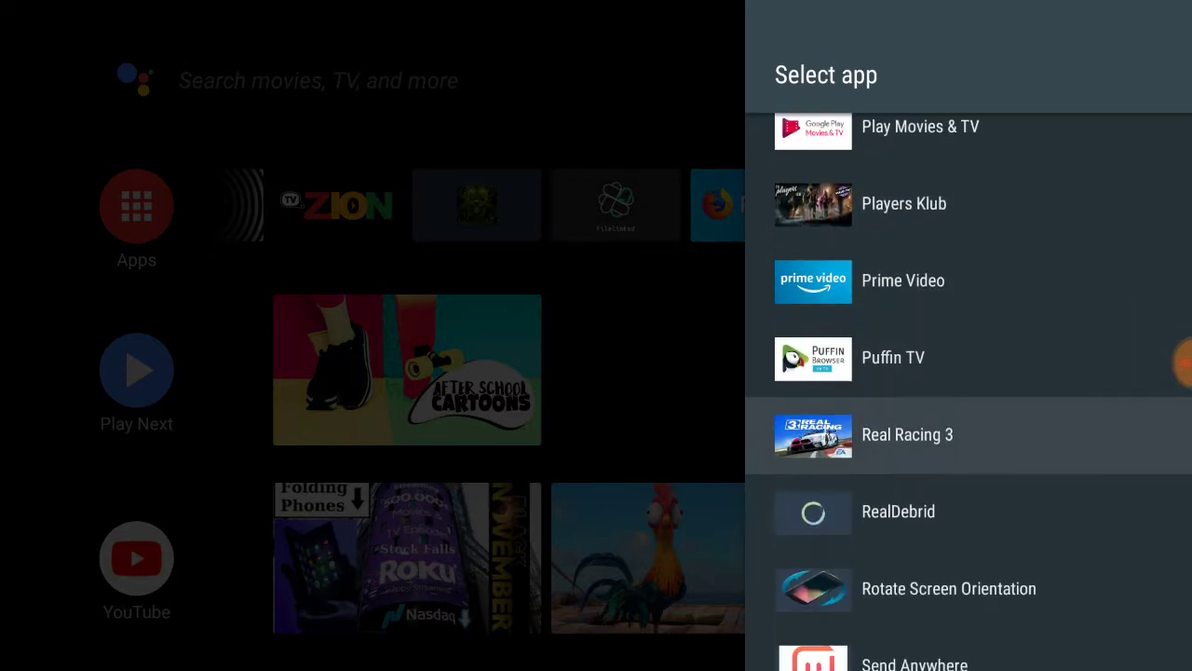
key(Down)
key(Down)
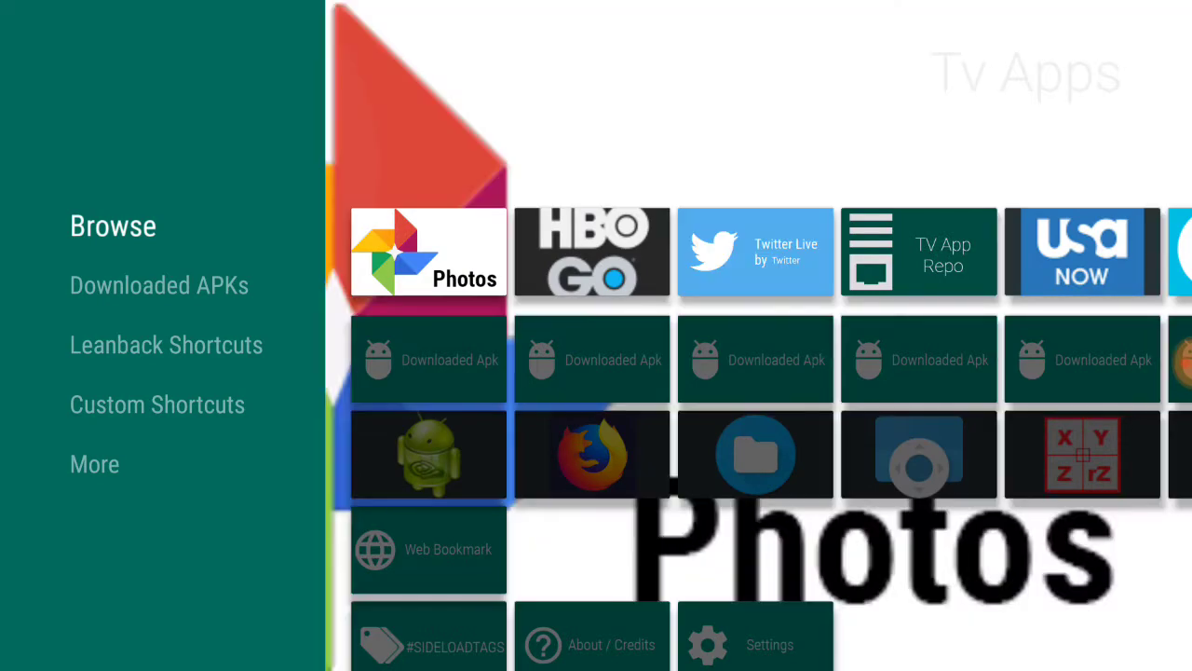
Open Leanback Shortcuts and select the Blokada tile to create its launcher shortcut.
key(Down)
key(Down)
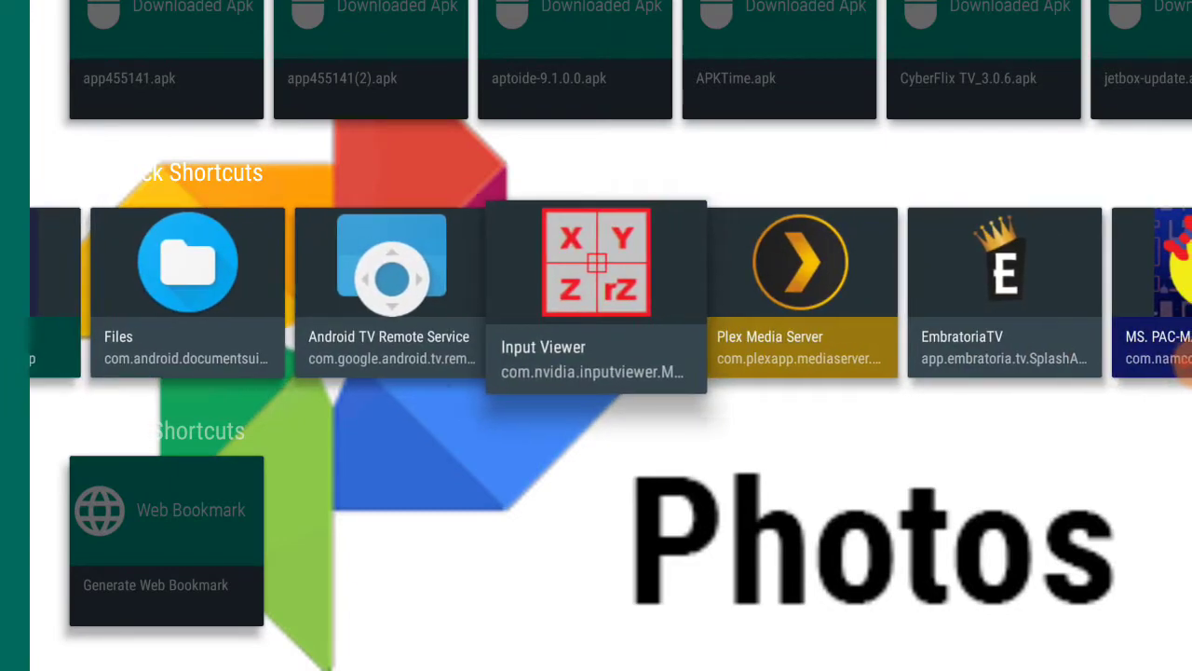
key(Right)
key(Right)
key(Right)
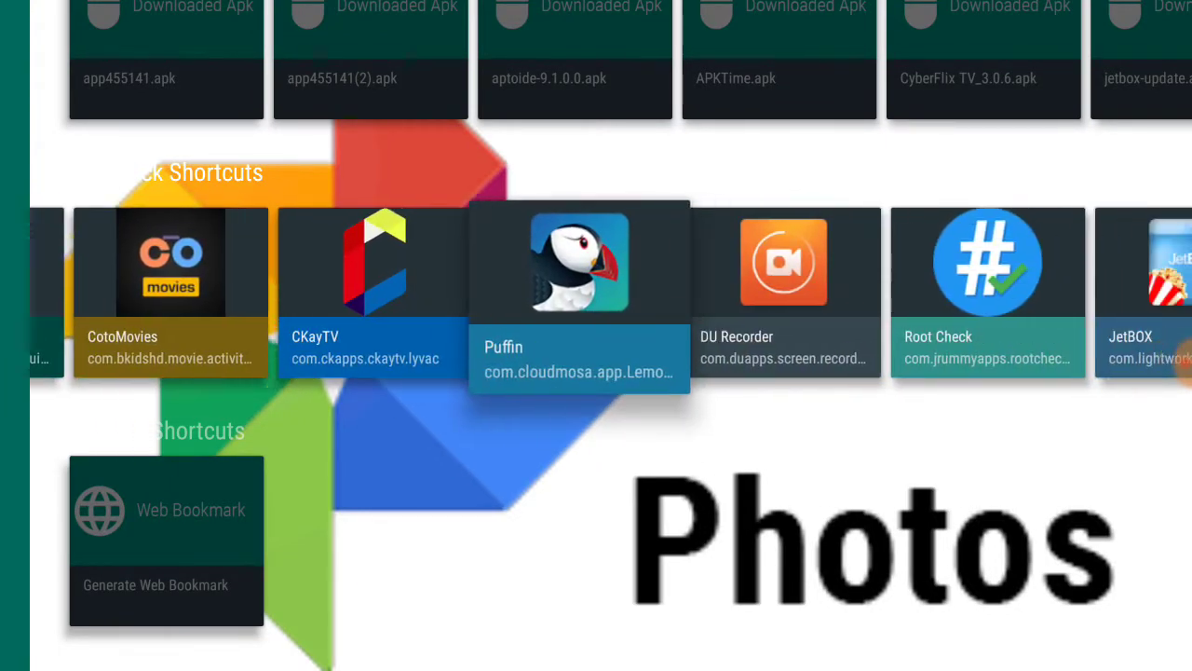
key(Right)
key(Right)
key(Right)
key(Right)
key(Right)
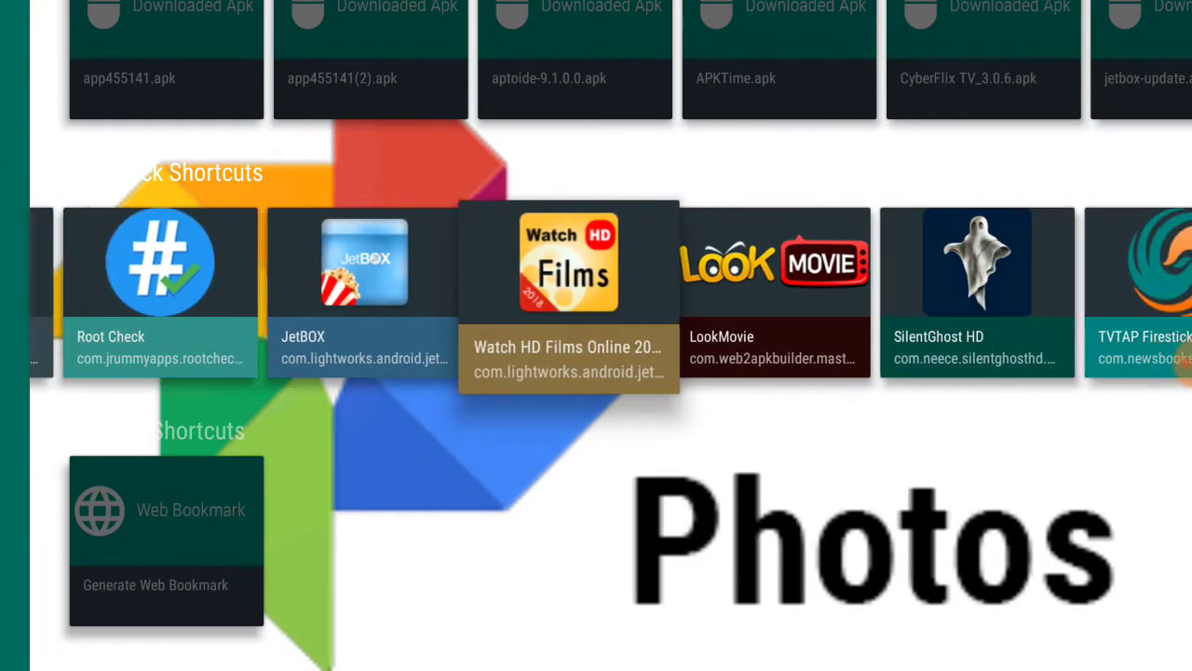
key(Right)
key(Right)
key(Right)
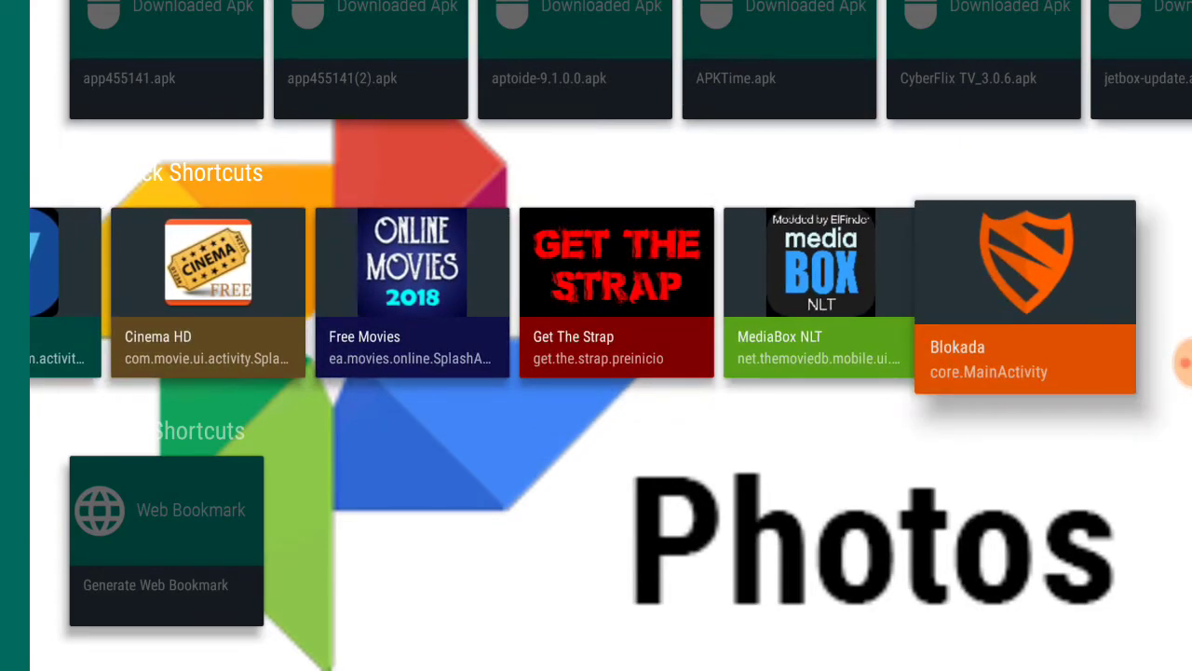
key(Return)
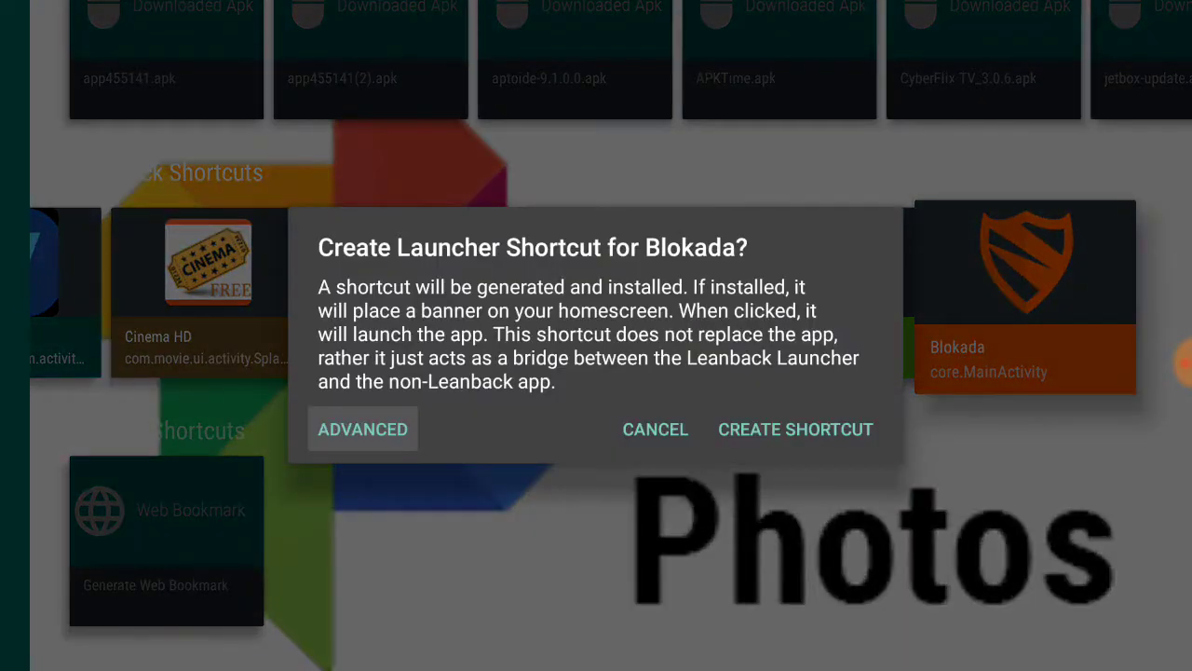
Confirm the Blokada shortcut, then set Tv App Repo to Allowed under Install unknown apps.
key(Right)
key(Right)
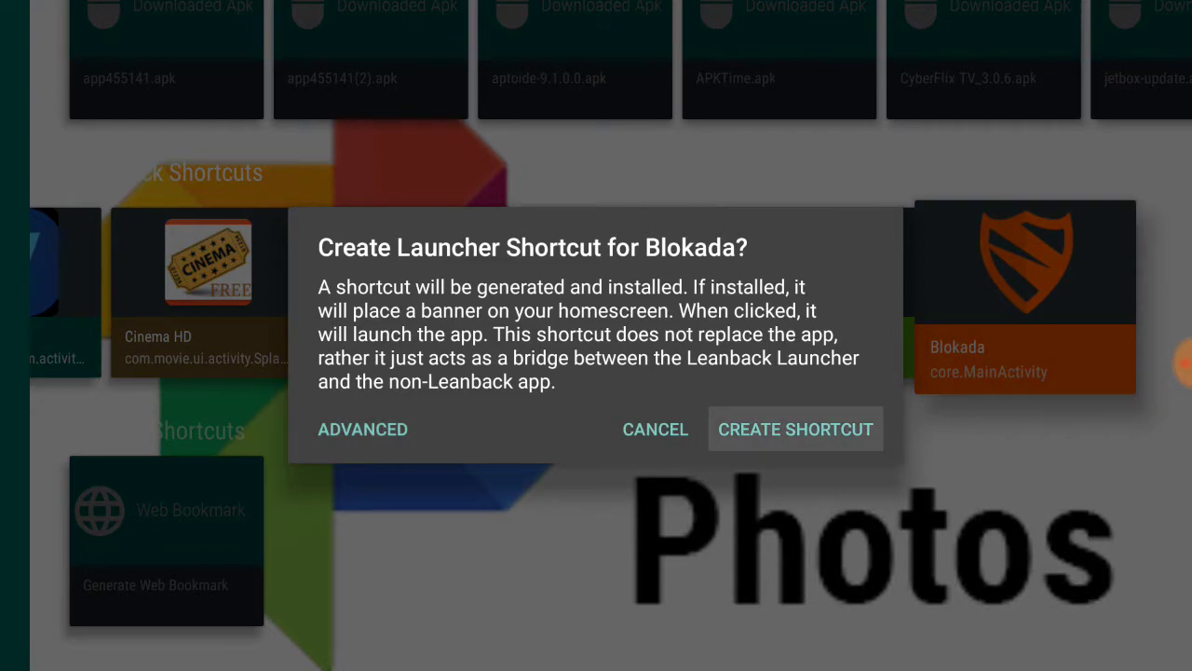
key(Return)
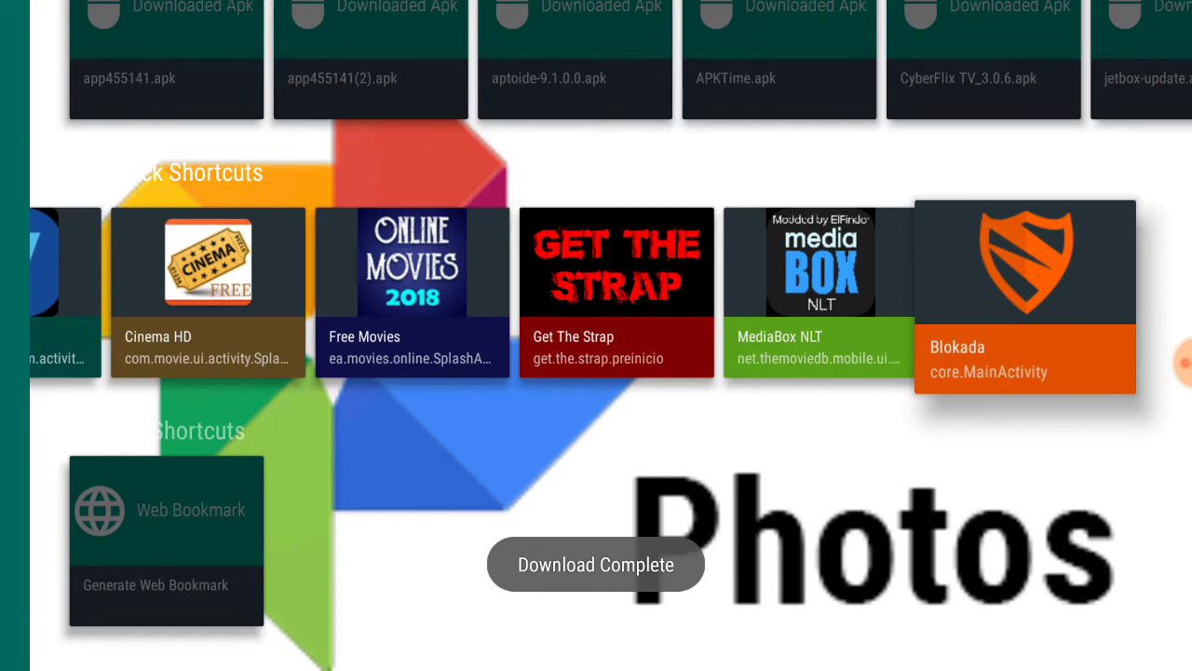
key(Right)
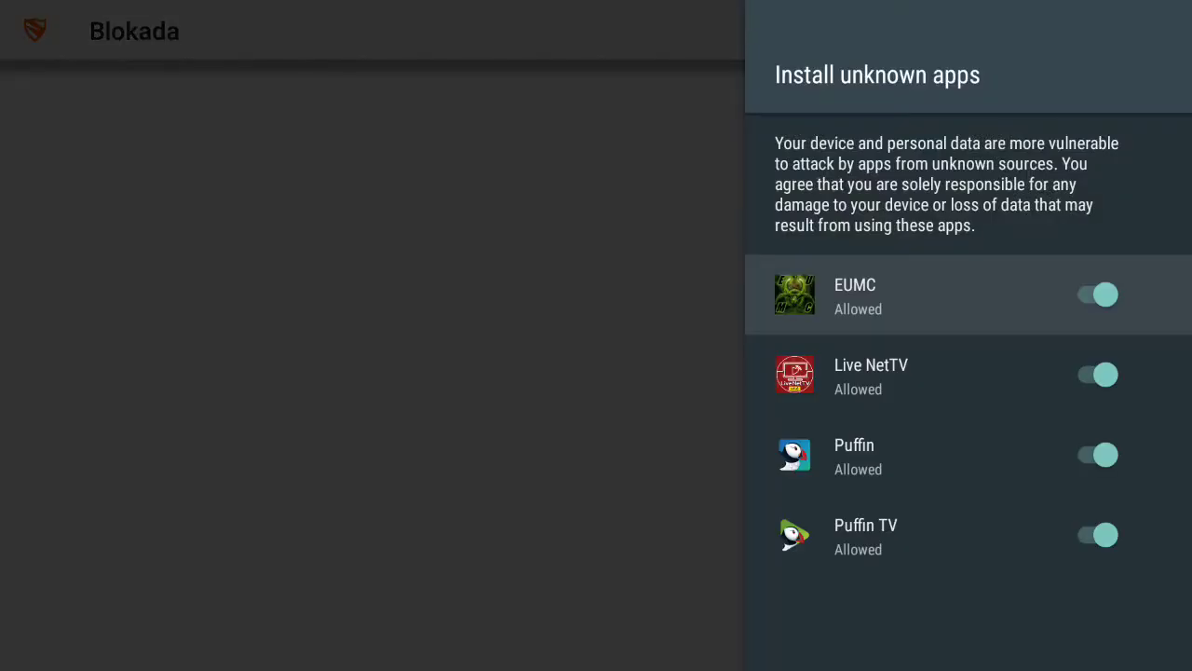
key(Down)
key(Down)
key(Down)
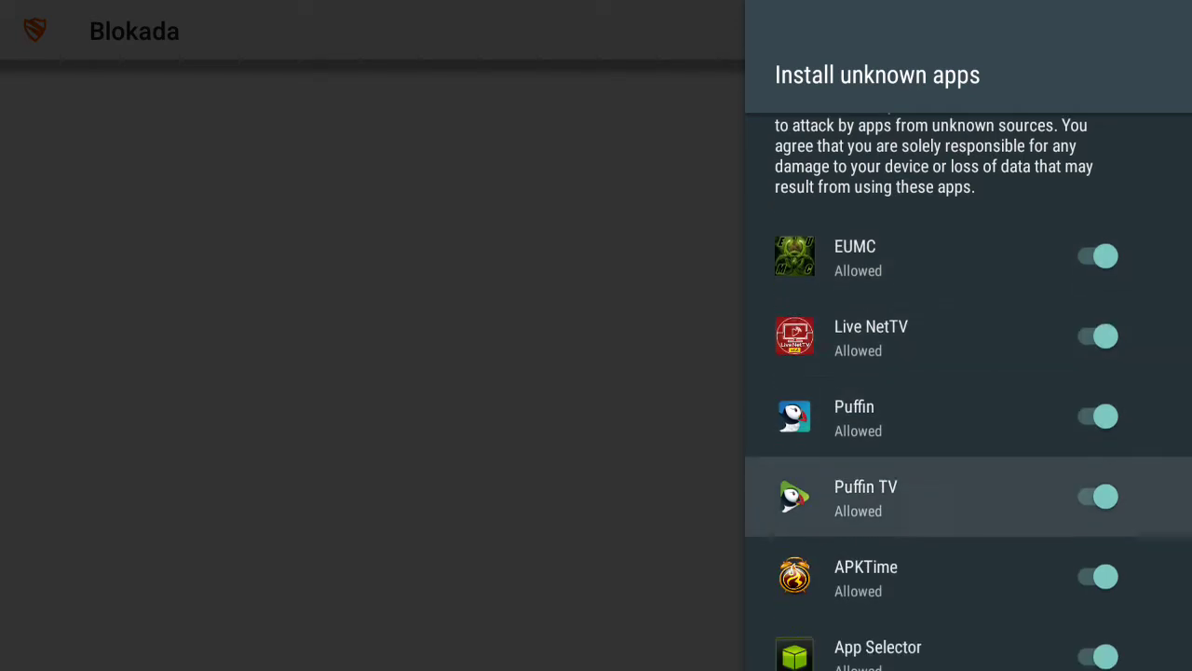
key(Down)
key(Down)
key(Down)
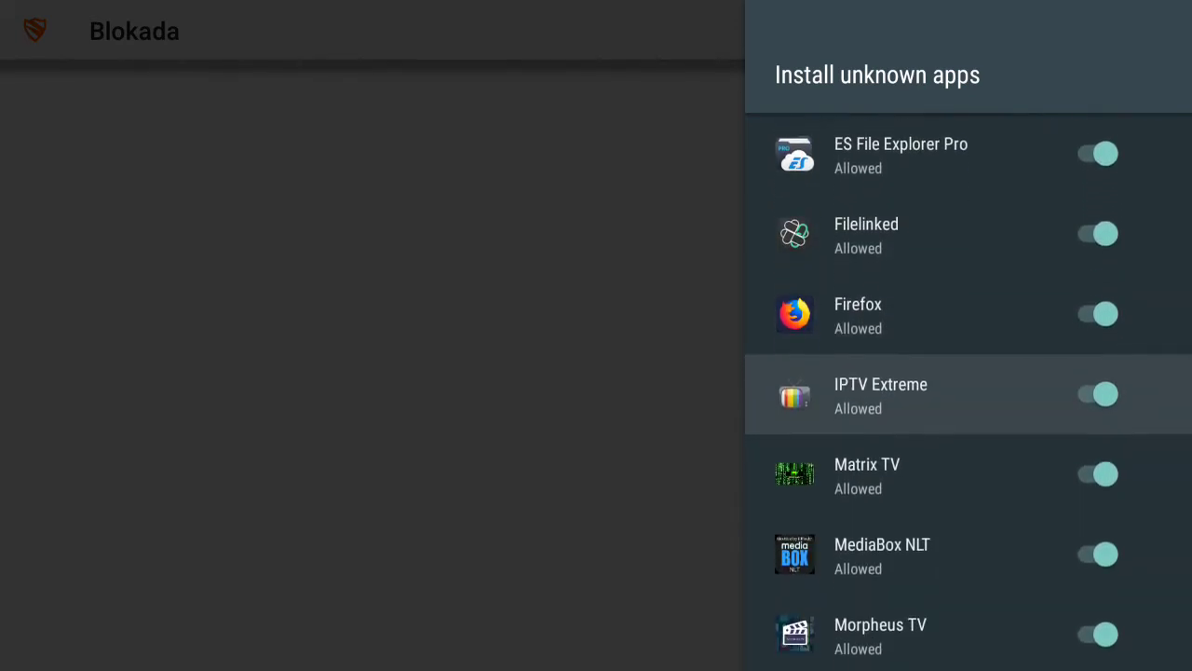
key(Return)
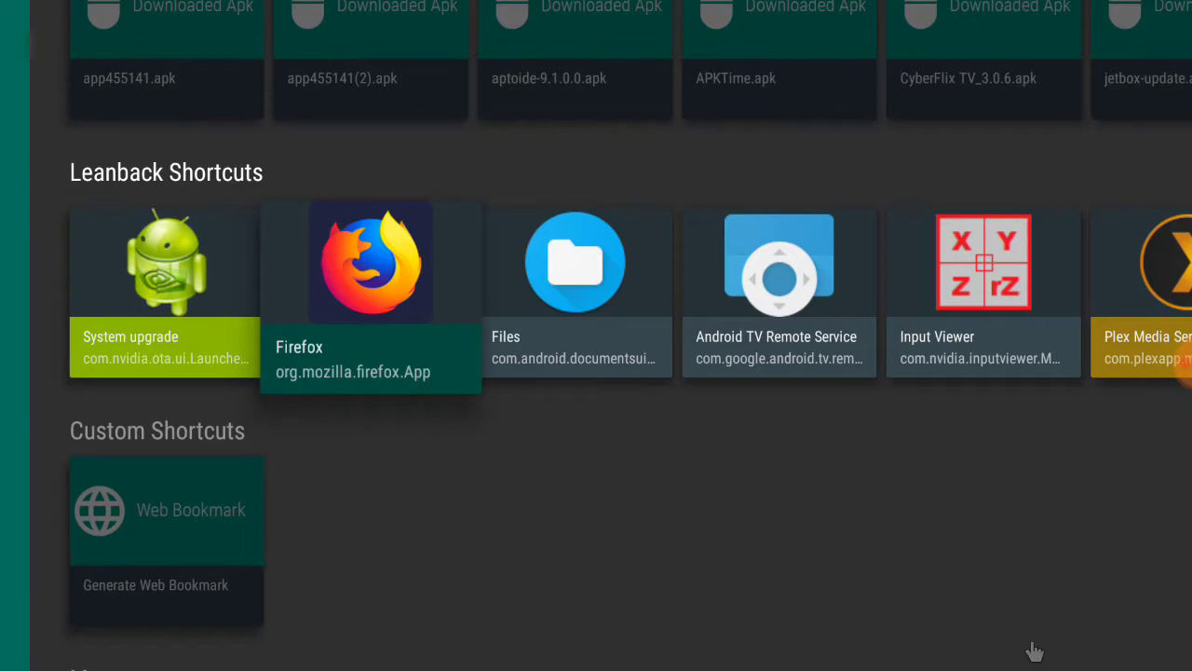
key(Right)
key(Right)
key(Right)
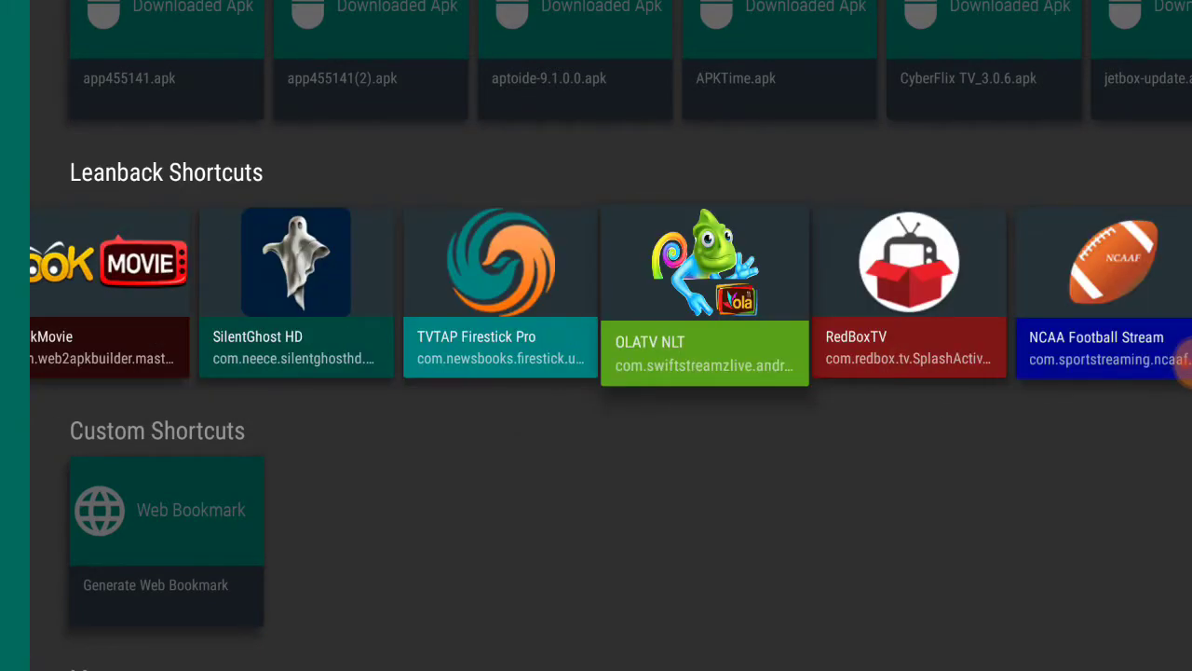
Create the Blokada Leanback shortcut in TV App Repo, install it, and return home.
key(Right)
key(Right)
key(Right)
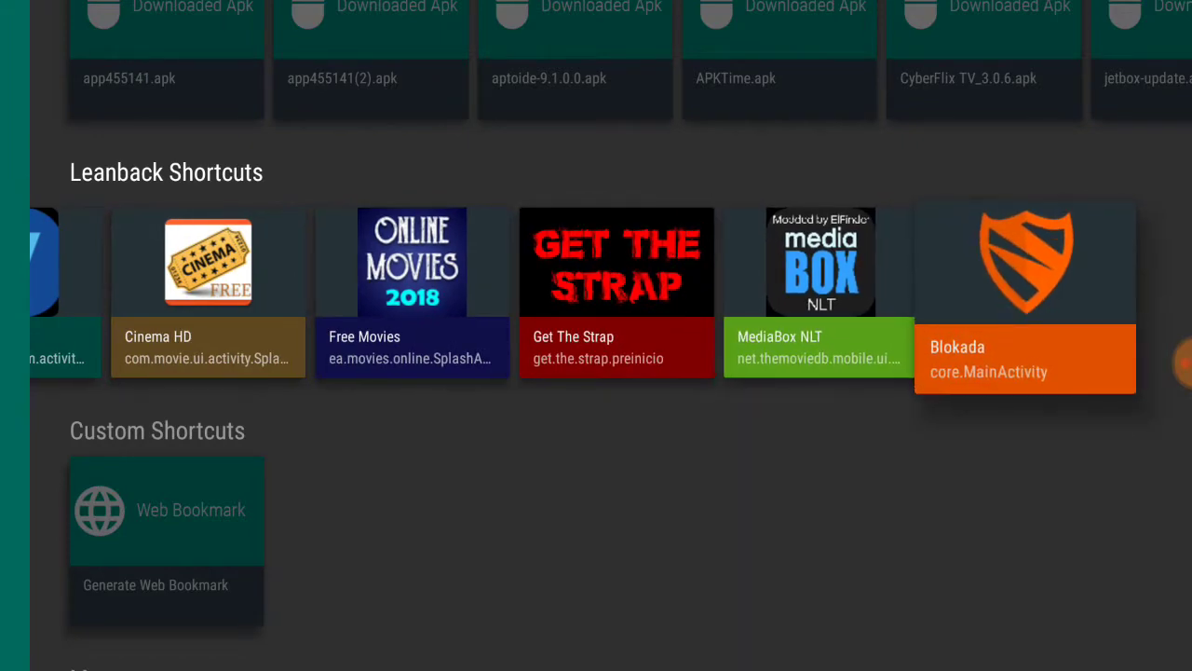
key(Return)
key(Right)
key(Right)
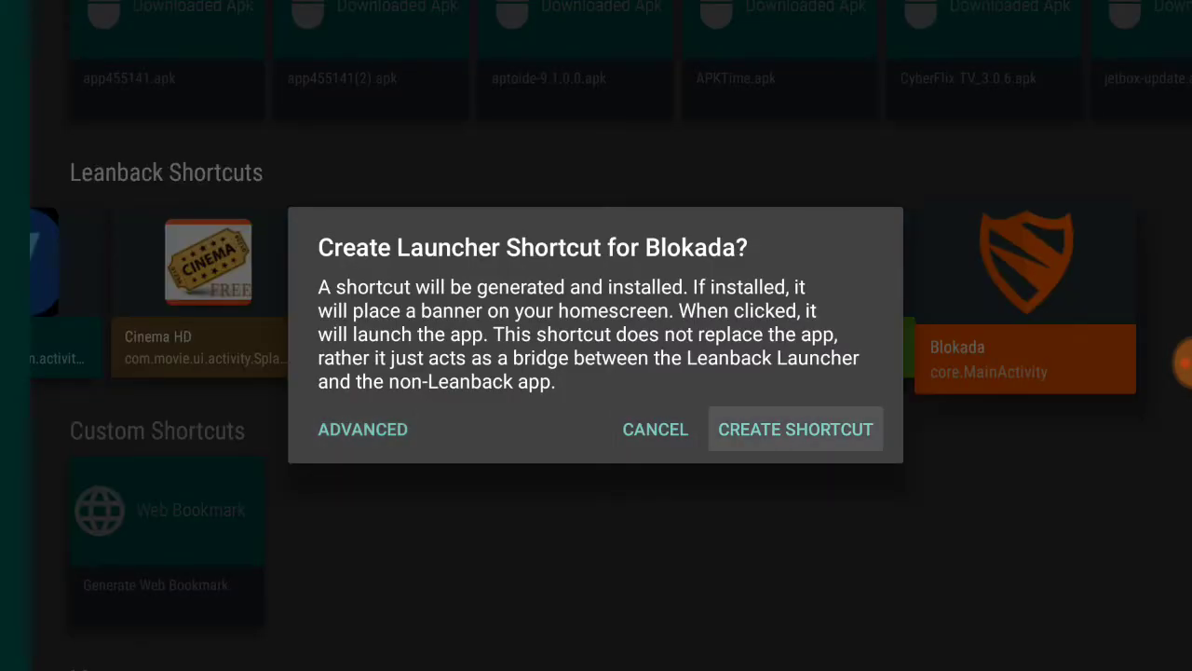
key(Return)
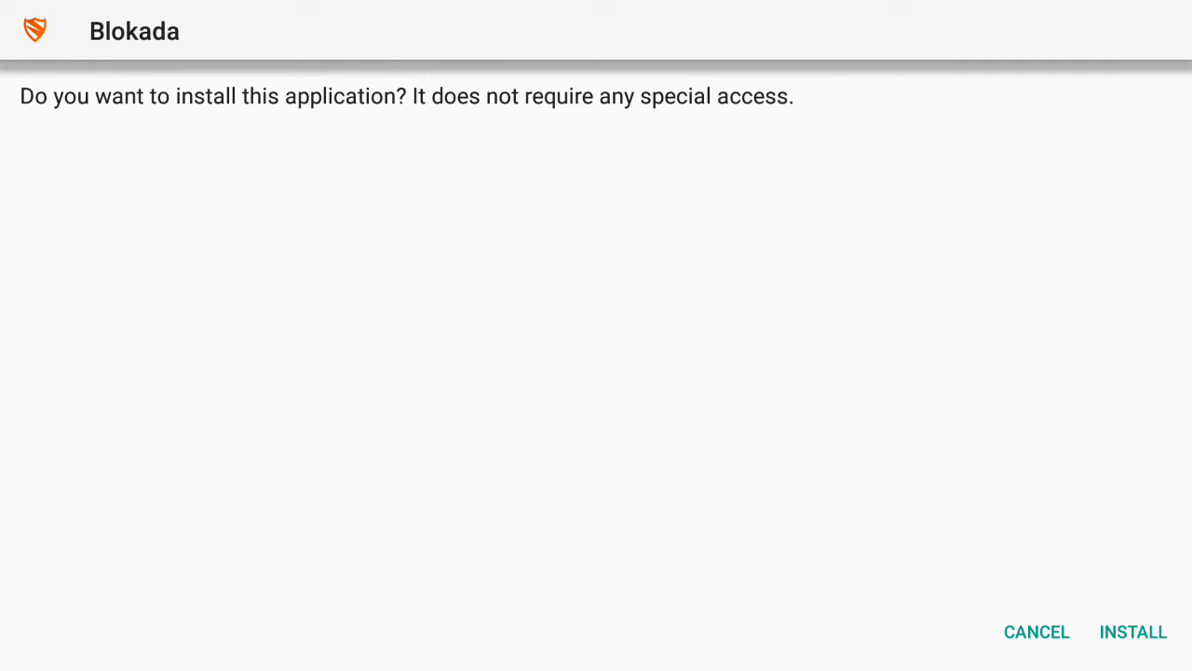
key(Right)
key(Right)
key(Return)
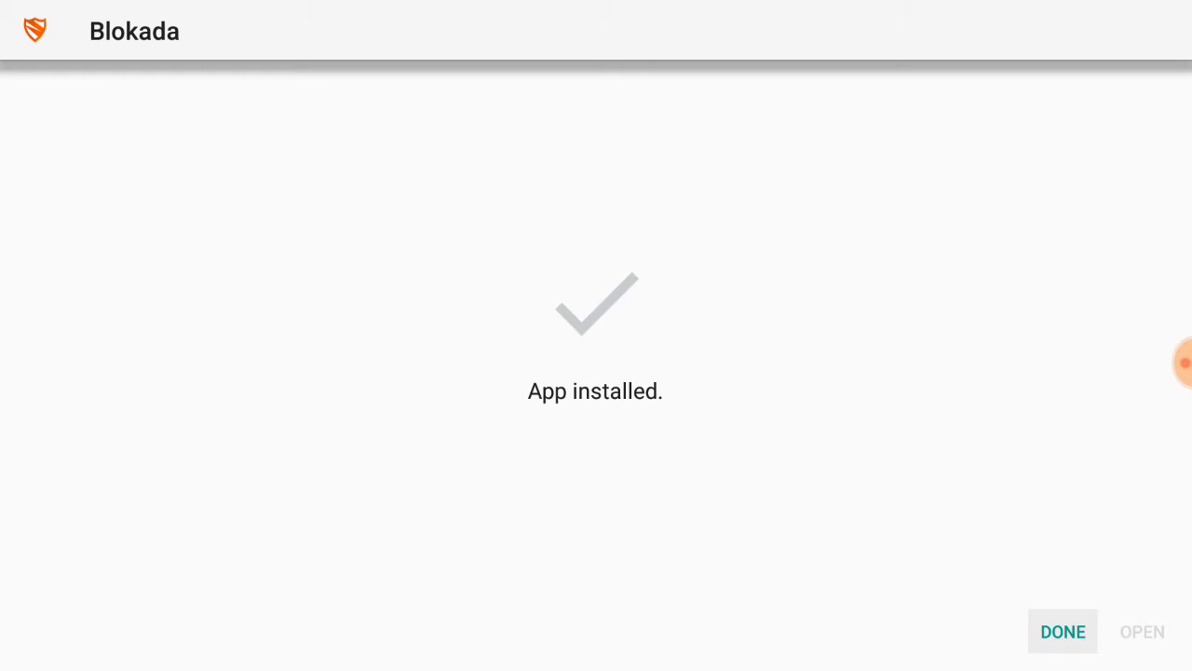
key(Return)
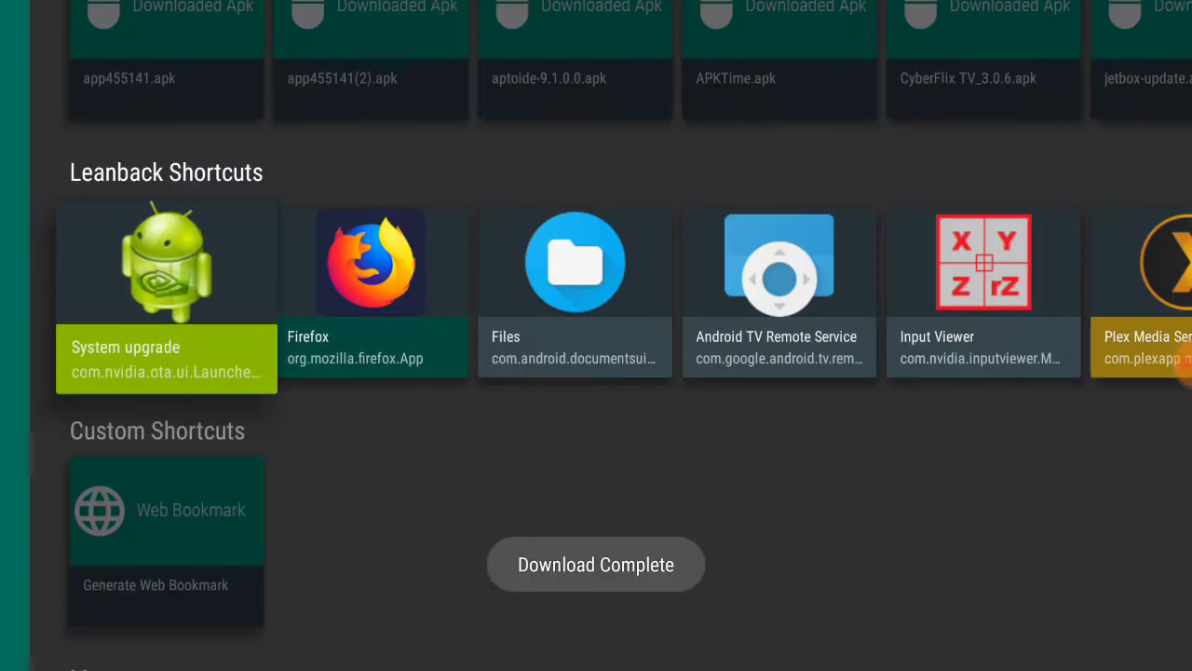
key(Escape)
Add Blokada to the home screen's favourite apps row.
key(Right)
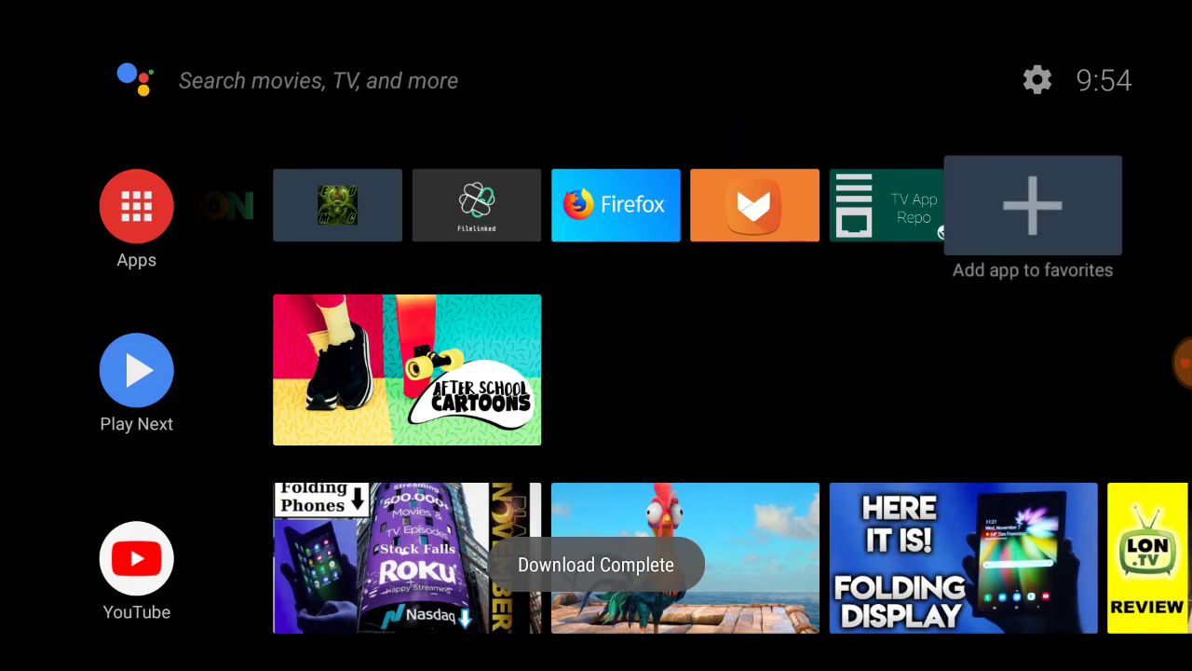
key(Return)
key(Down)
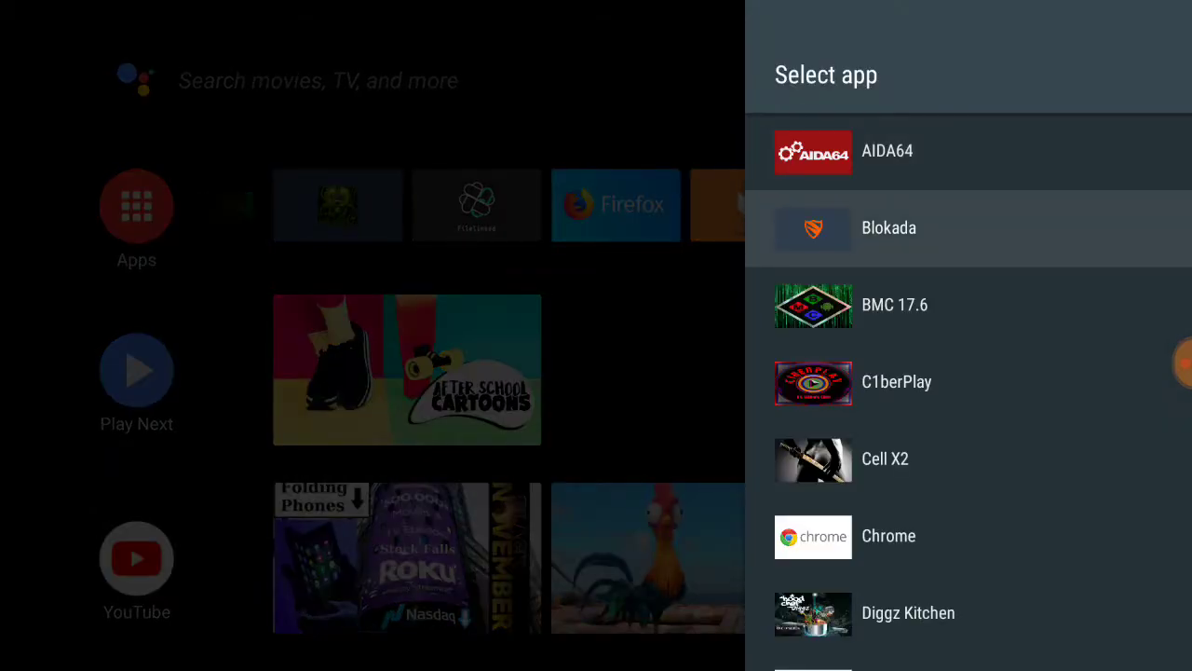
key(Return)
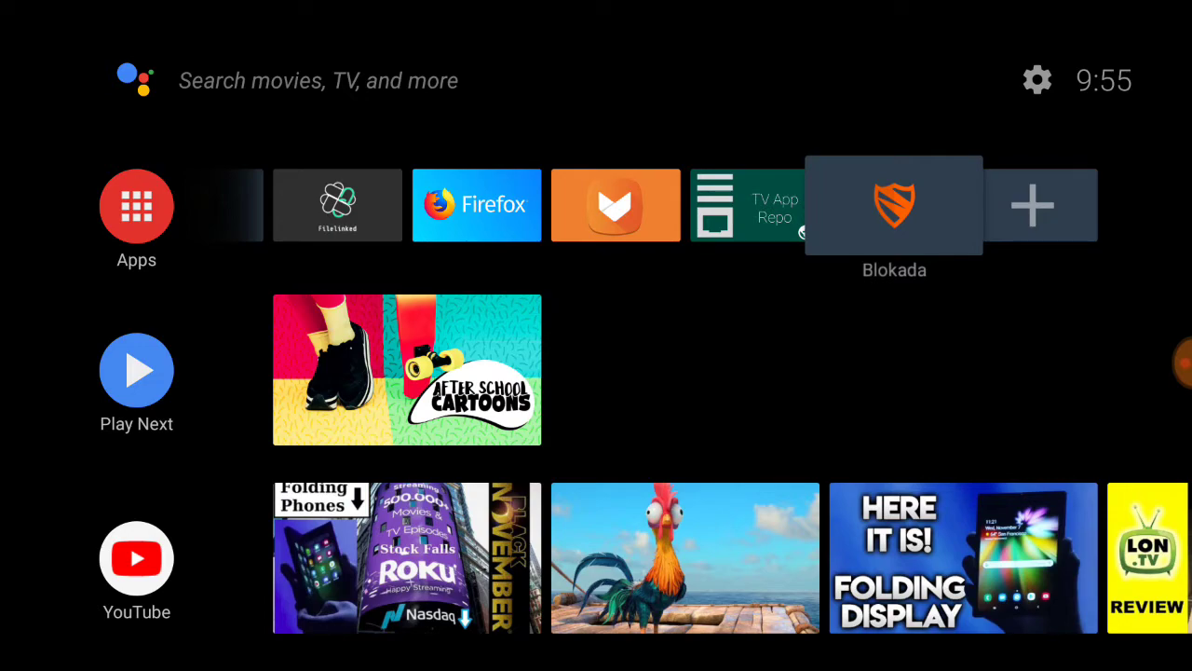
Move the Blokada tile two places left in the favourites row.
key(Return)
key(Down)
key(Return)
key(Left)
key(Left)
key(Left)
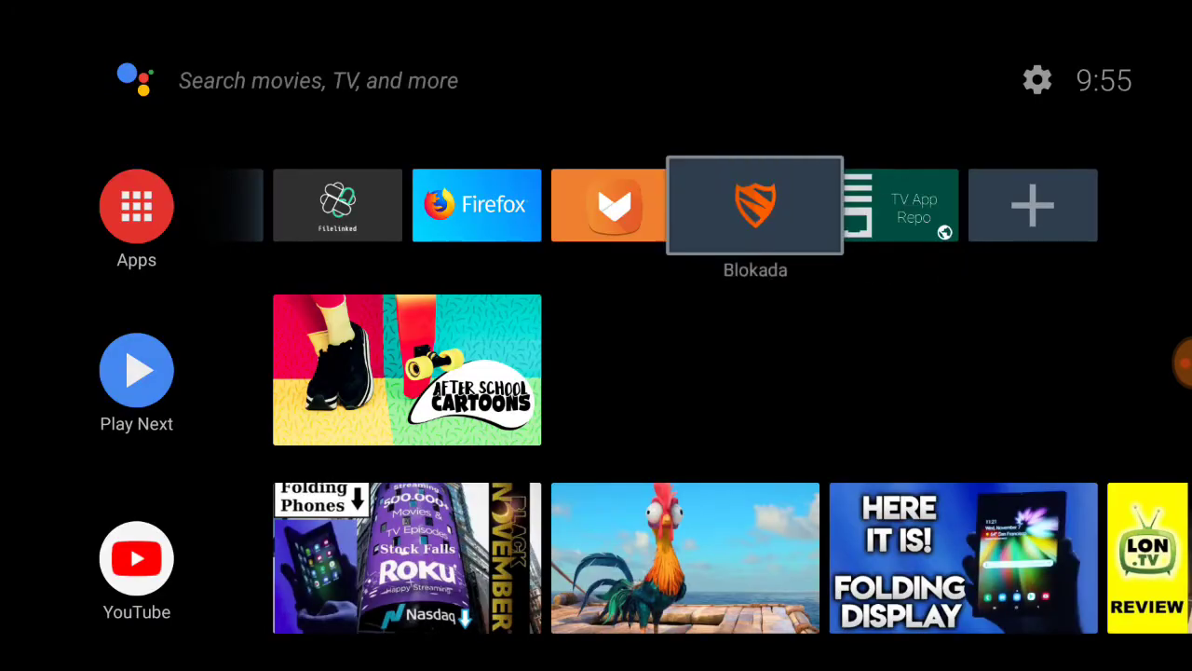
key(Left)
key(Left)
key(Left)
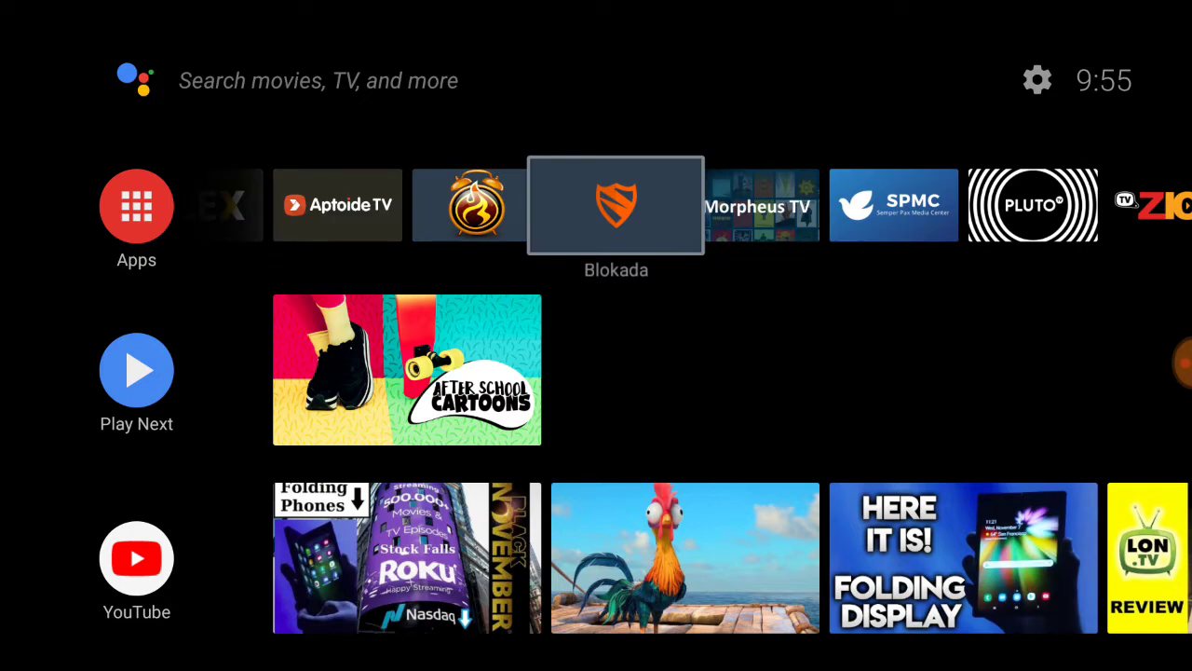
key(Return)
Launch TV App Repo from the favourites row.
key(Right)
key(Right)
key(Right)
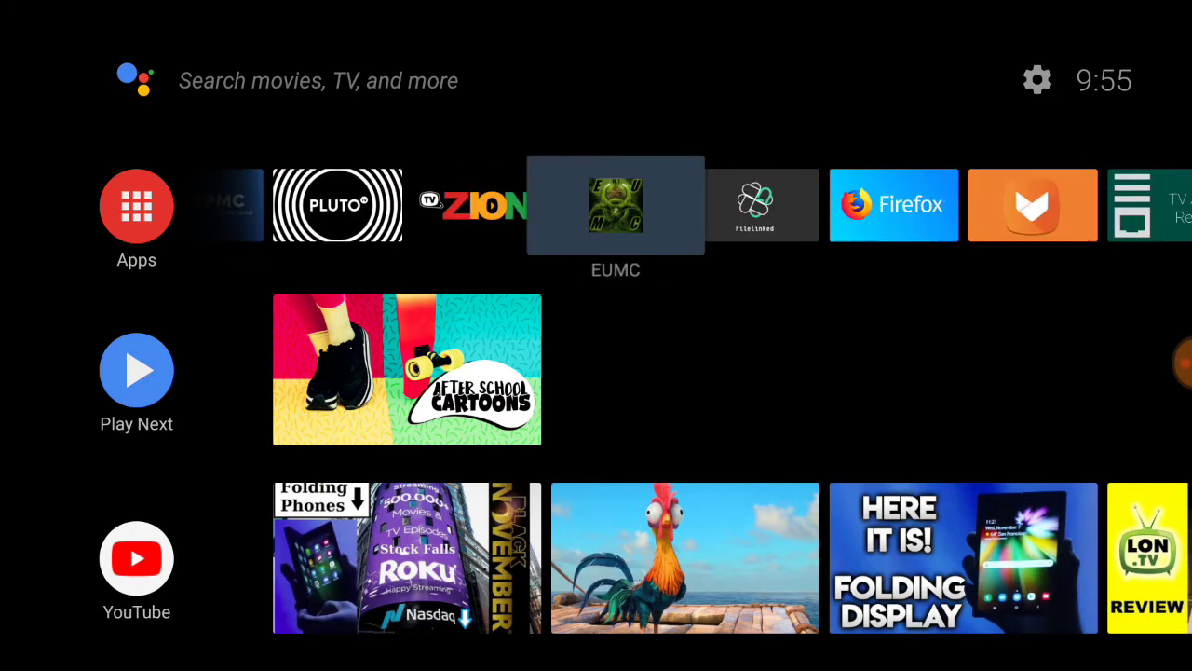
key(Right)
key(Right)
key(Right)
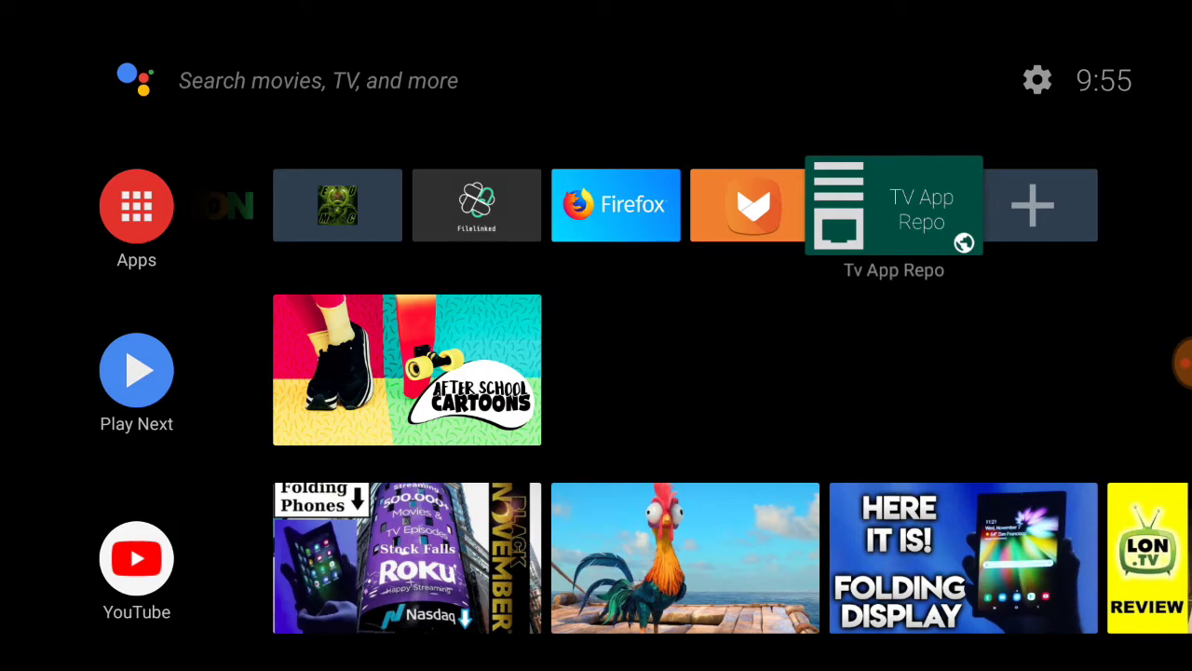
key(Return)
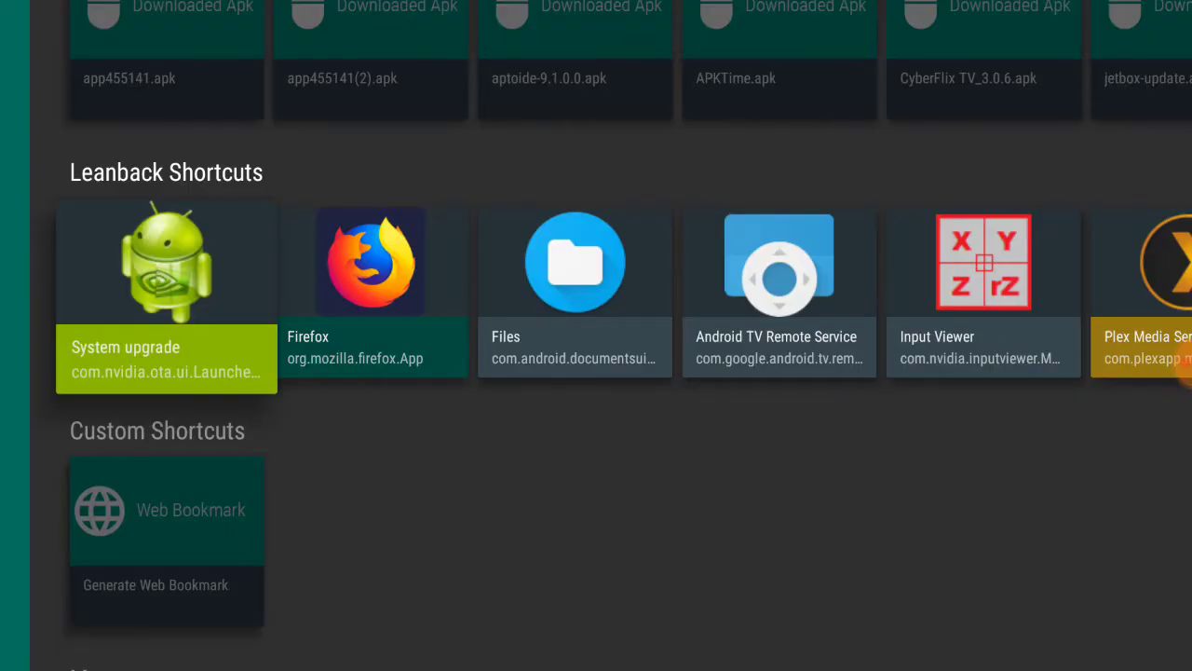
Create a launcher shortcut for Firefox from Leanback Shortcuts.
key(Right)
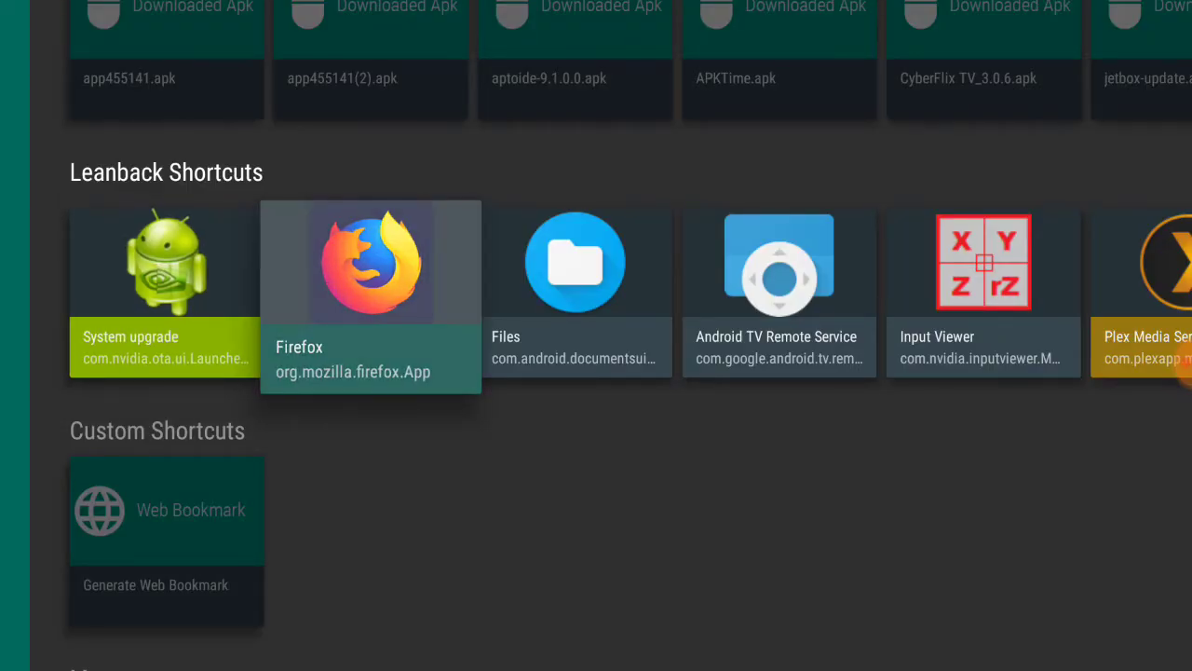
key(Return)
key(Right)
key(Right)
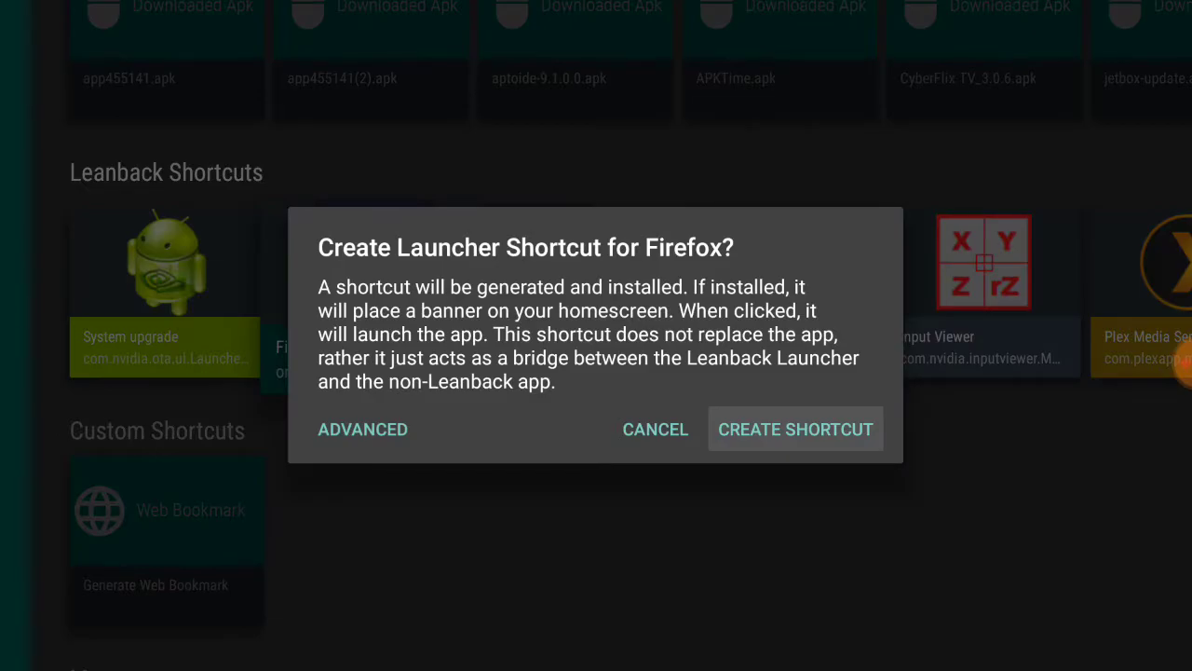
key(Return)
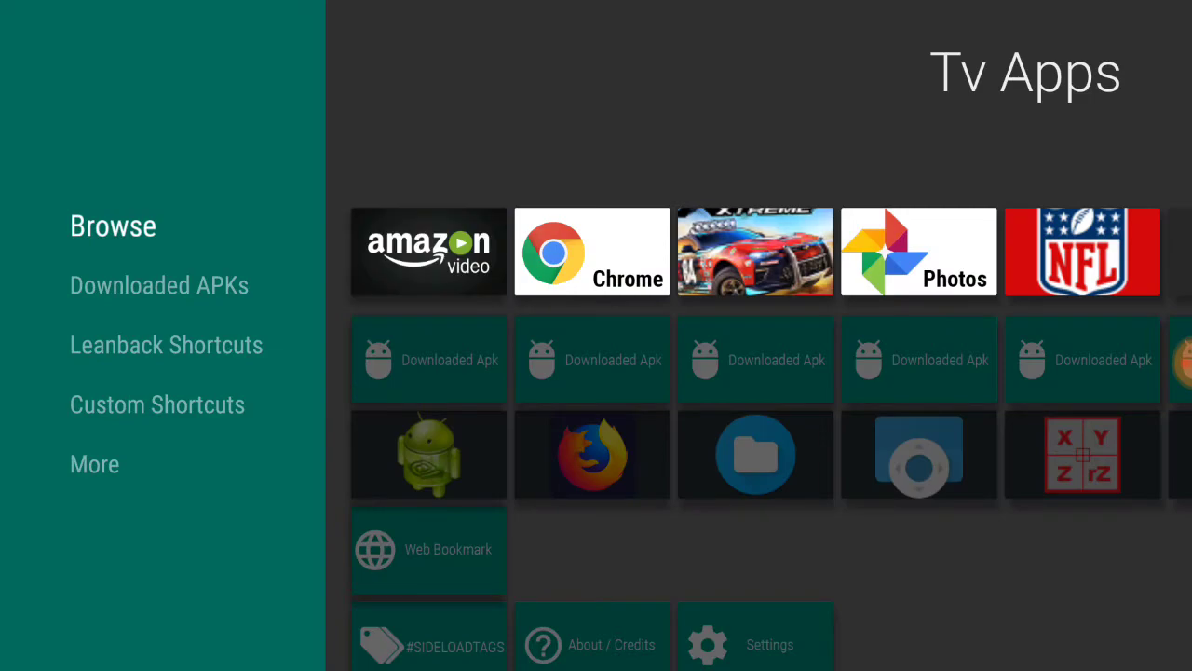
Browse the Leanback Shortcuts row past SeriesGuide toward Puffin.
key(Down)
key(Down)
key(Right)
key(Right)
key(Right)
key(Right)
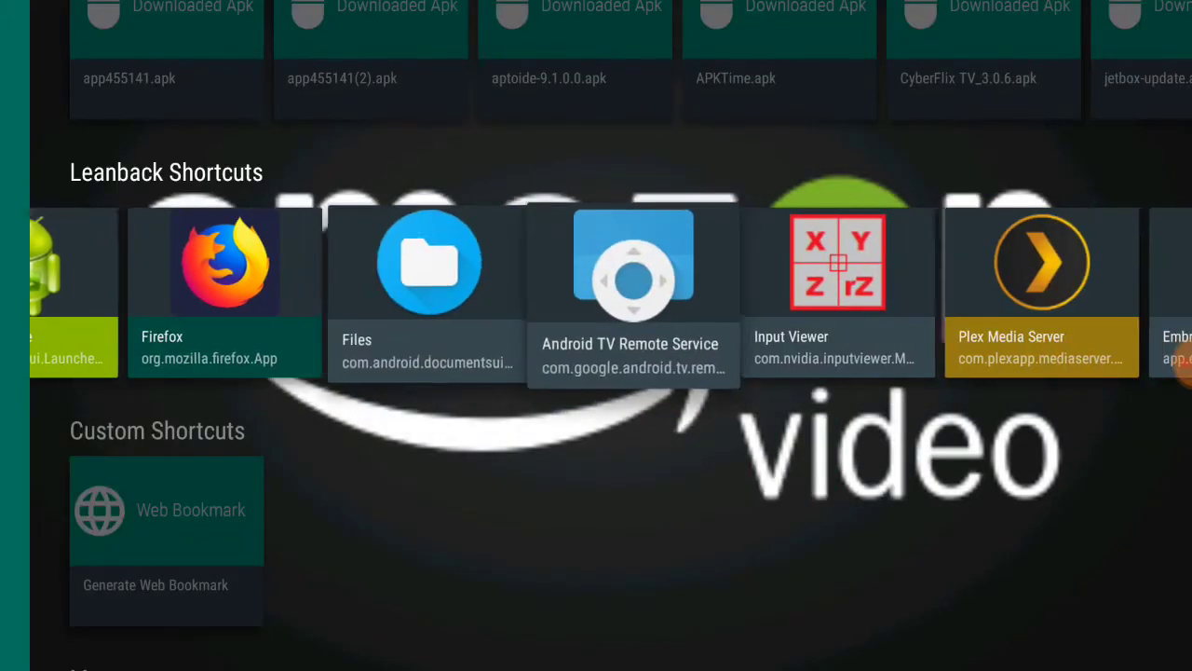
key(Right)
key(Right)
key(Right)
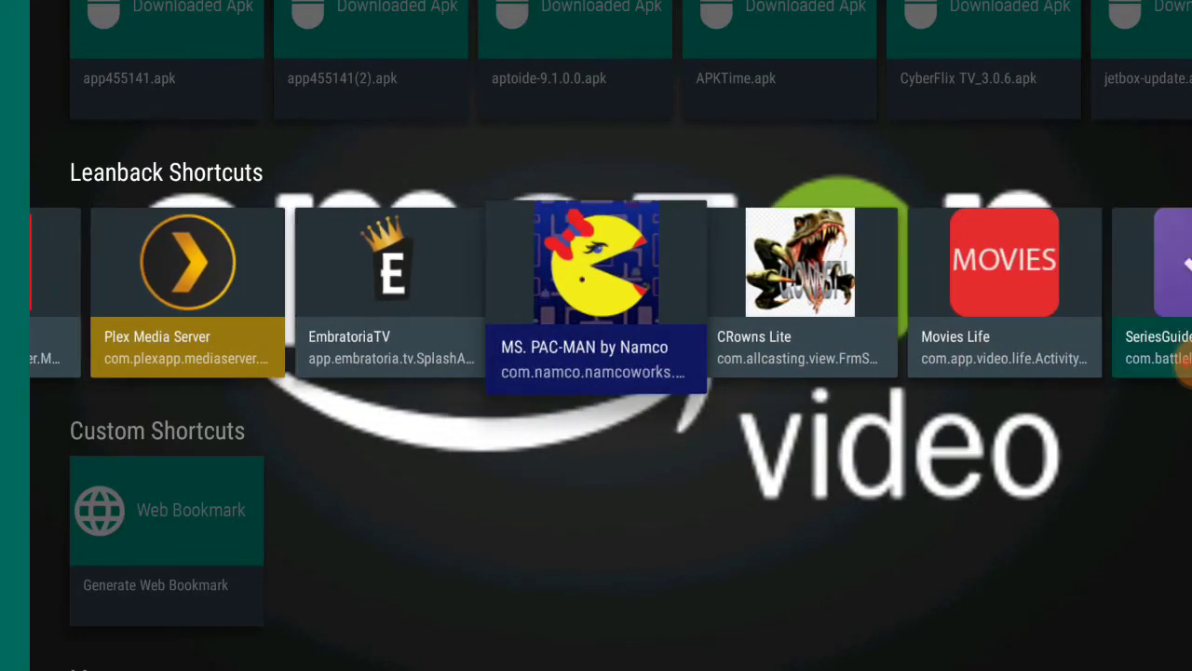
key(Right)
key(Right)
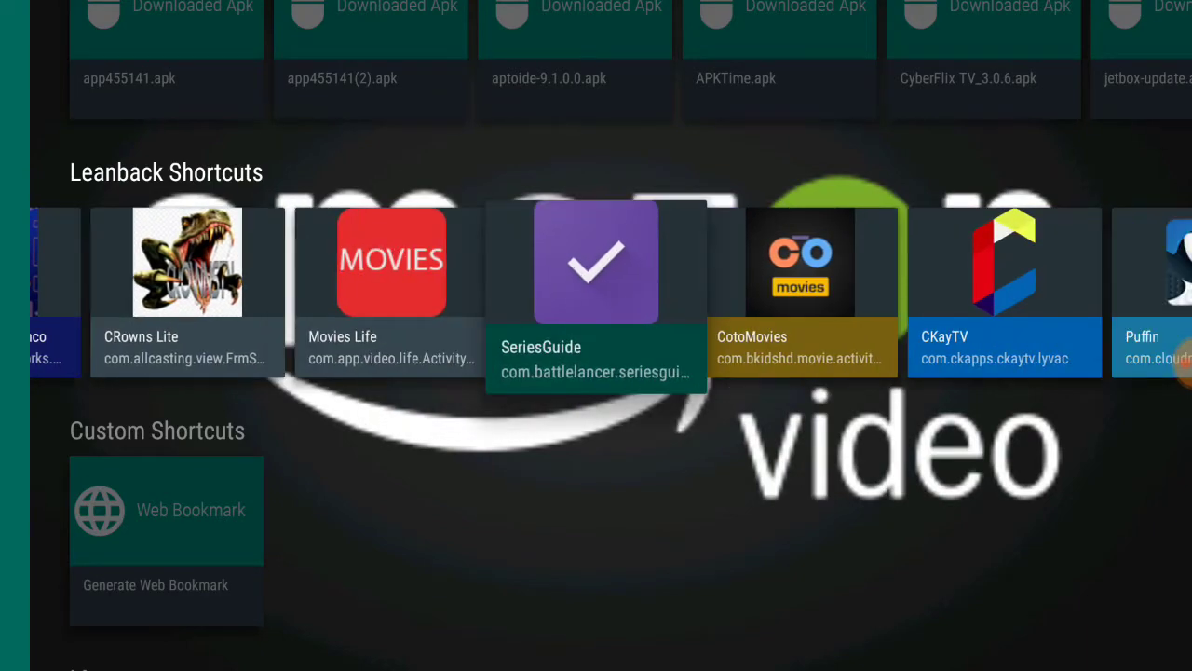
key(Right)
key(Right)
key(Right)
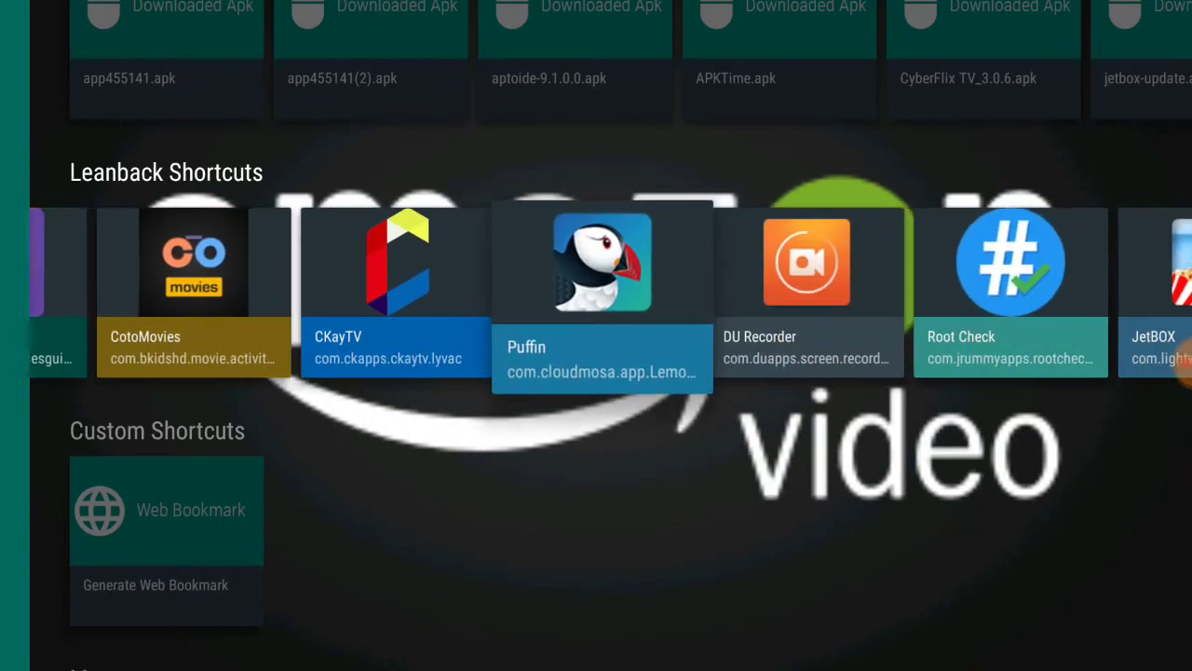
Create and install the Puffin launcher shortcut, then return to the home screen.
key(Return)
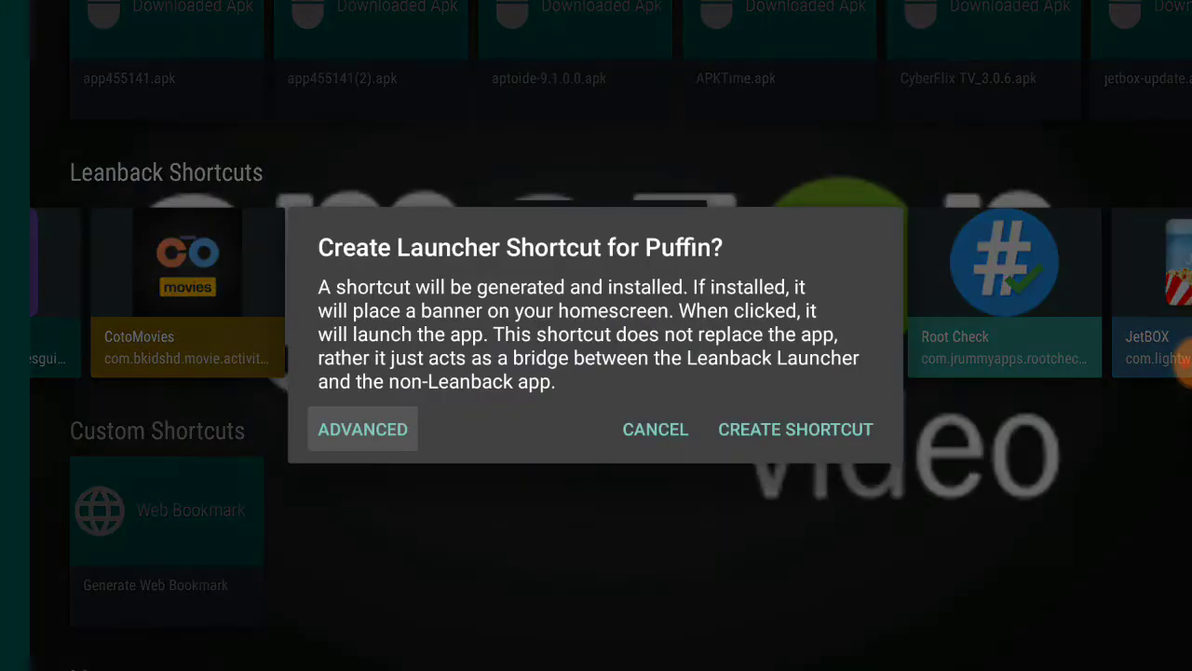
key(Right)
key(Right)
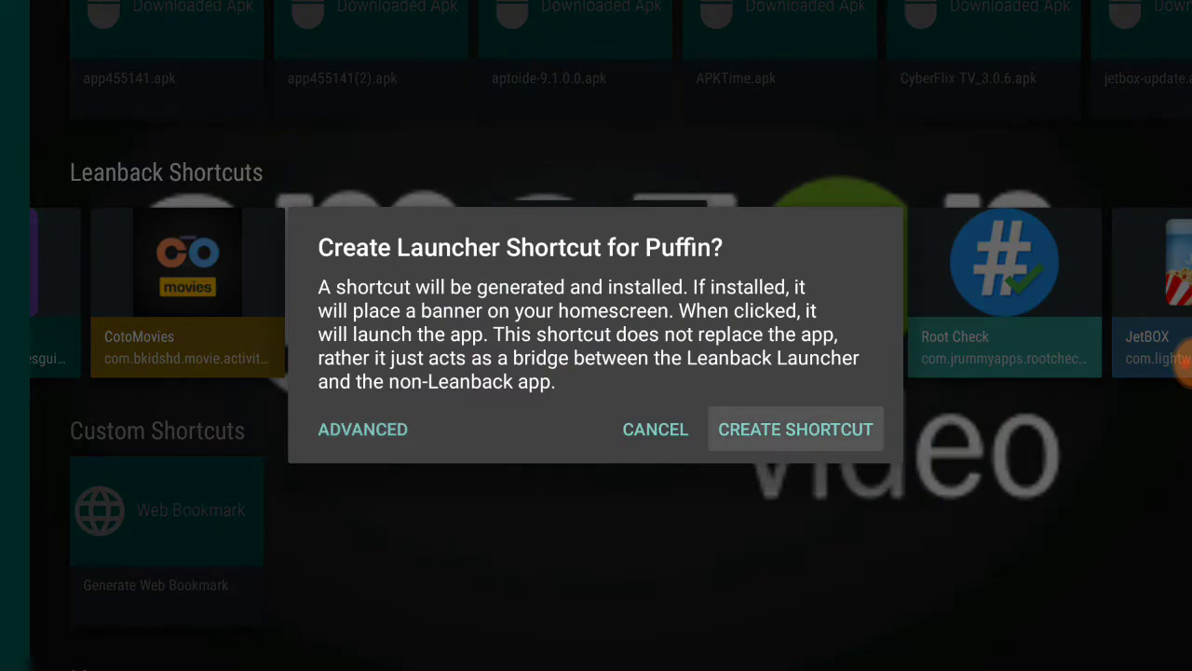
key(Return)
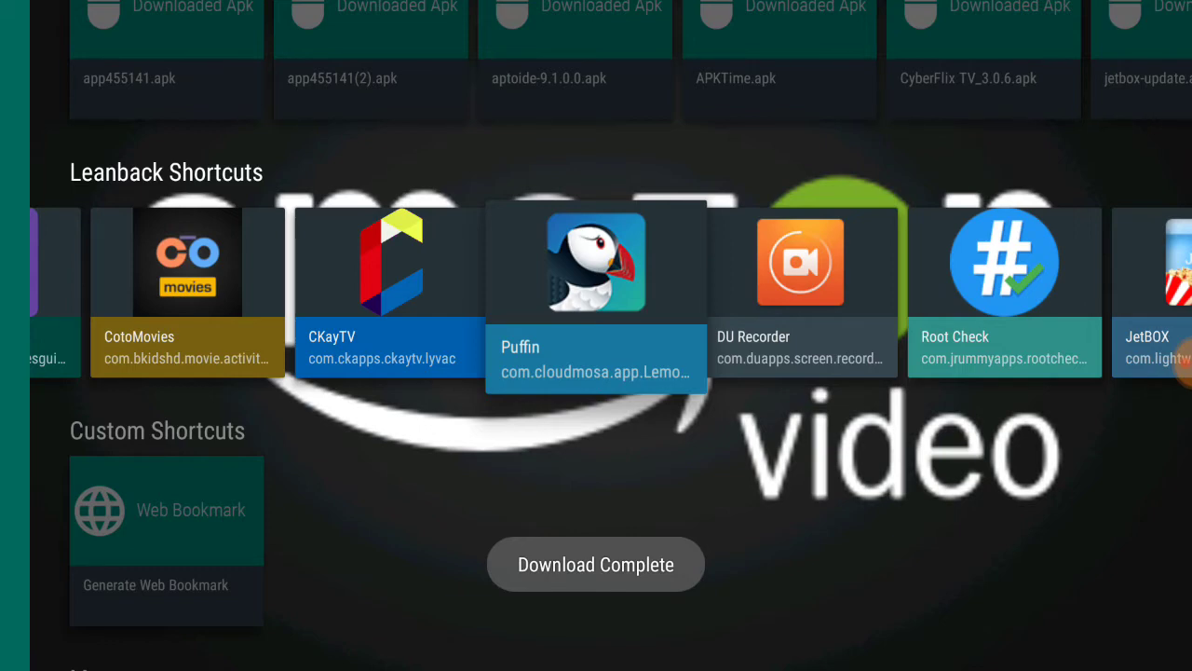
key(Down)
key(Right)
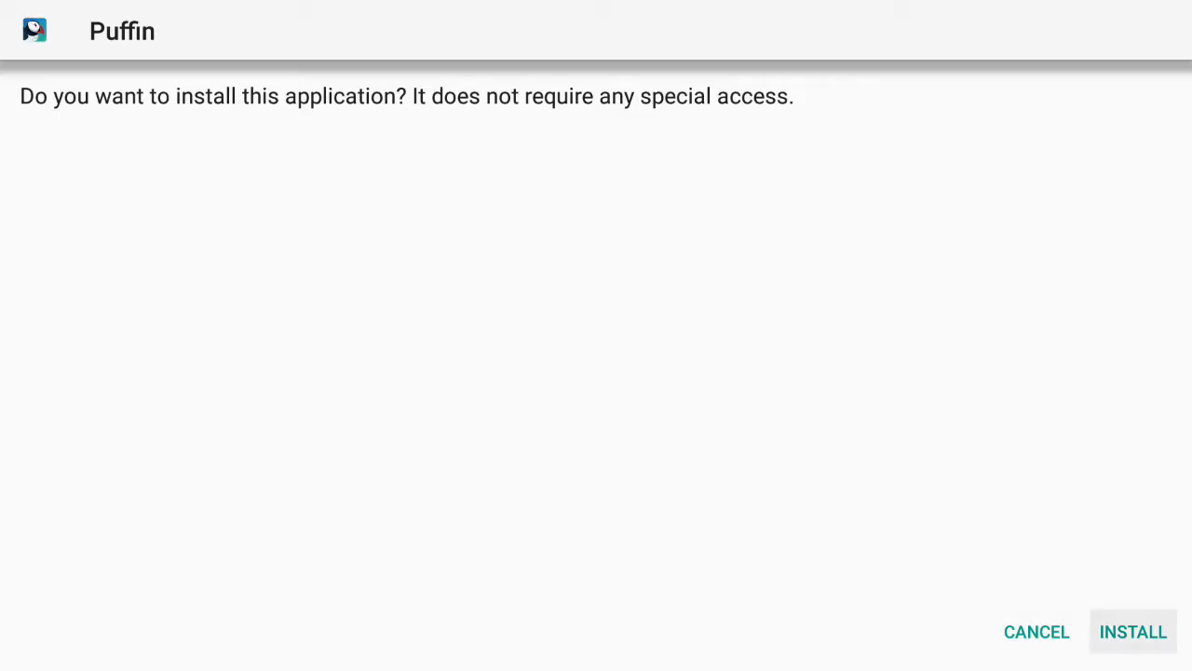
key(Return)
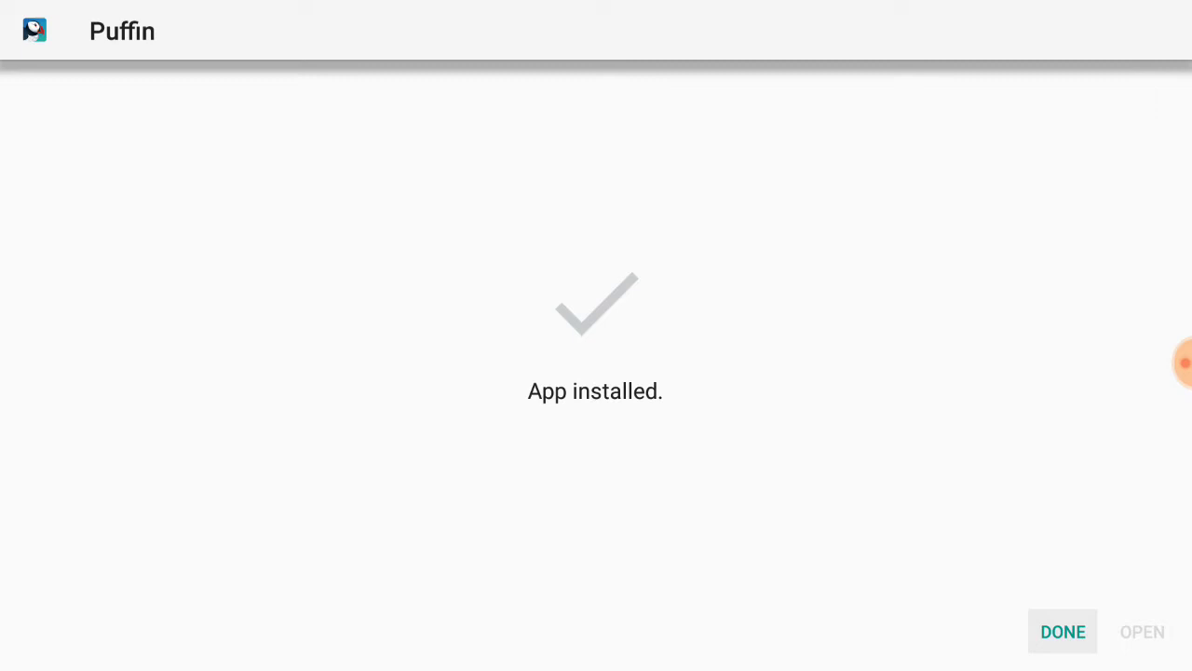
key(Return)
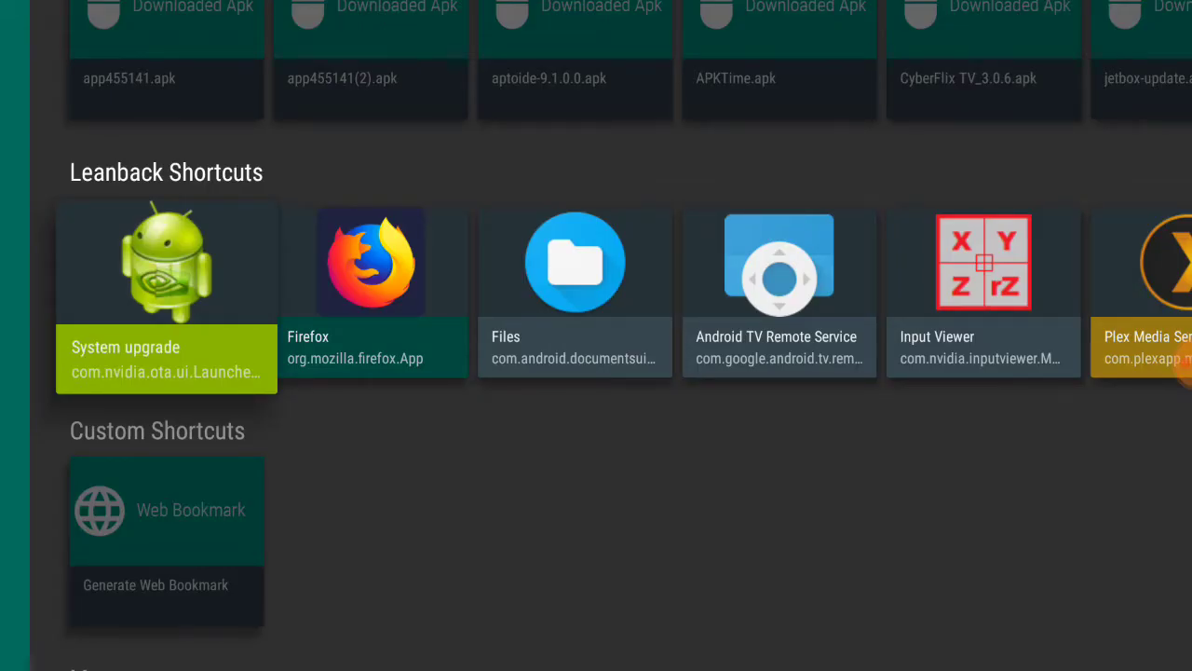
key(Escape)
Add Puffin to the favourite apps row from the Select app list.
key(Right)
key(Return)
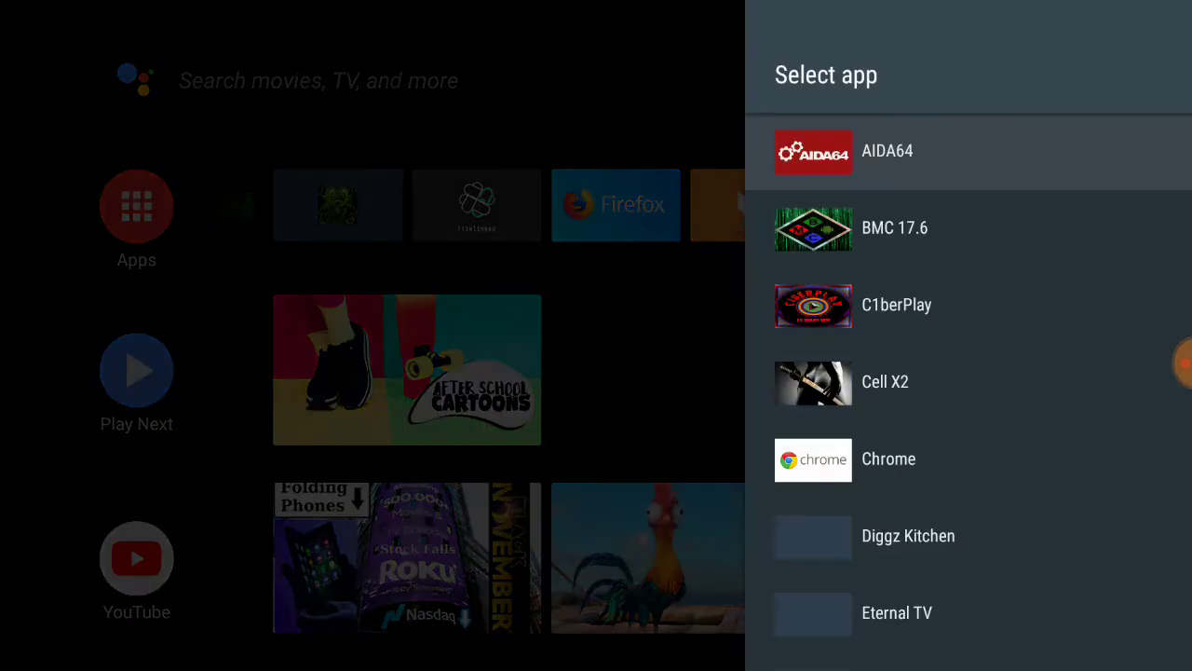
key(Down)
key(Down)
key(Down)
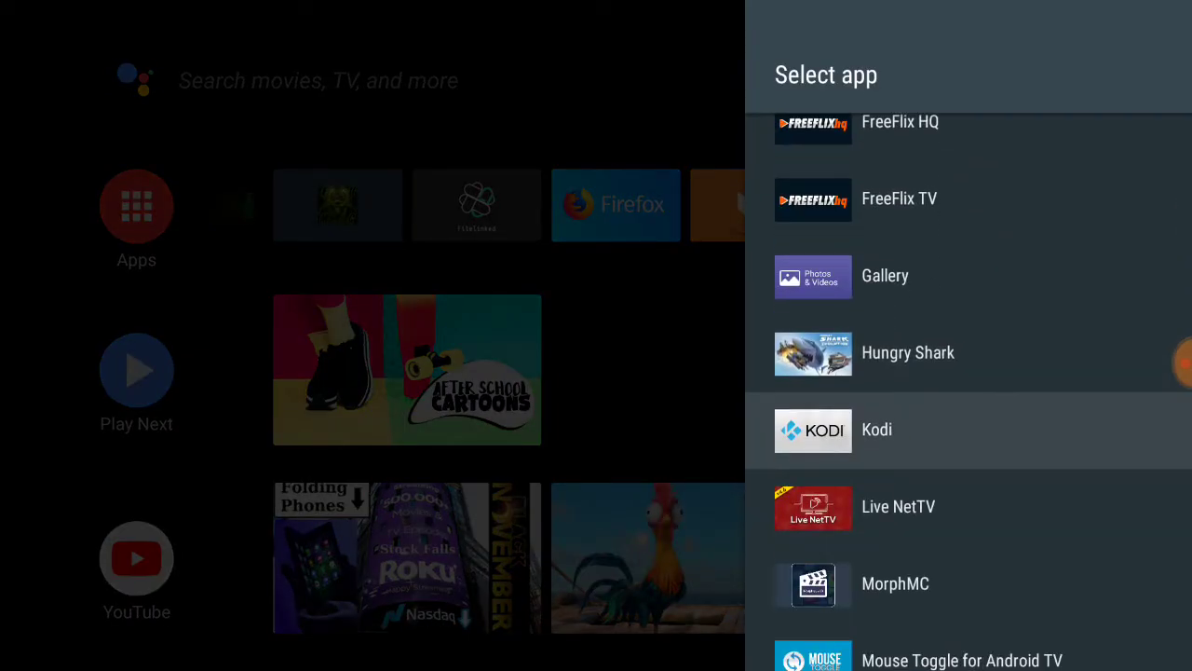
key(Down)
key(Down)
key(Down)
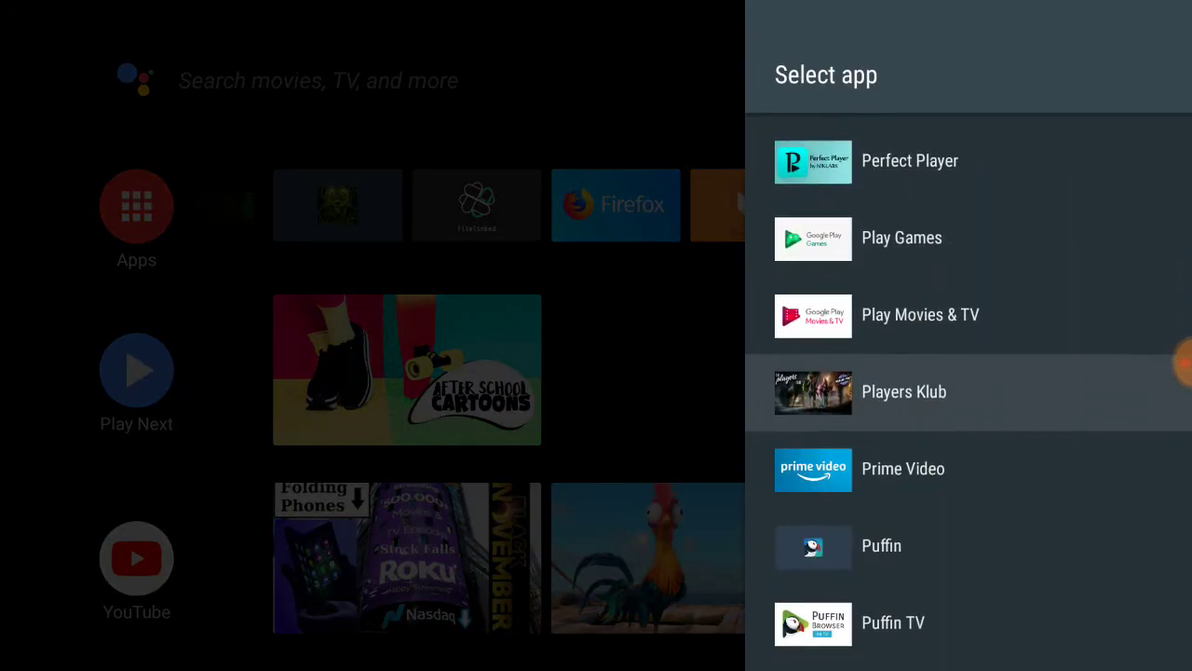
key(Down)
key(Down)
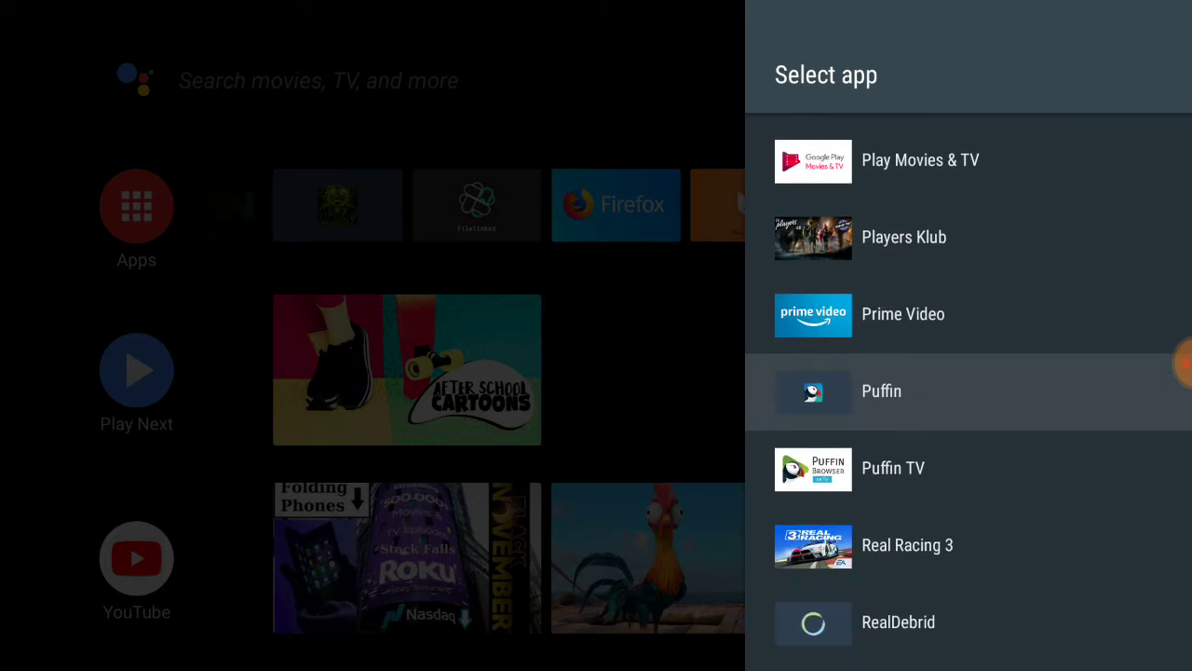
key(Return)
Add Puffin TV to the favourite apps row as well.
key(Right)
key(Return)
key(Down)
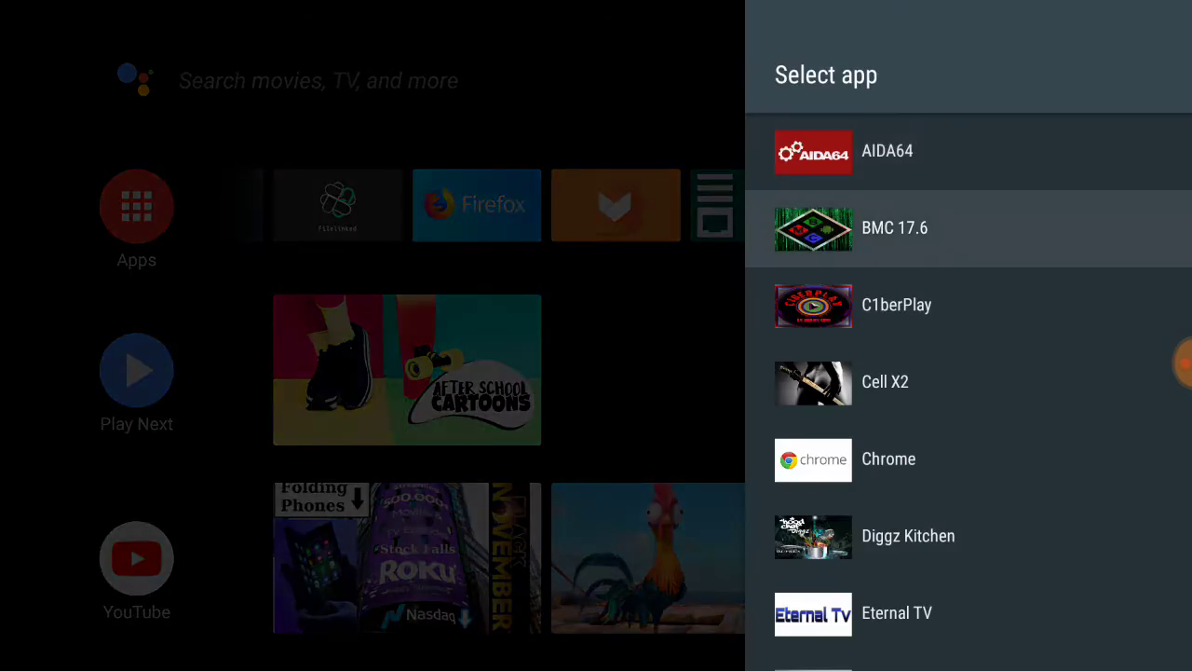
key(Down)
key(Down)
key(Down)
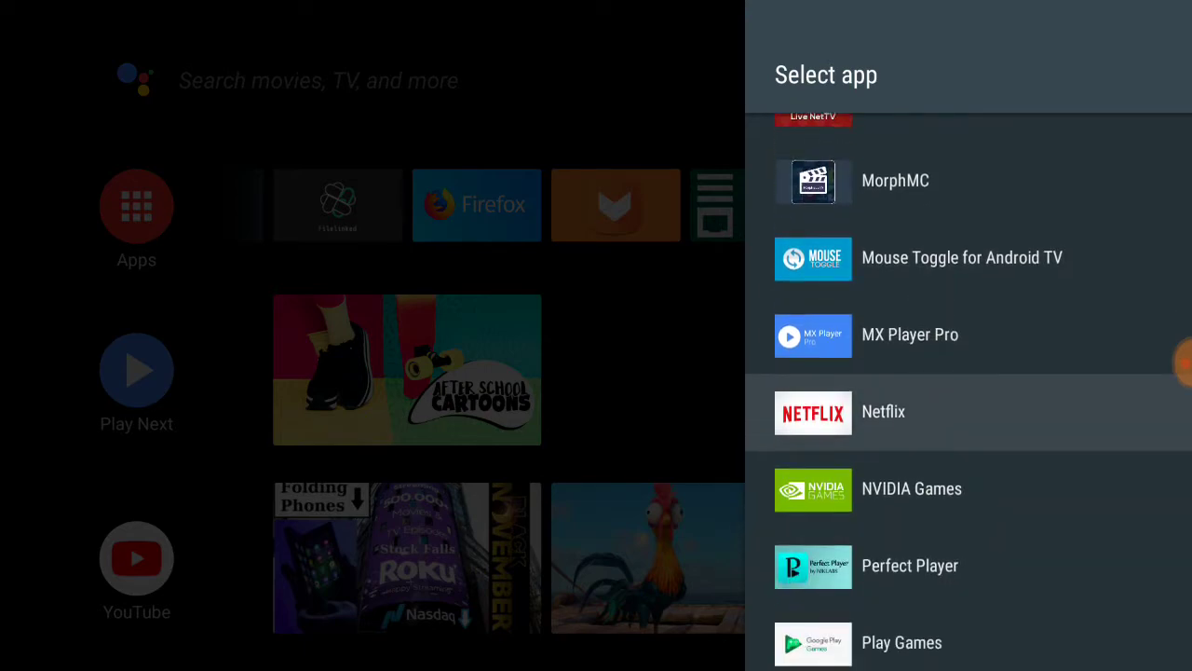
key(Down)
key(Down)
key(Down)
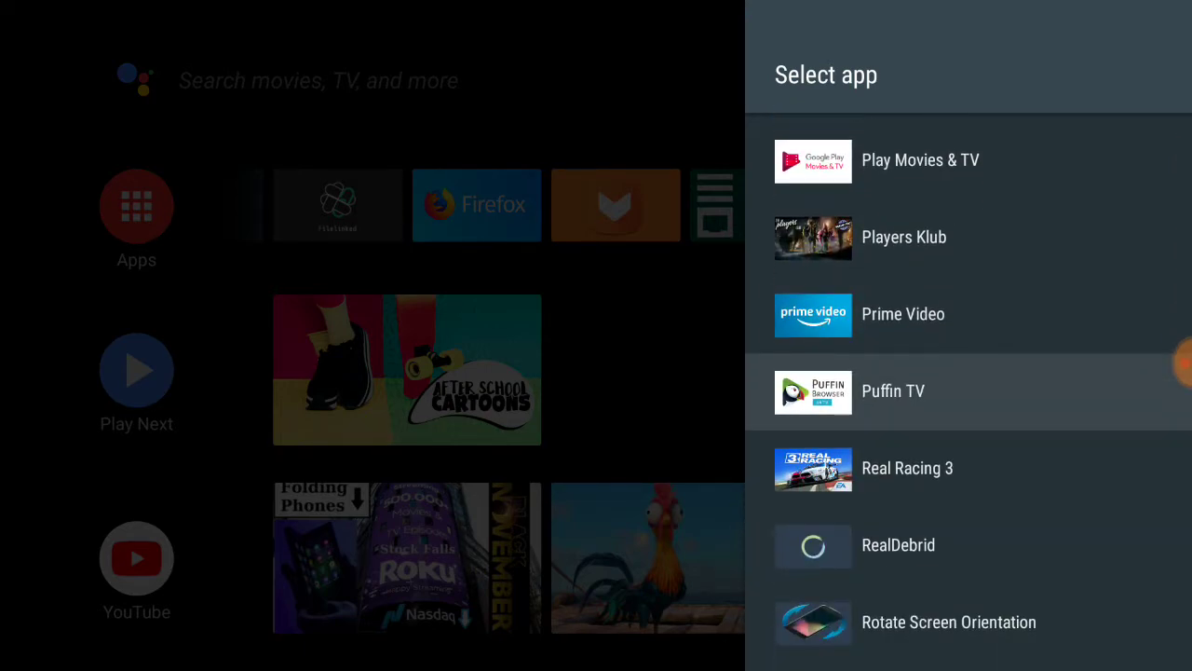
key(Return)
key(Left)
Settle the selection on the Puffin tile in the favourites row.
key(Right)
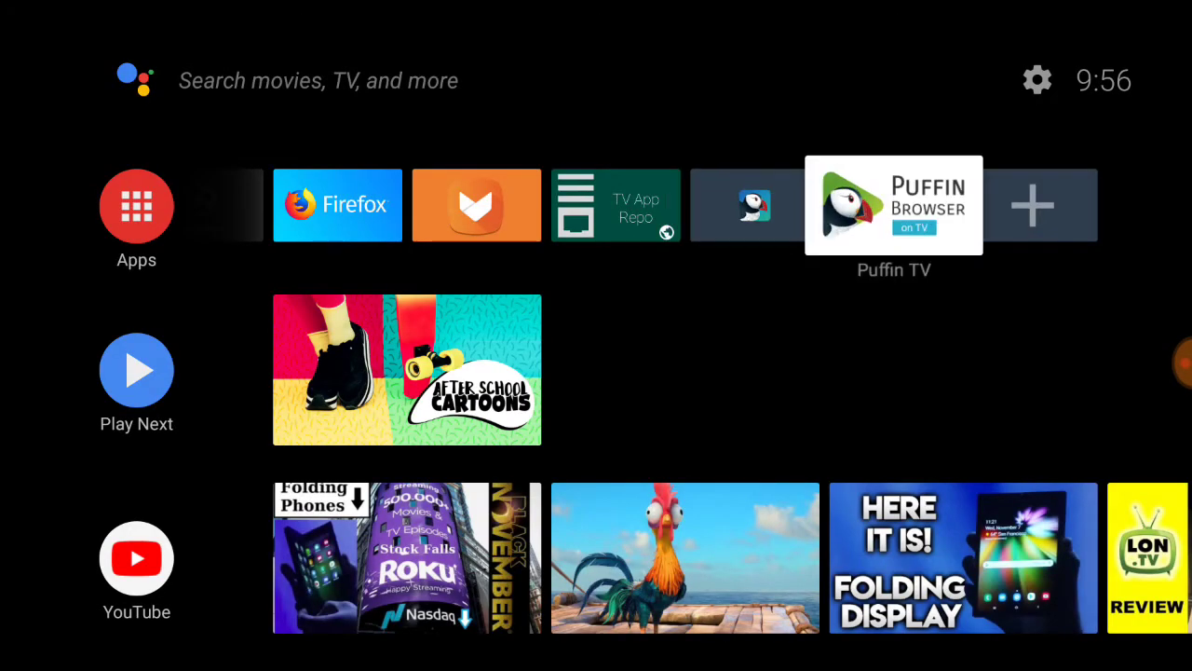
key(Left)
key(Right)
key(Left)
key(Right)
key(Left)
key(Left)
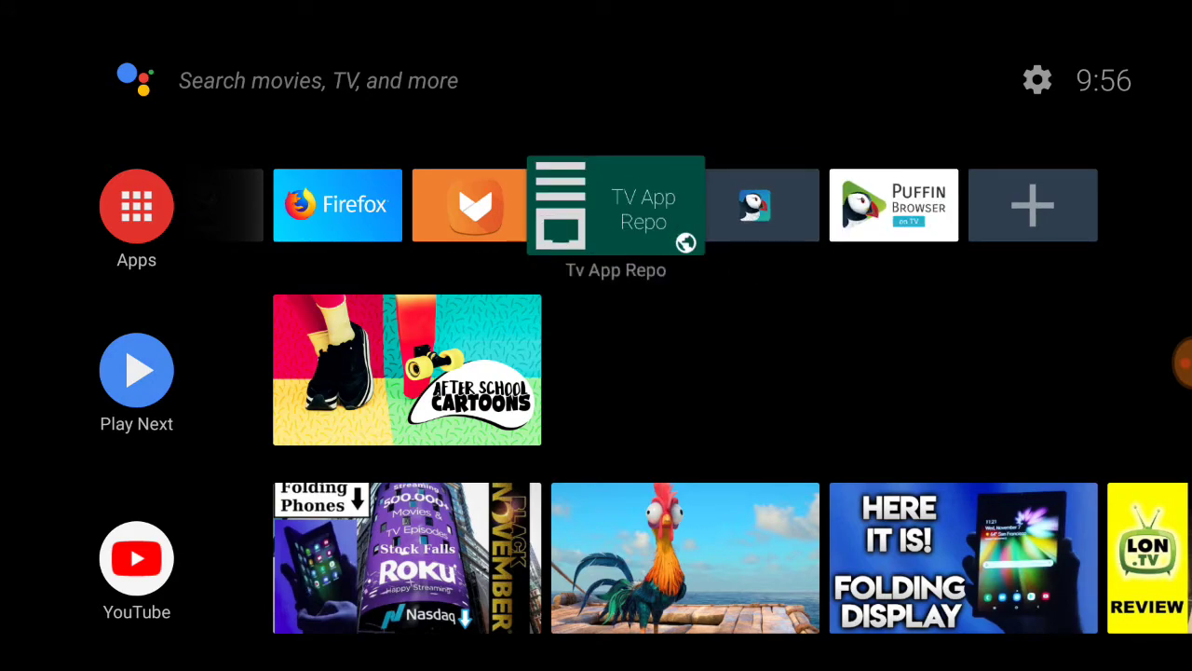
key(Right)
Move Puffin ahead of Firefox in the row, then launch TV App Repo.
key(Return)
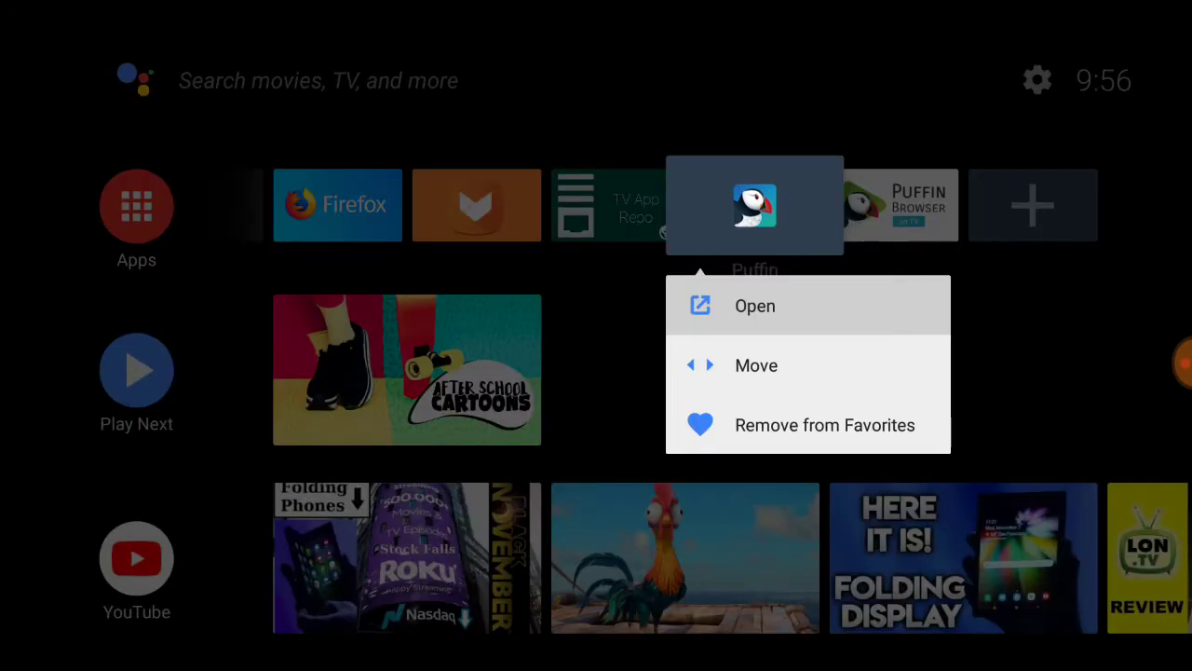
key(Down)
key(Return)
key(Left)
key(Left)
key(Left)
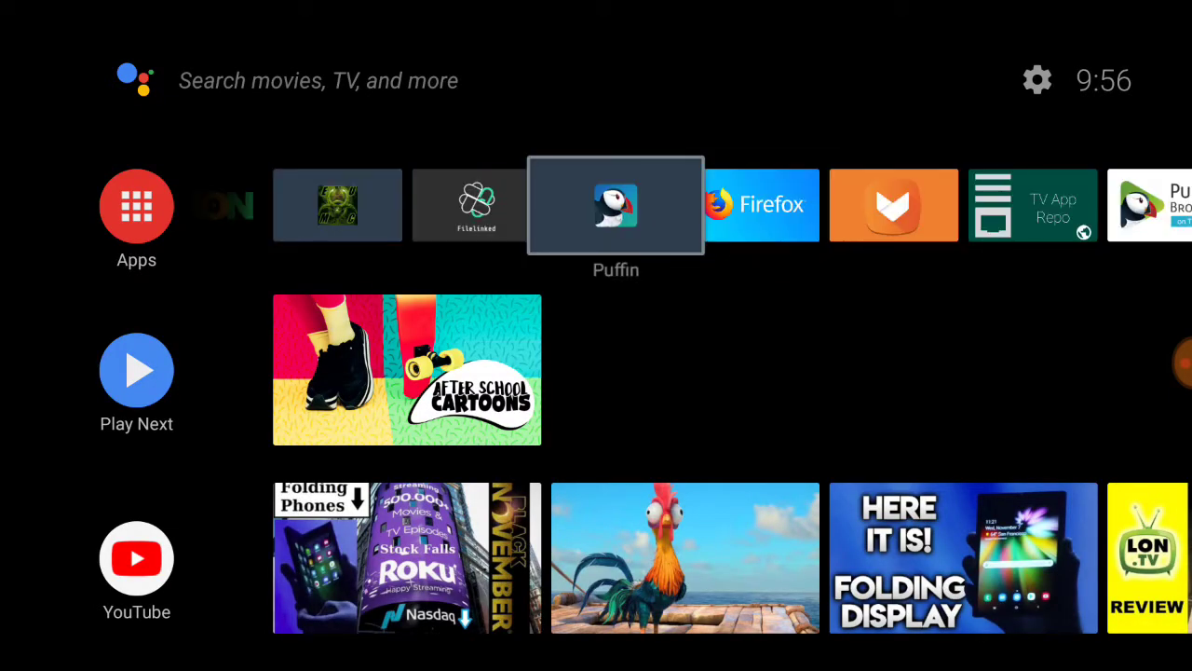
key(Return)
key(Right)
key(Right)
key(Right)
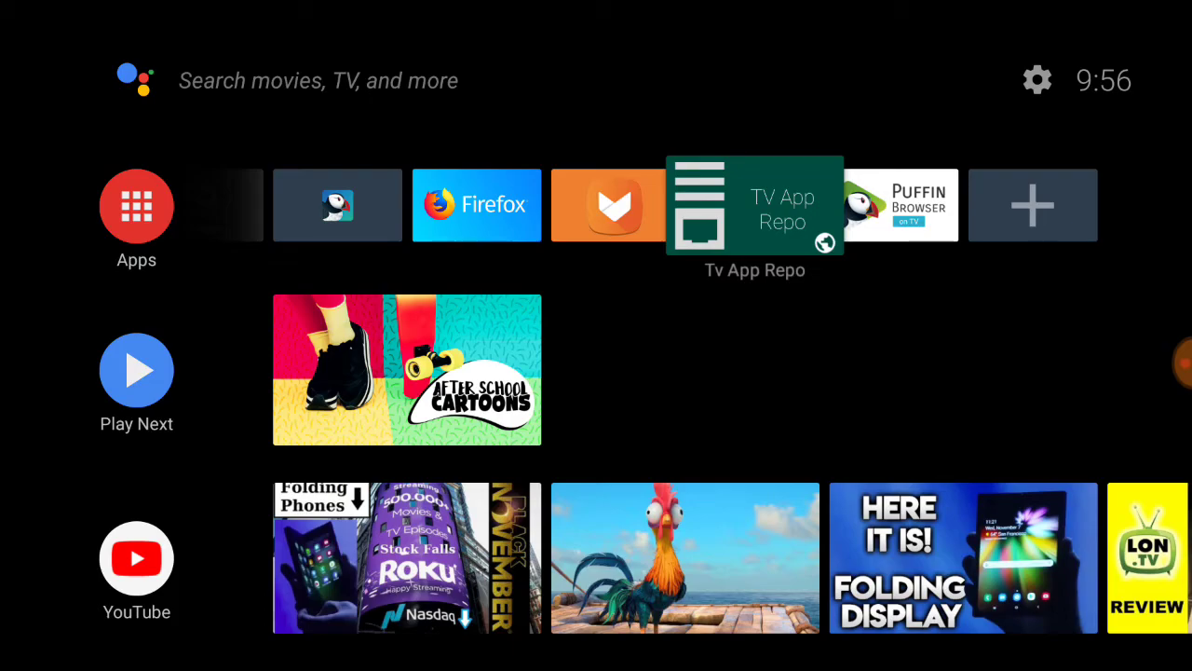
key(Return)
key(Right)
key(Right)
key(Right)
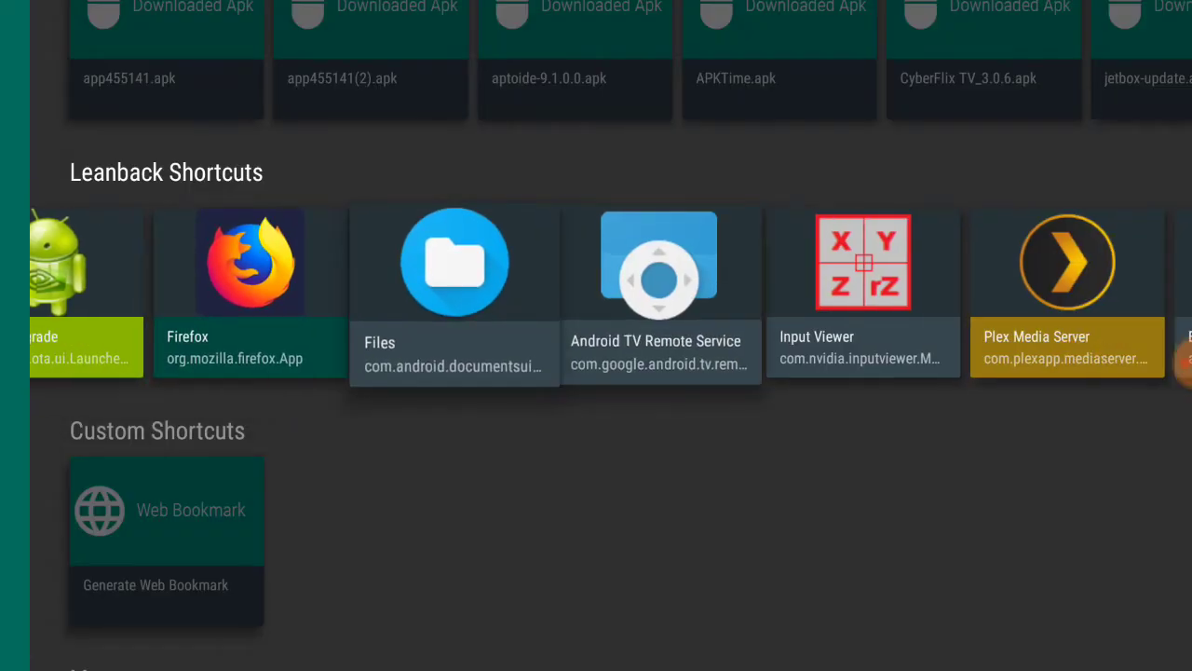
Generate the DU Recorder shortcut from Leanback Shortcuts and install the shortcut app.
key(Right)
key(Right)
key(Right)
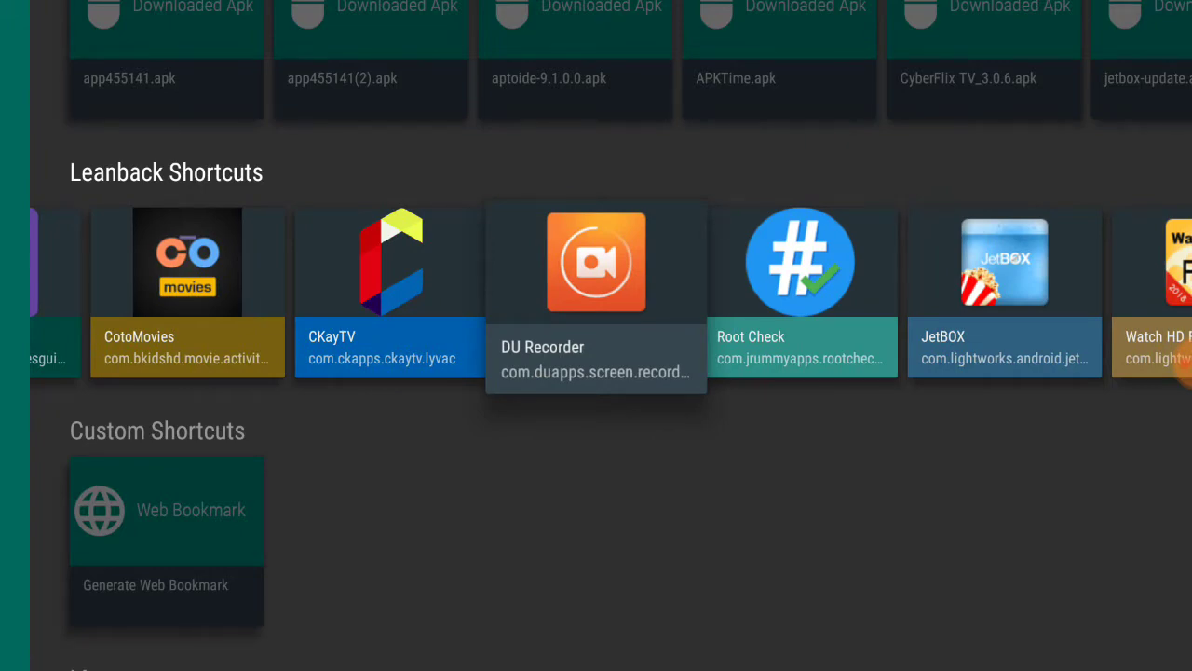
key(Return)
key(Right)
key(Right)
key(Return)
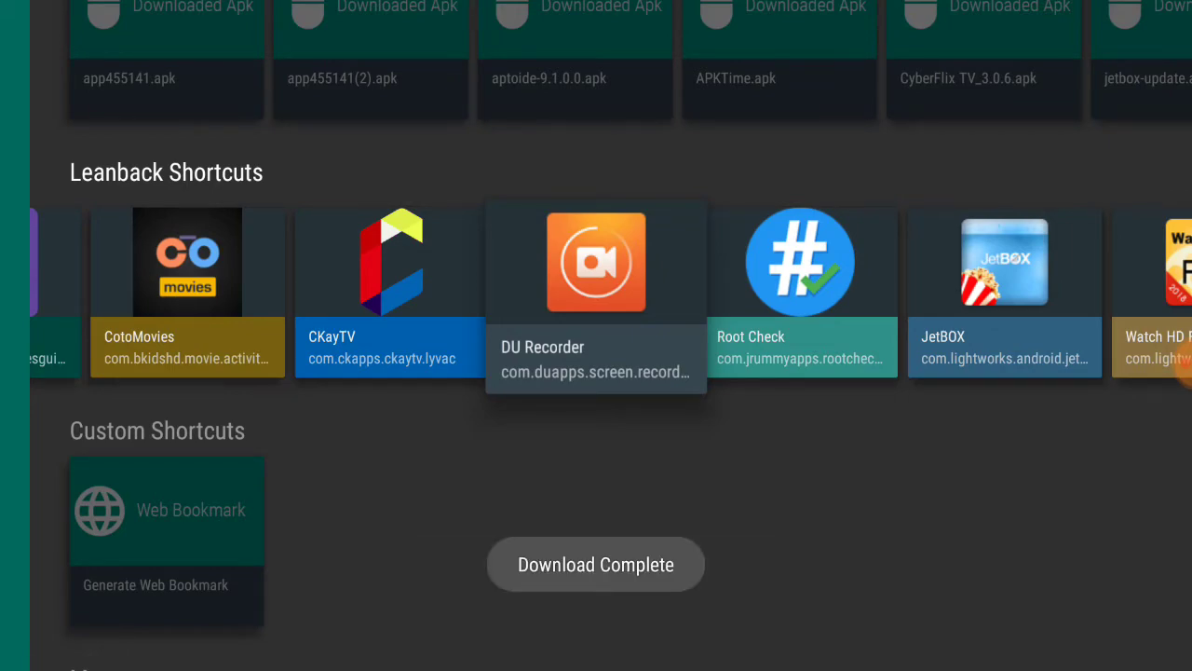
key(Return)
key(Right)
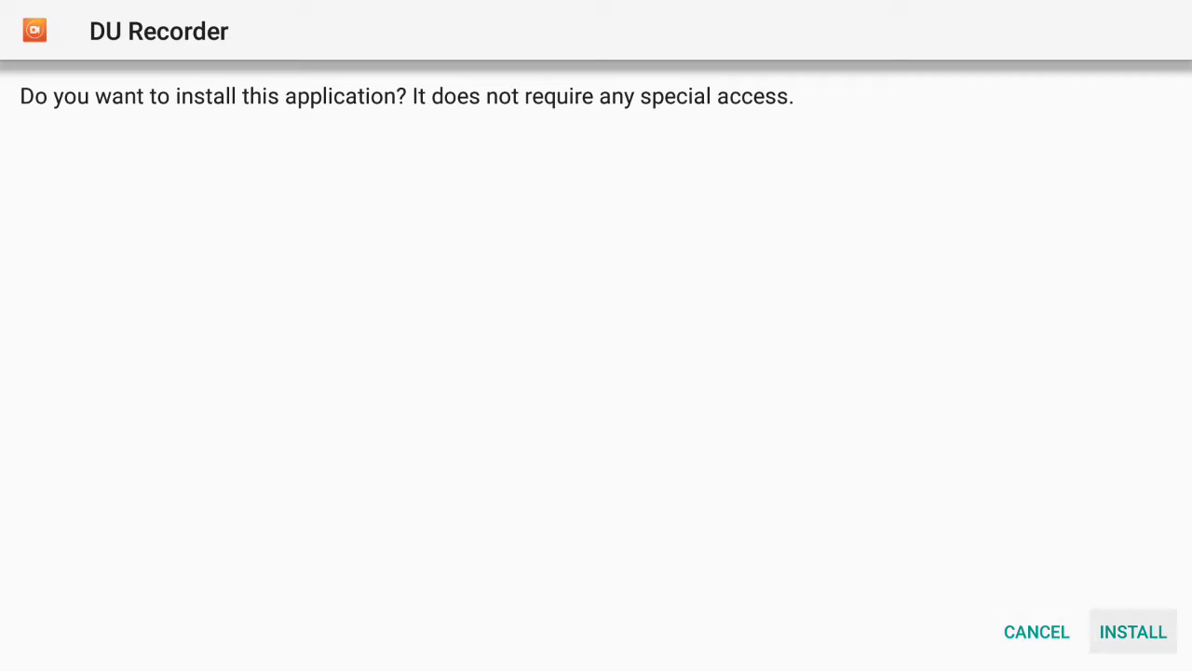
key(Return)
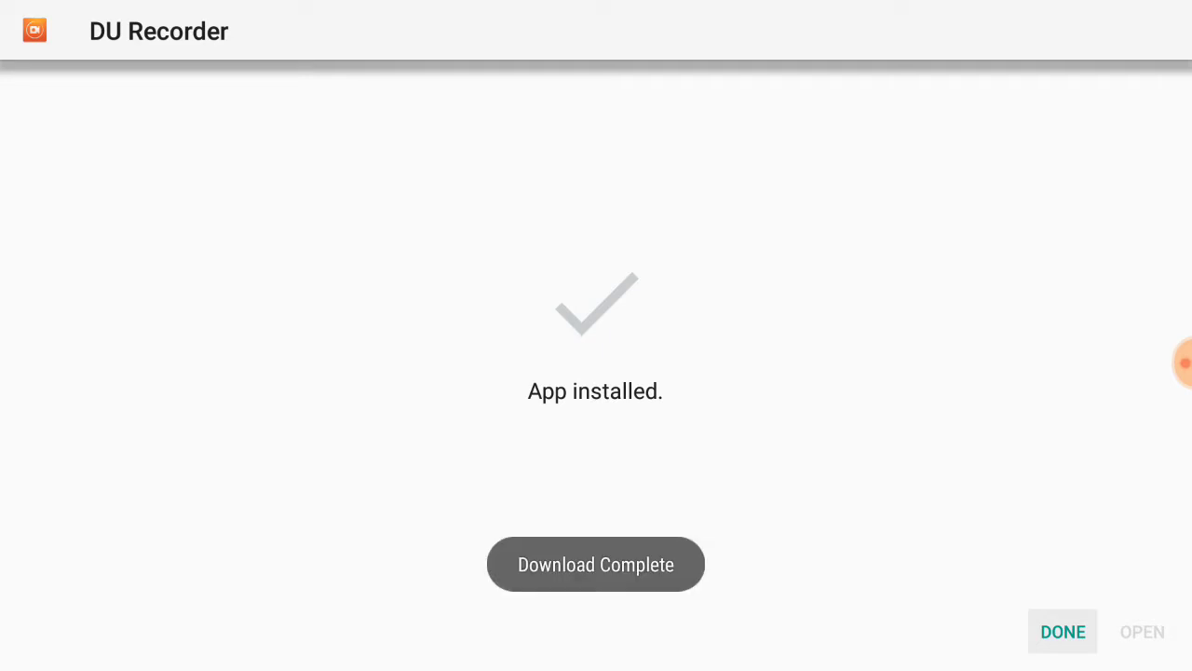
key(Return)
Add the DU Recorder shortcut to the home favourites row beside Puffin TV.
key(Escape)
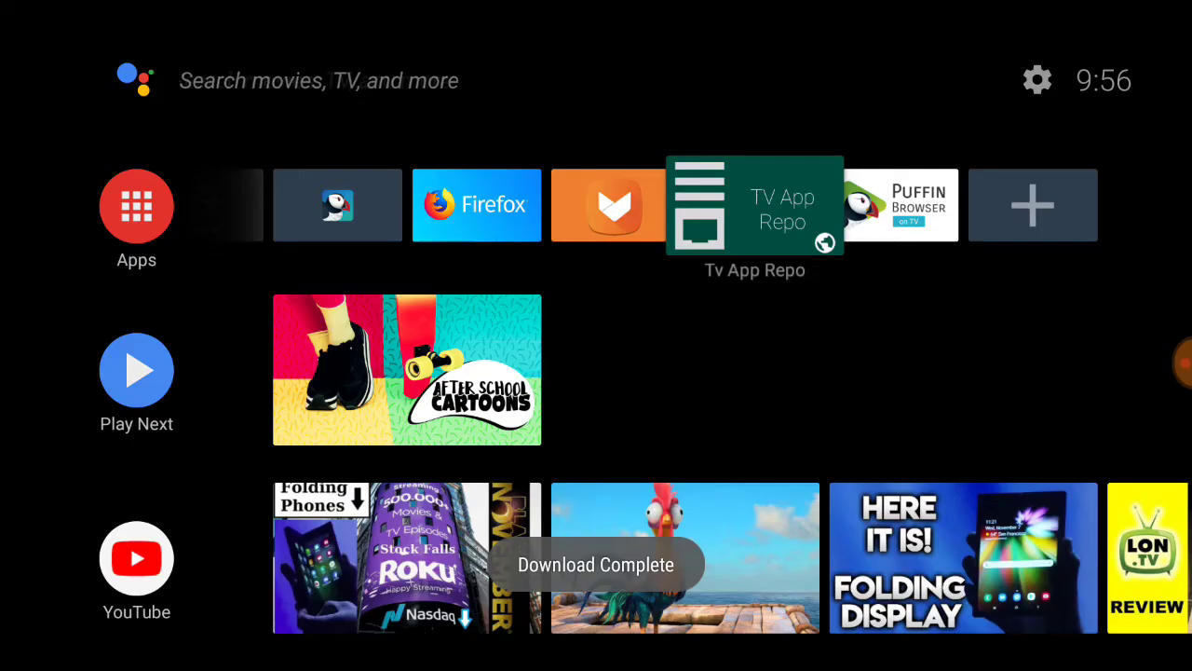
key(Right)
key(Right)
key(Return)
key(Down)
key(Down)
key(Down)
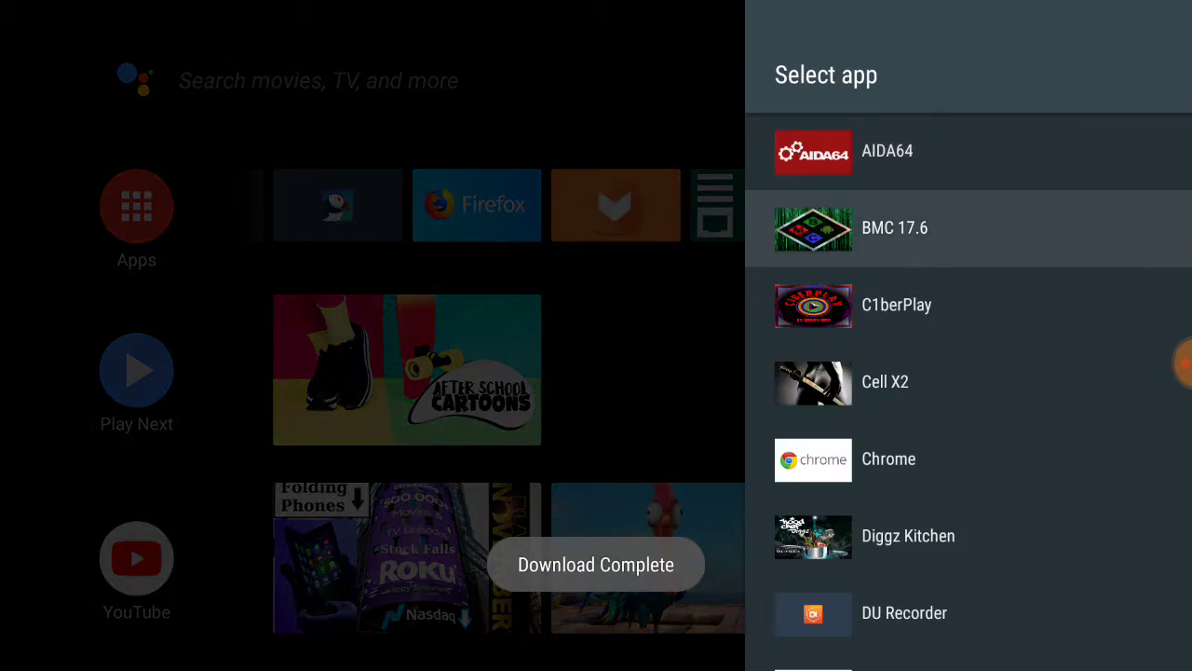
key(Return)
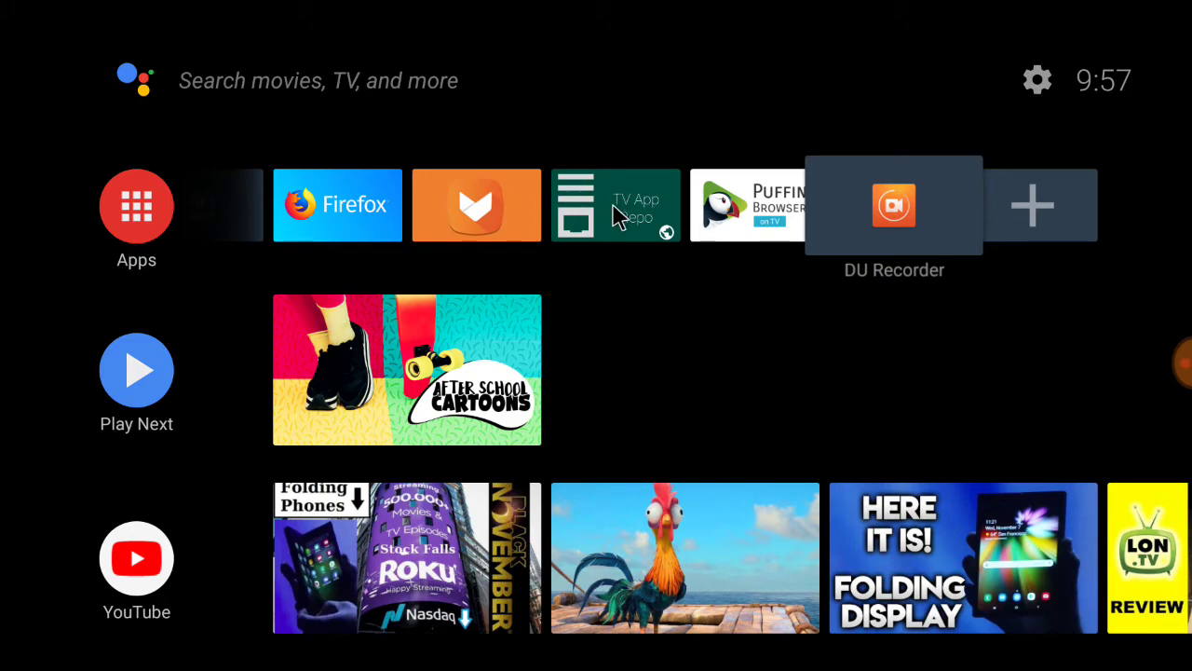
key(Left)
key(Left)
key(Left)
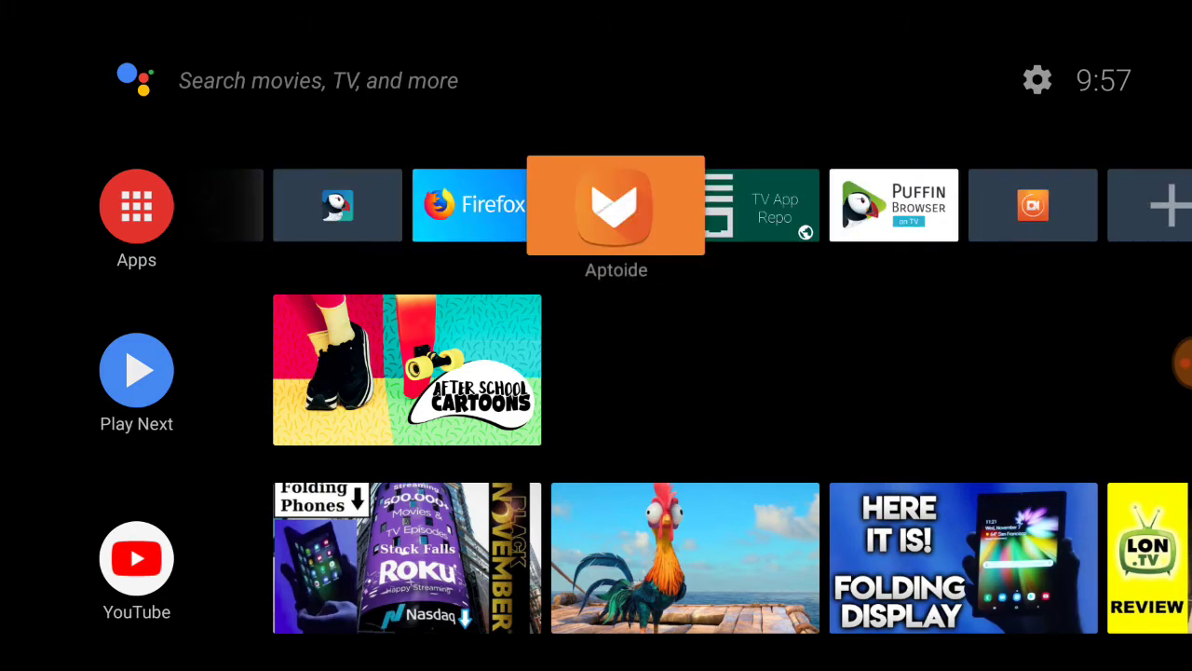
key(Left)
key(Left)
key(Left)
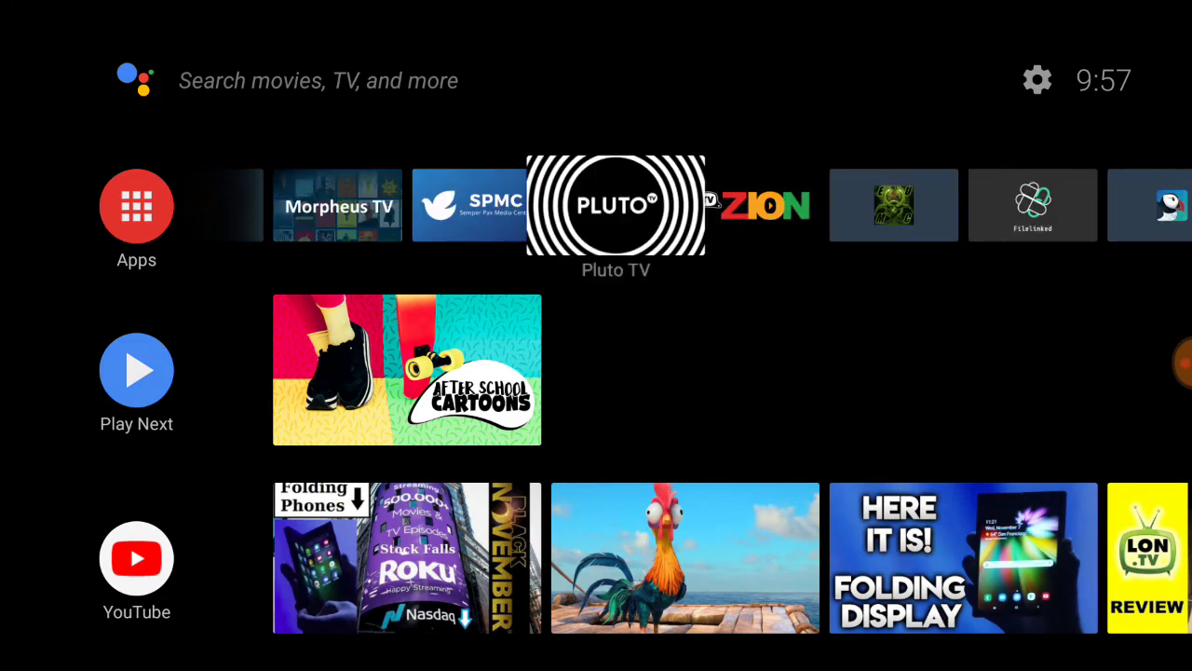
key(Left)
key(Right)
key(Right)
key(Right)
key(Left)
key(Left)
key(Left)
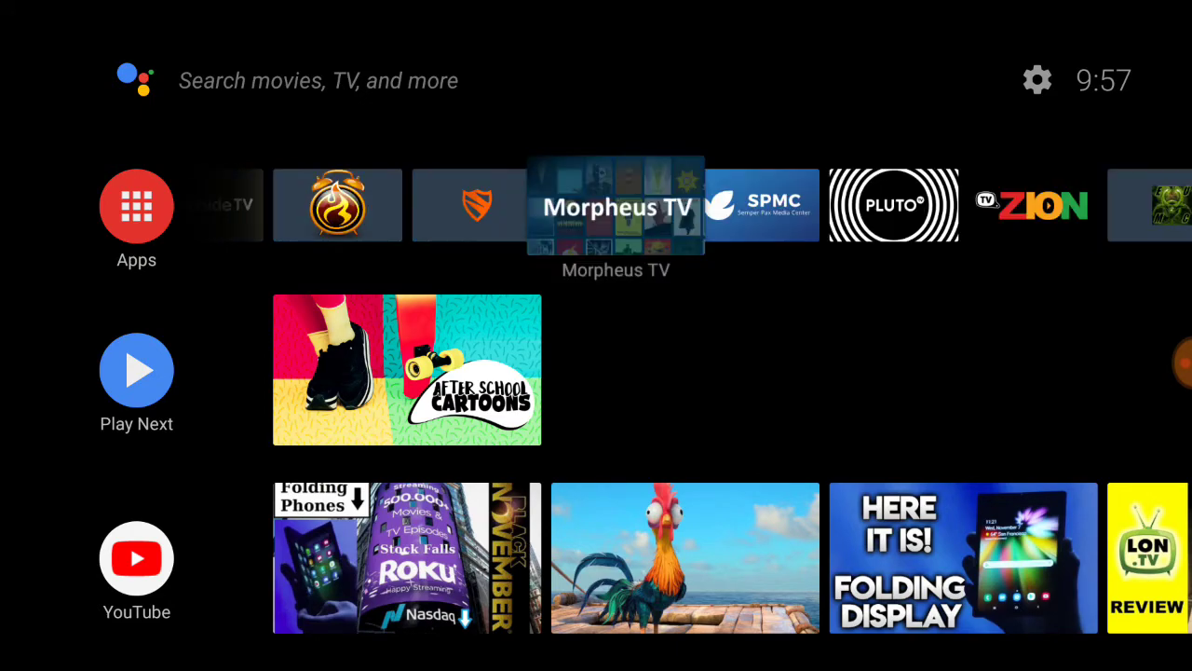
key(Right)
key(Right)
key(Right)
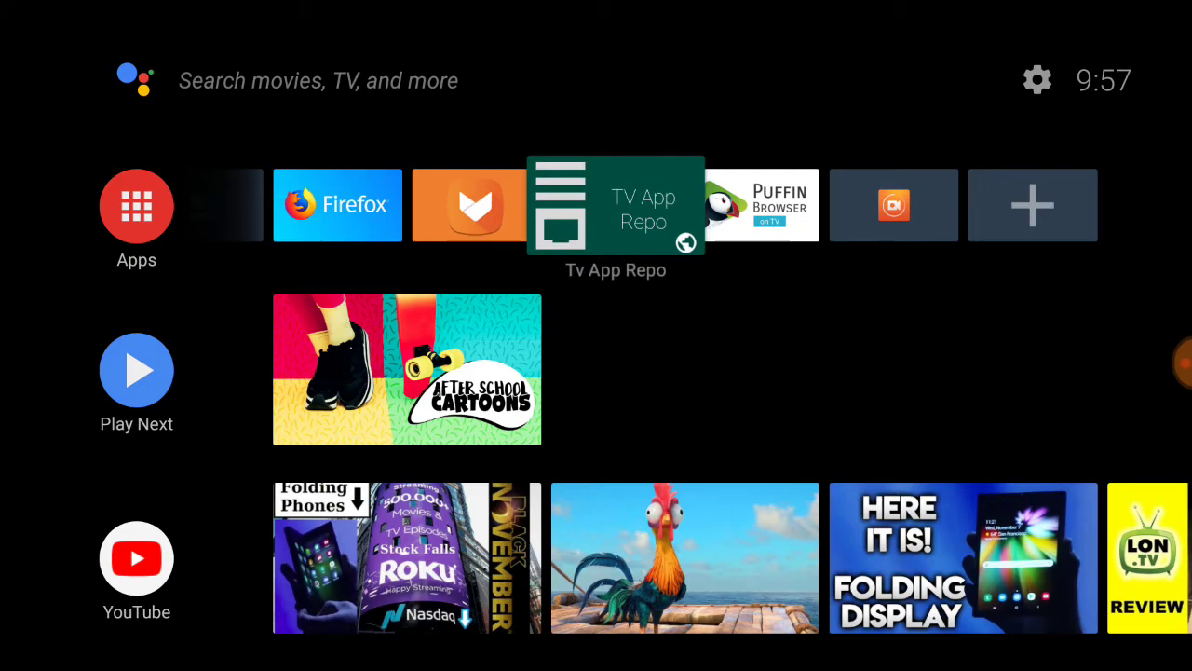
key(Left)
key(Left)
key(Left)
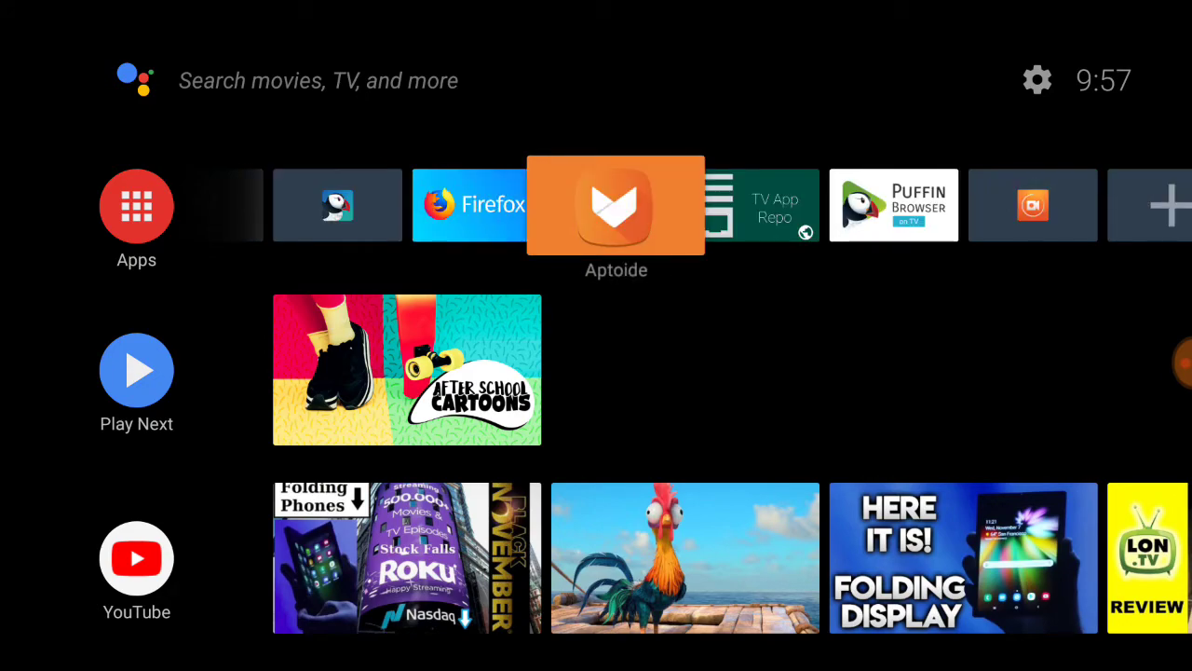
key(Left)
key(Left)
key(Left)
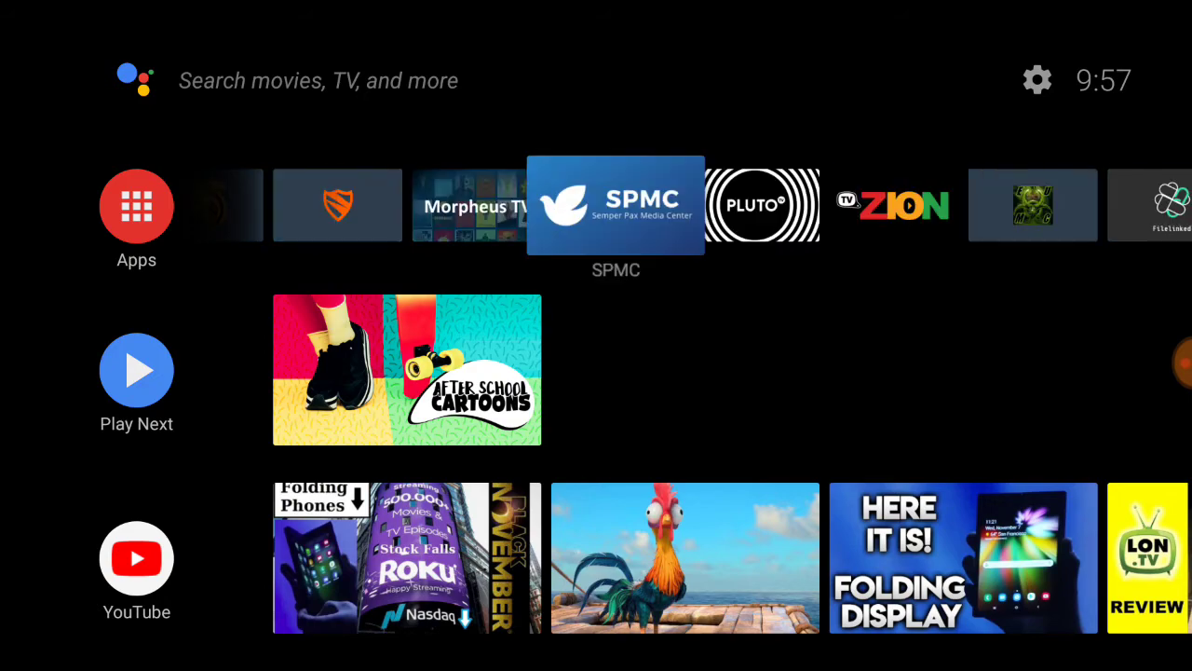
key(Left)
key(Left)
key(Left)
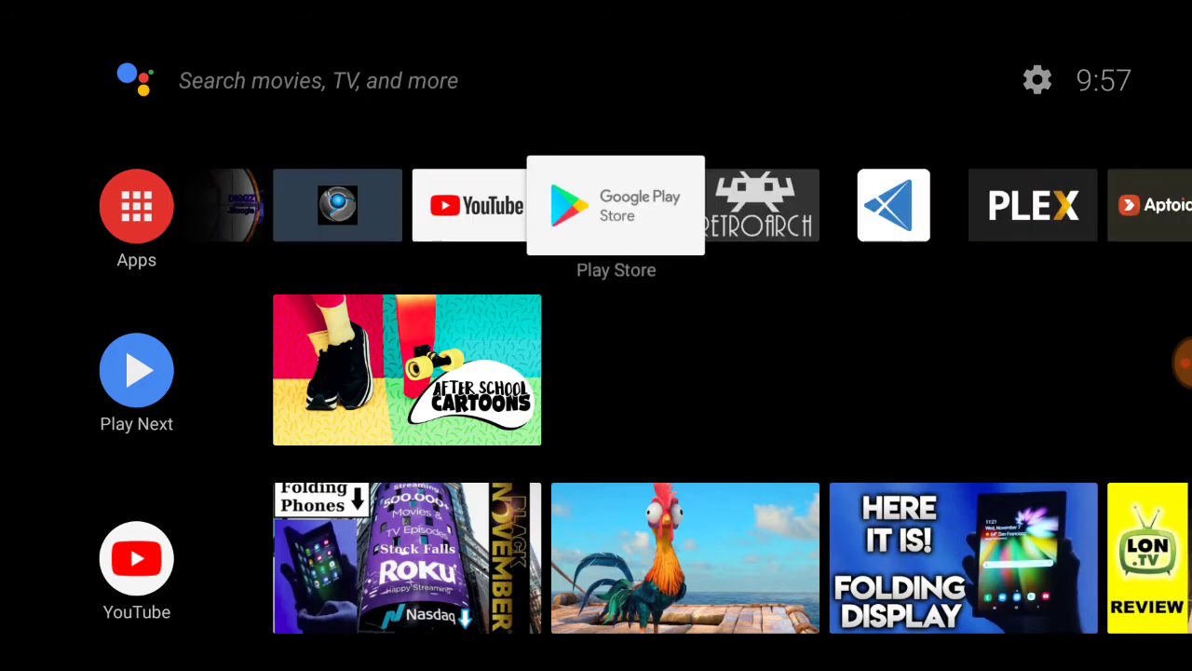
key(Left)
key(Left)
key(Left)
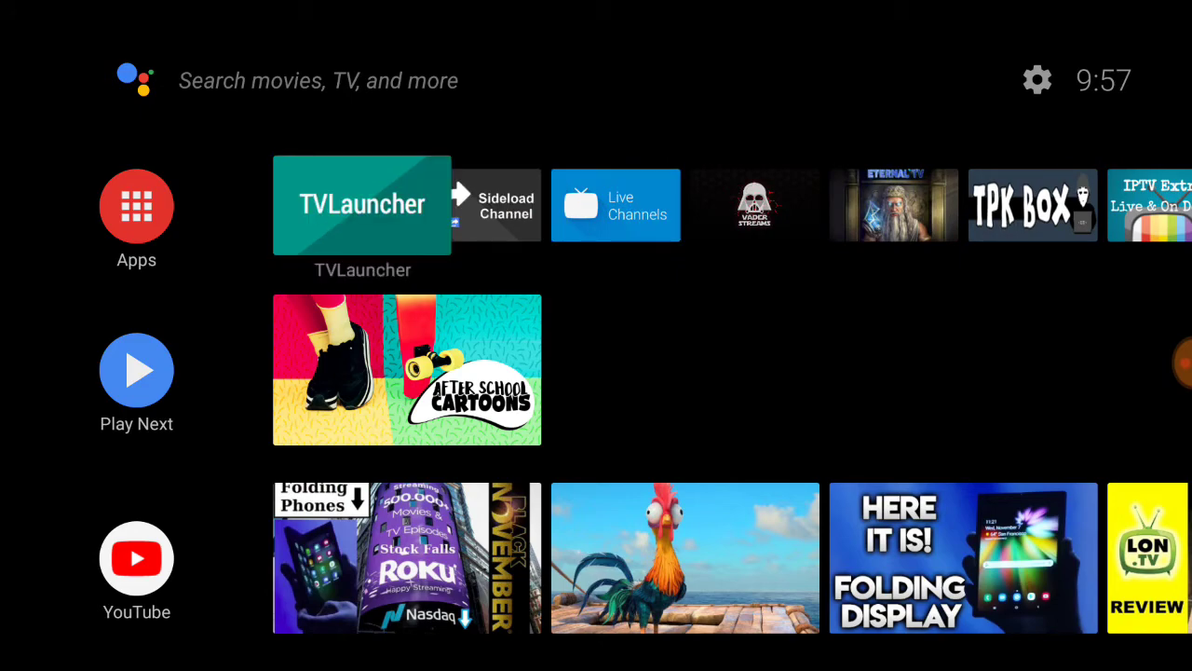
key(Return)
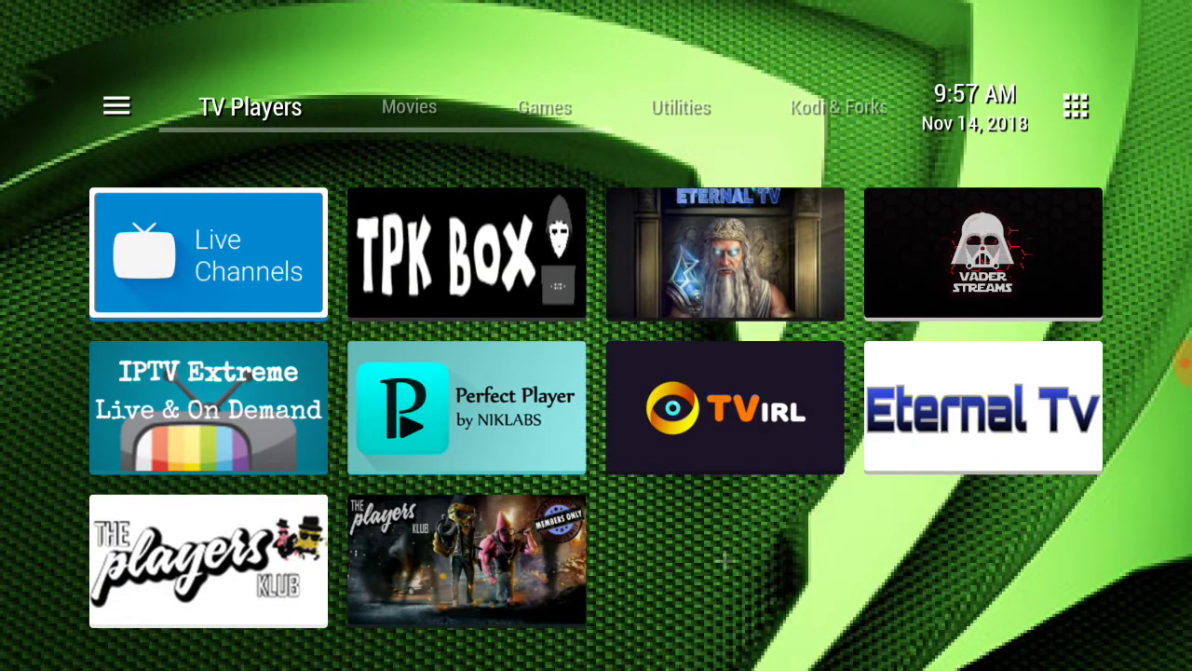
Go to TVLauncher's APK Stores & Browsers page and select its empty add-tile slot.
key(Up)
key(Right)
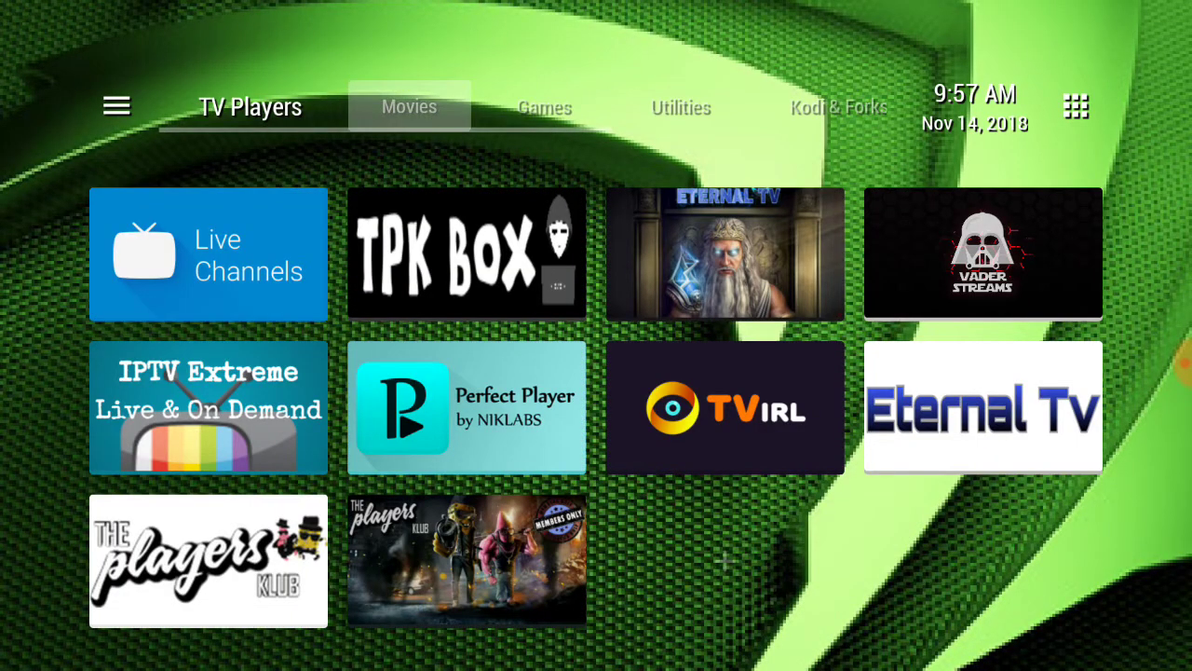
key(Right)
key(Right)
key(Right)
key(Down)
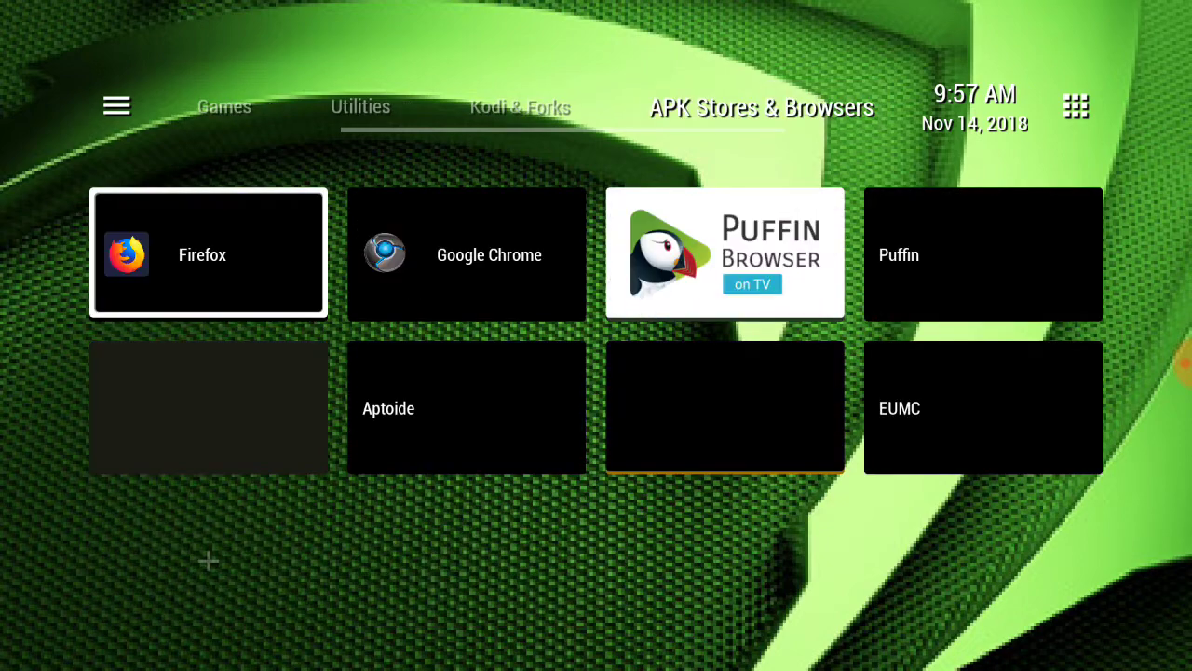
key(Down)
key(Down)
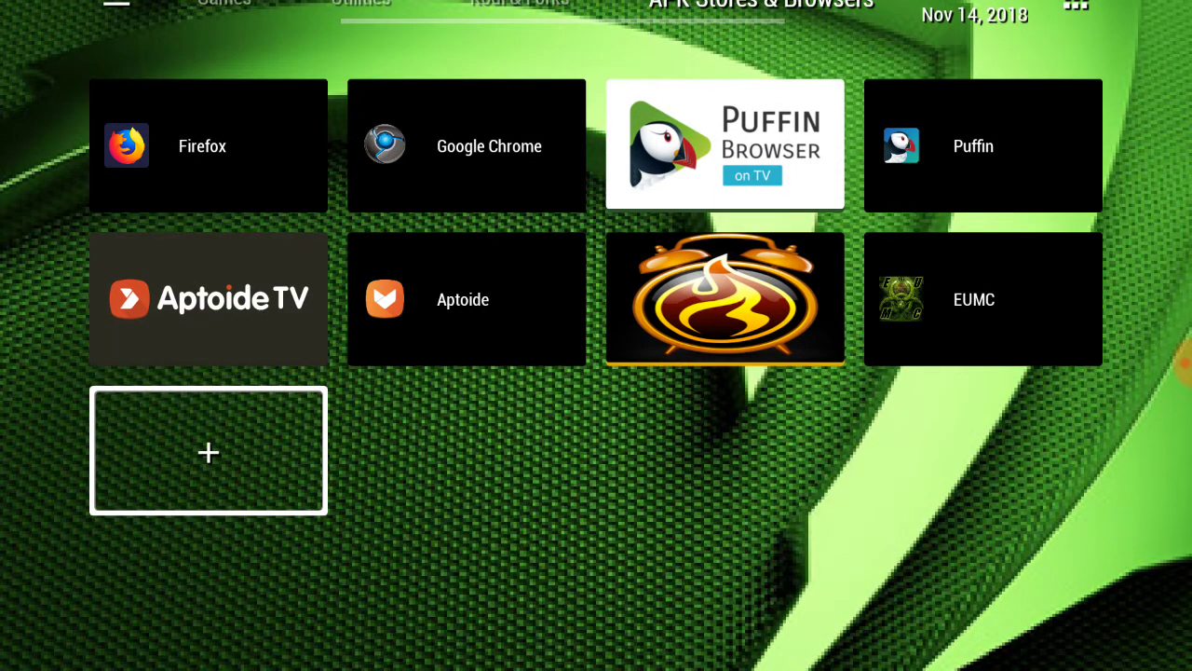
Browse the installed-apps list in the Add new tile panel, then cancel without adding.
key(Return)
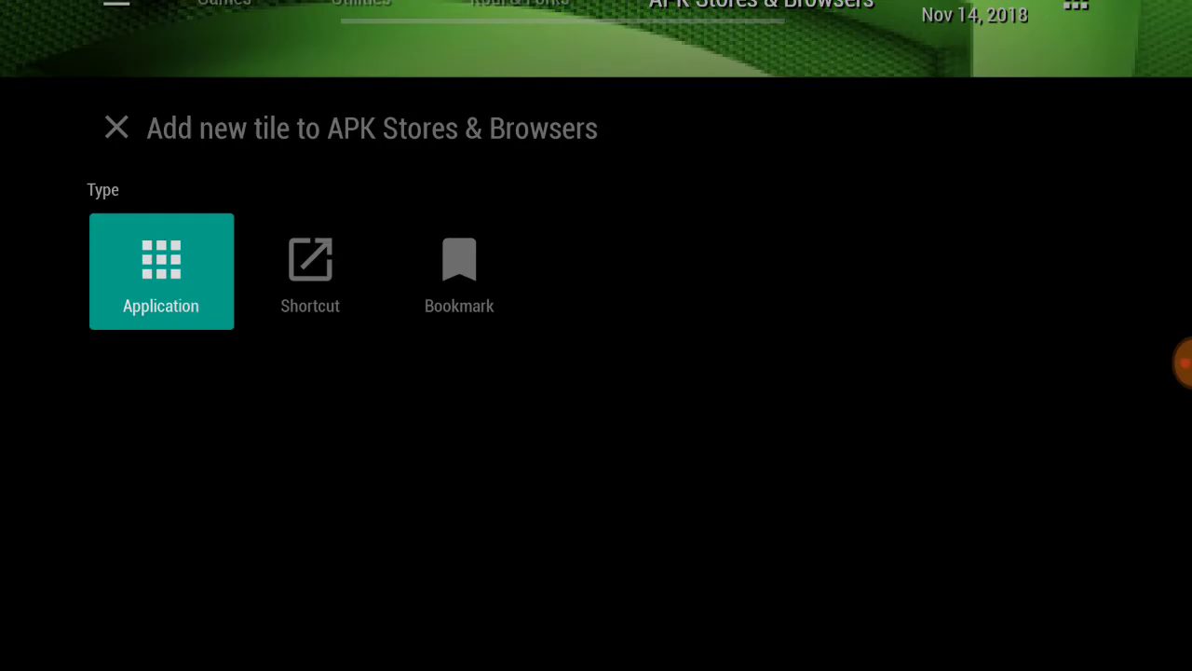
key(Down)
key(Down)
key(Down)
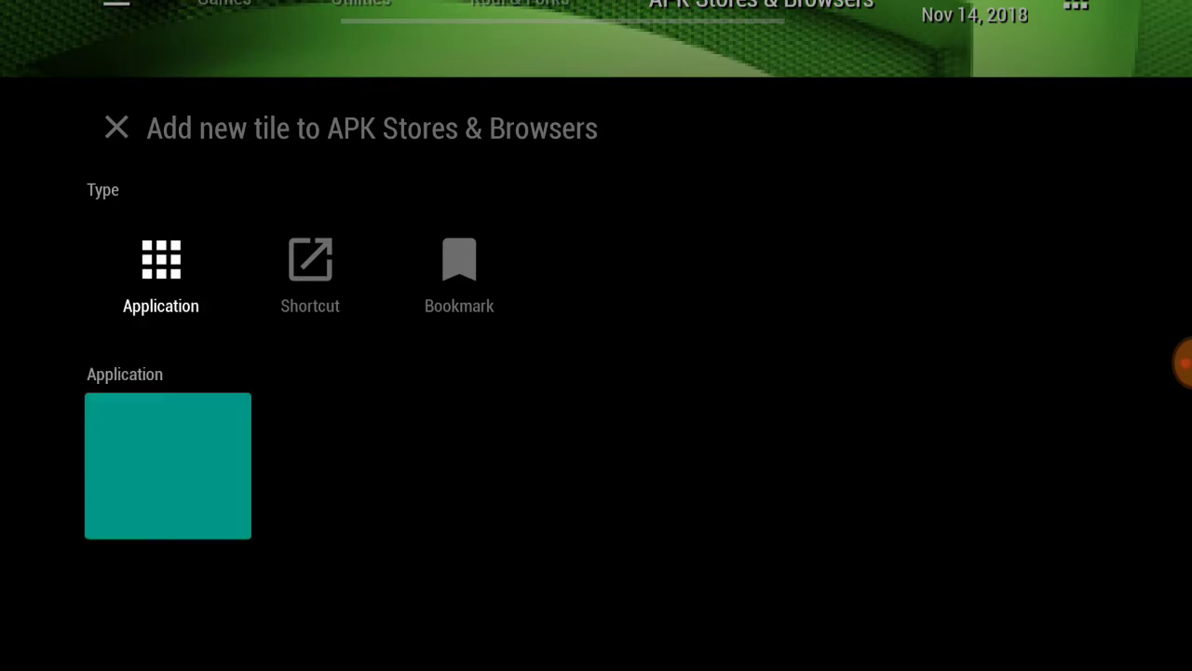
key(Down)
key(Down)
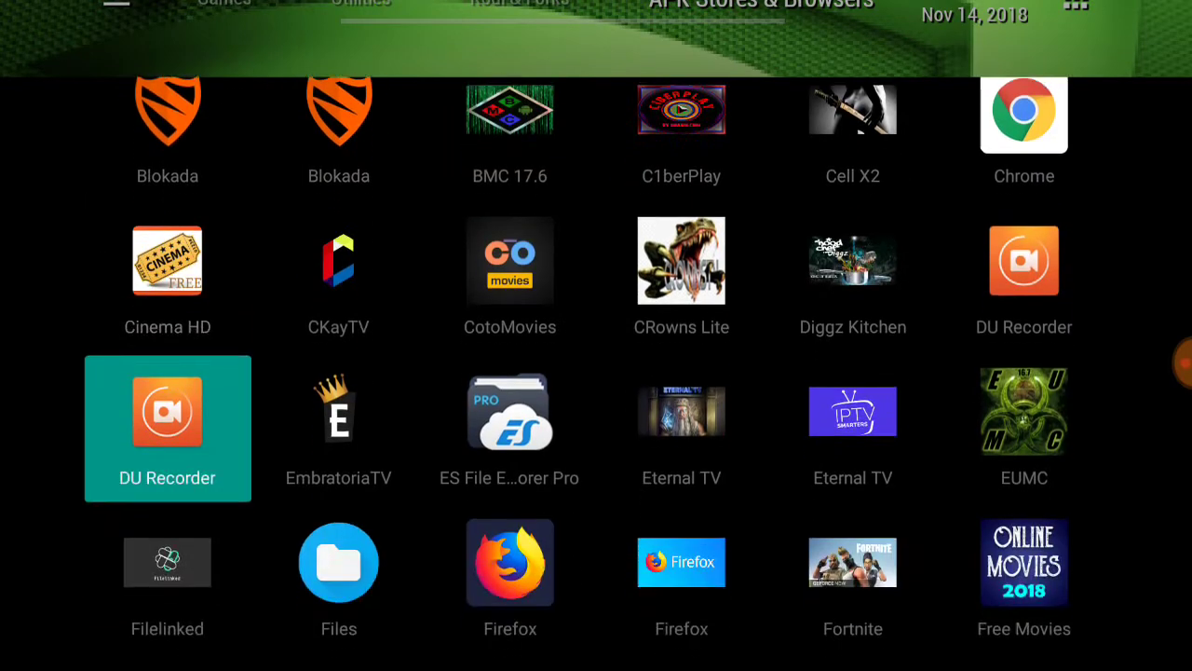
key(Right)
key(Right)
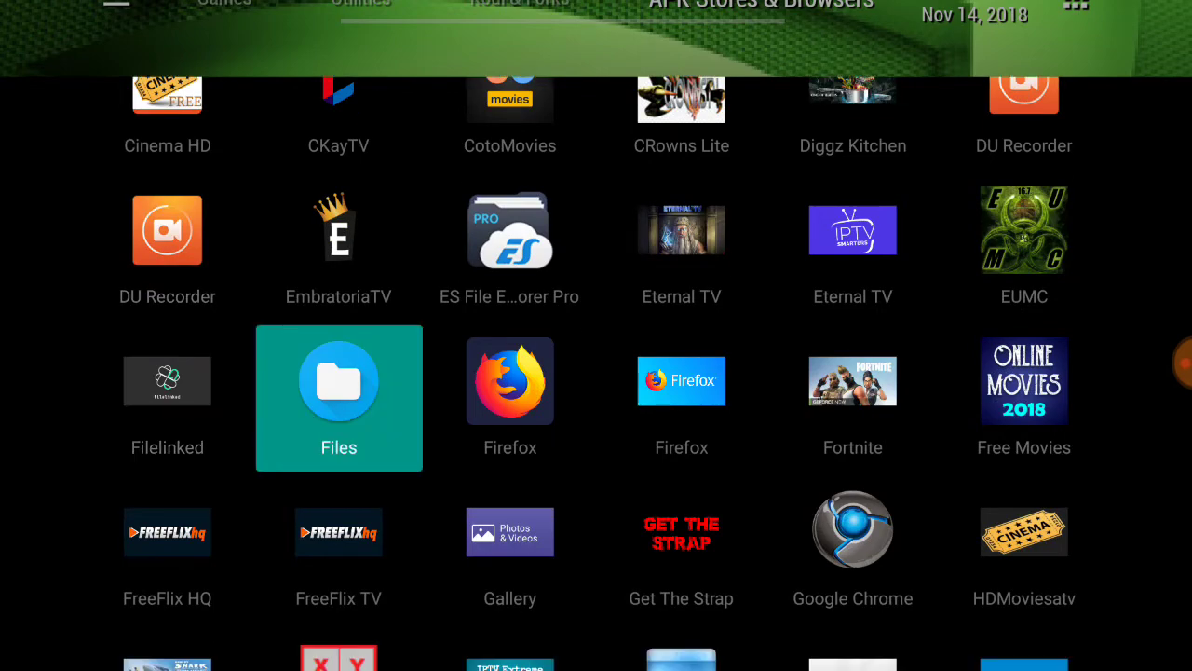
key(Down)
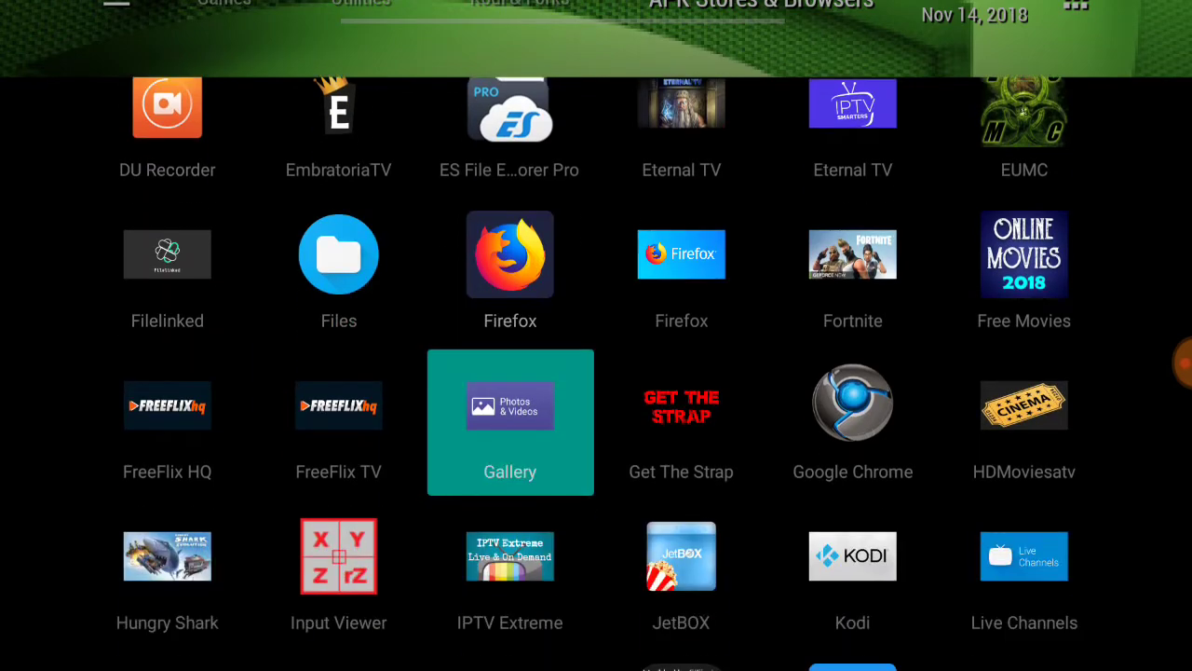
key(Down)
key(Down)
key(Down)
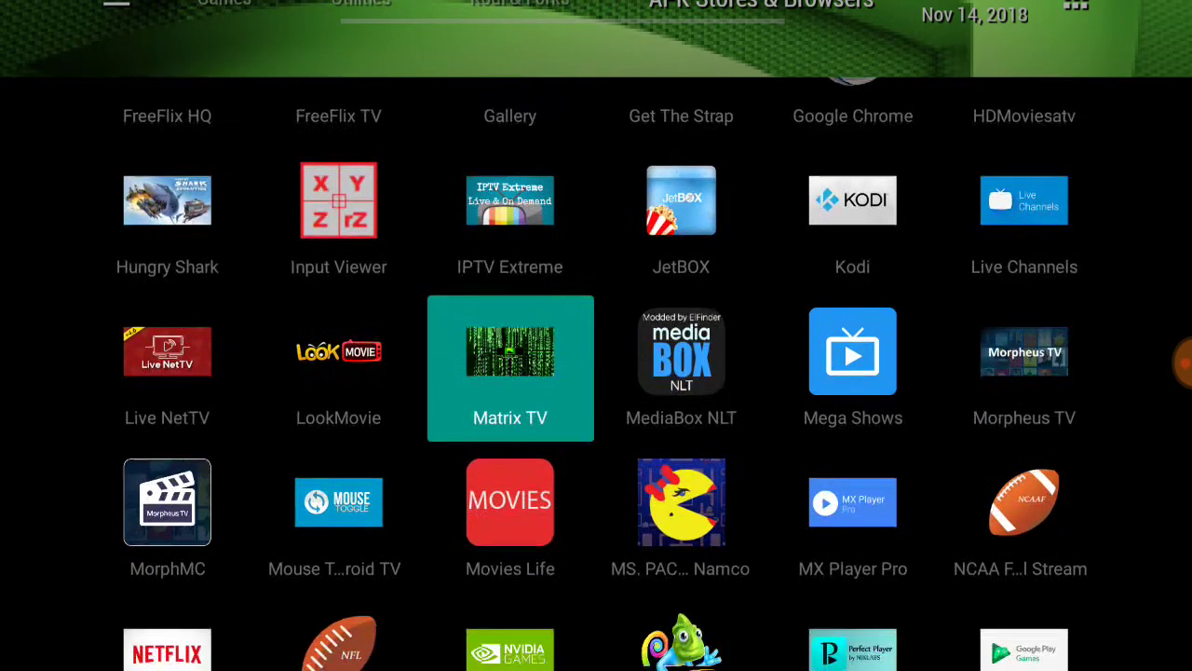
key(Down)
key(Down)
key(Down)
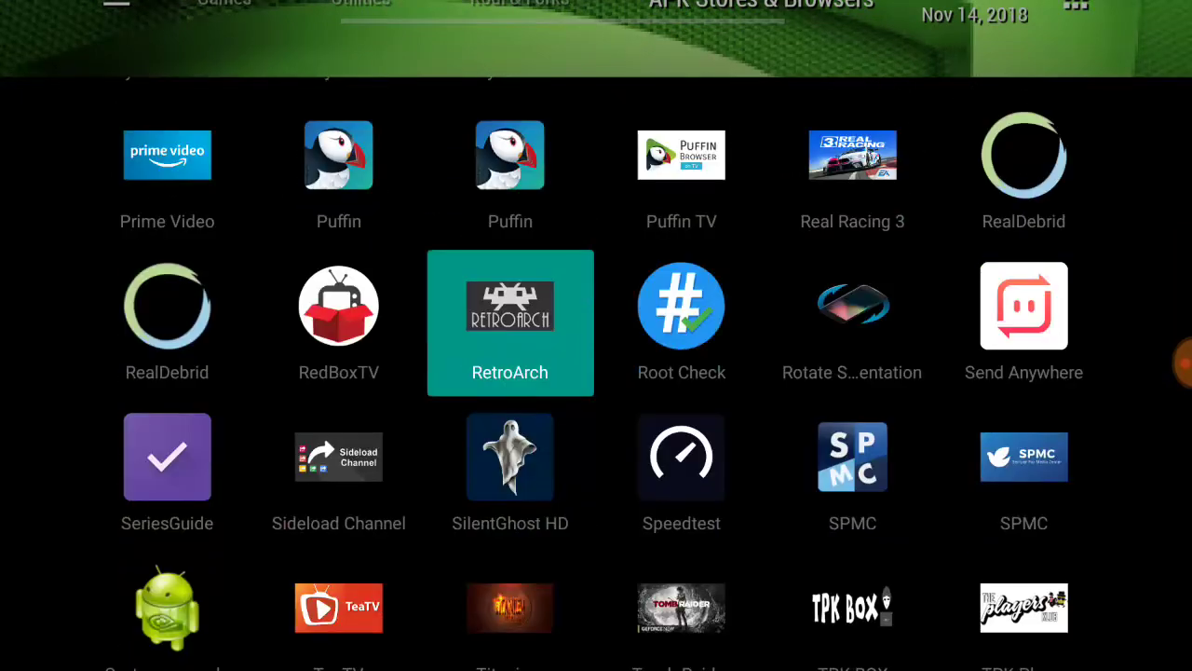
key(Down)
key(Down)
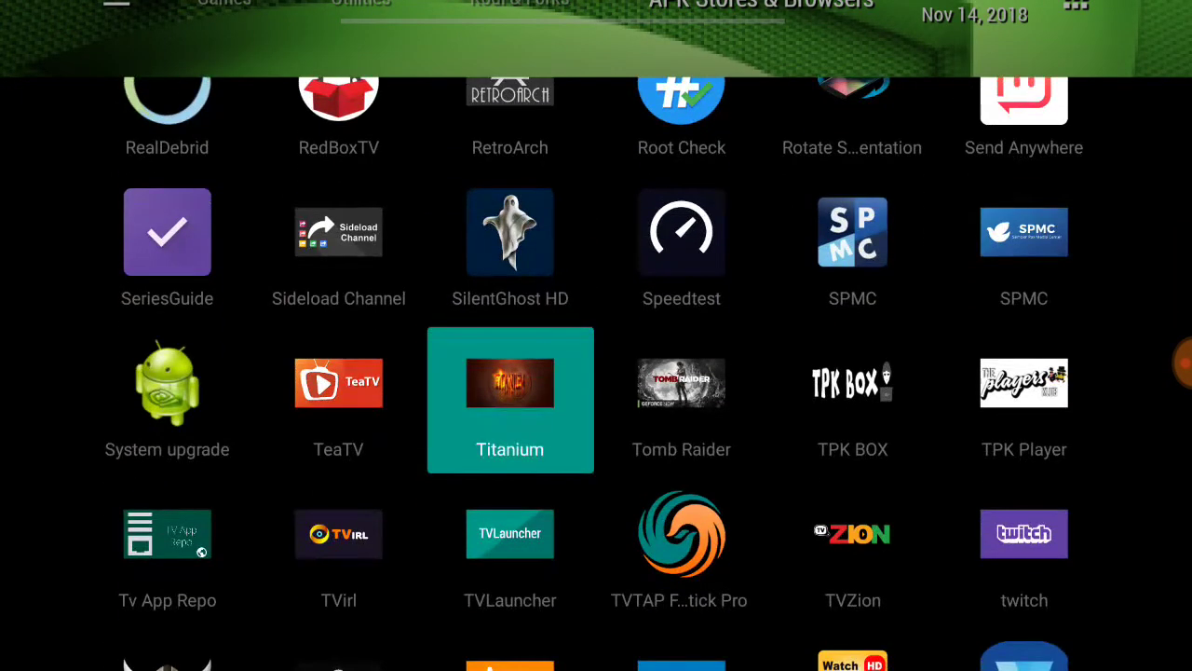
key(Up)
key(Up)
key(Up)
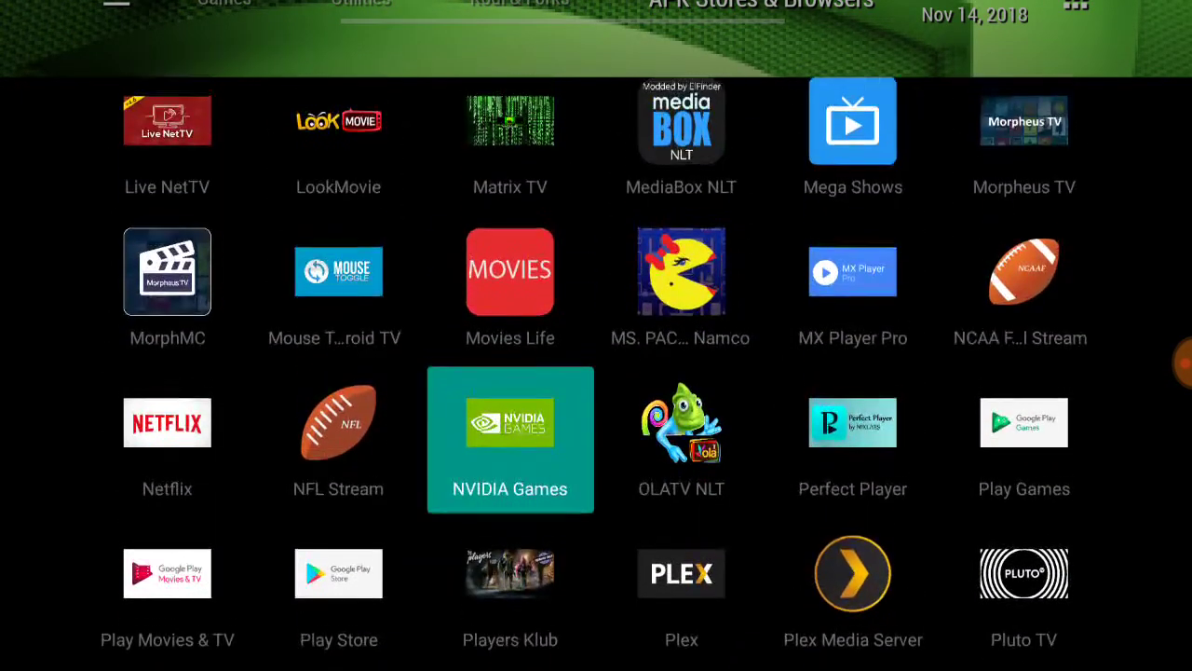
key(Up)
key(Up)
key(Up)
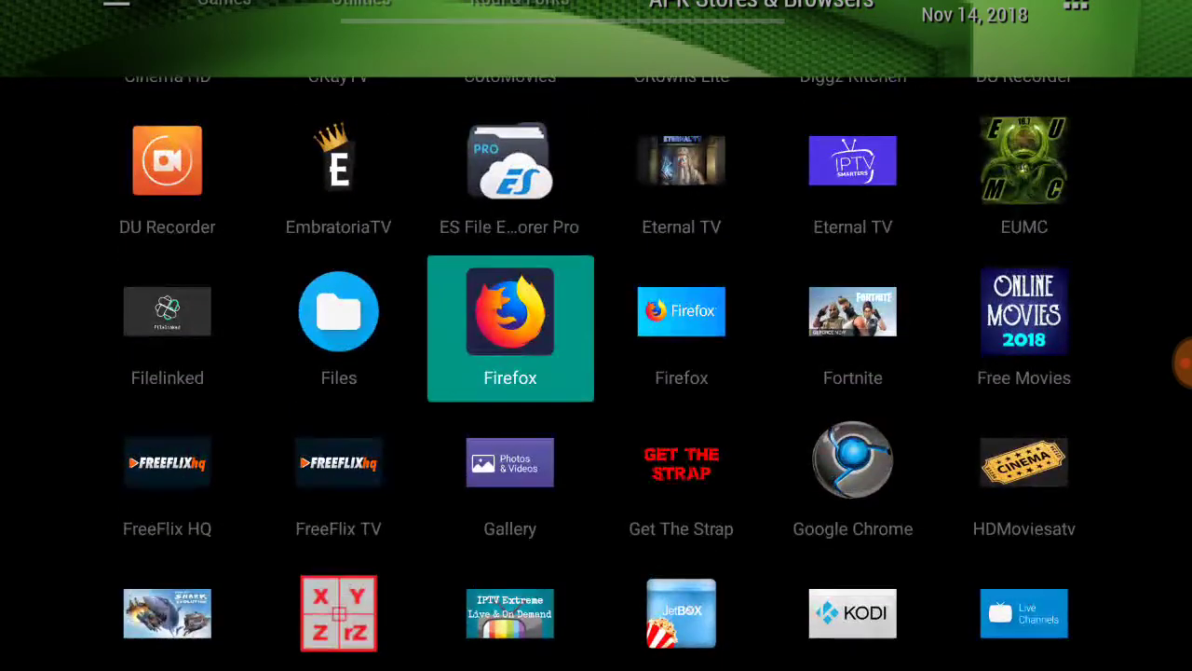
key(Up)
key(Up)
key(Up)
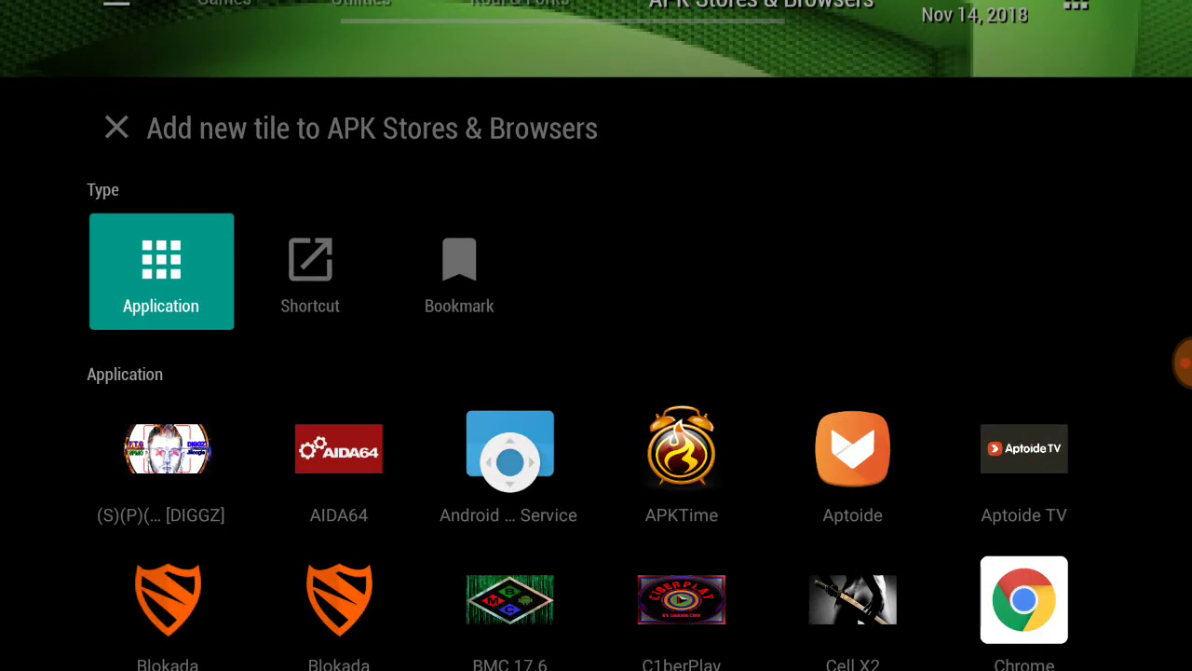
key(Down)
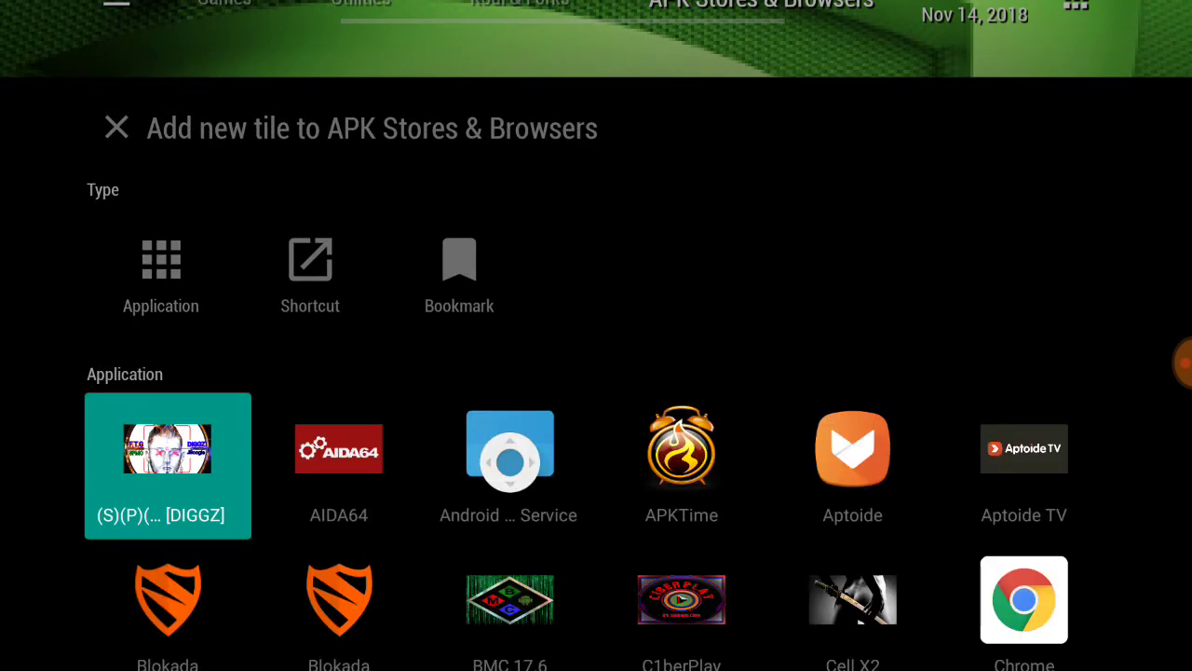
key(Escape)
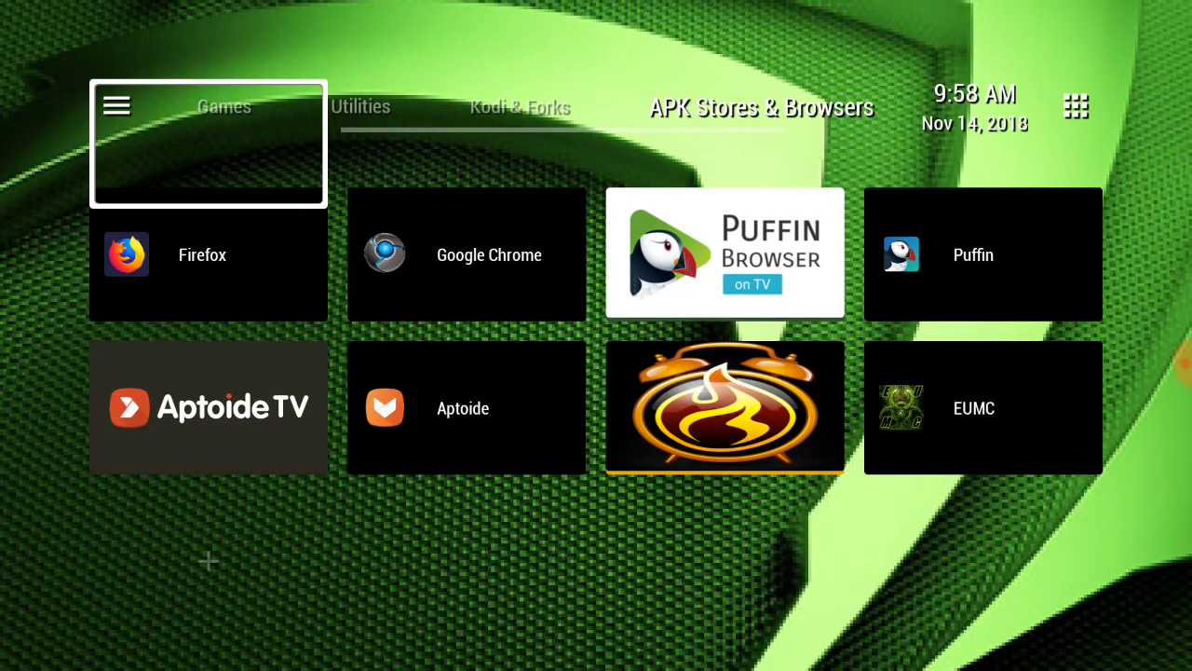
Browse the app tiles on TVLauncher's current page, including Puffin Browser on TV.
key(Up)
key(Up)
key(Right)
key(Right)
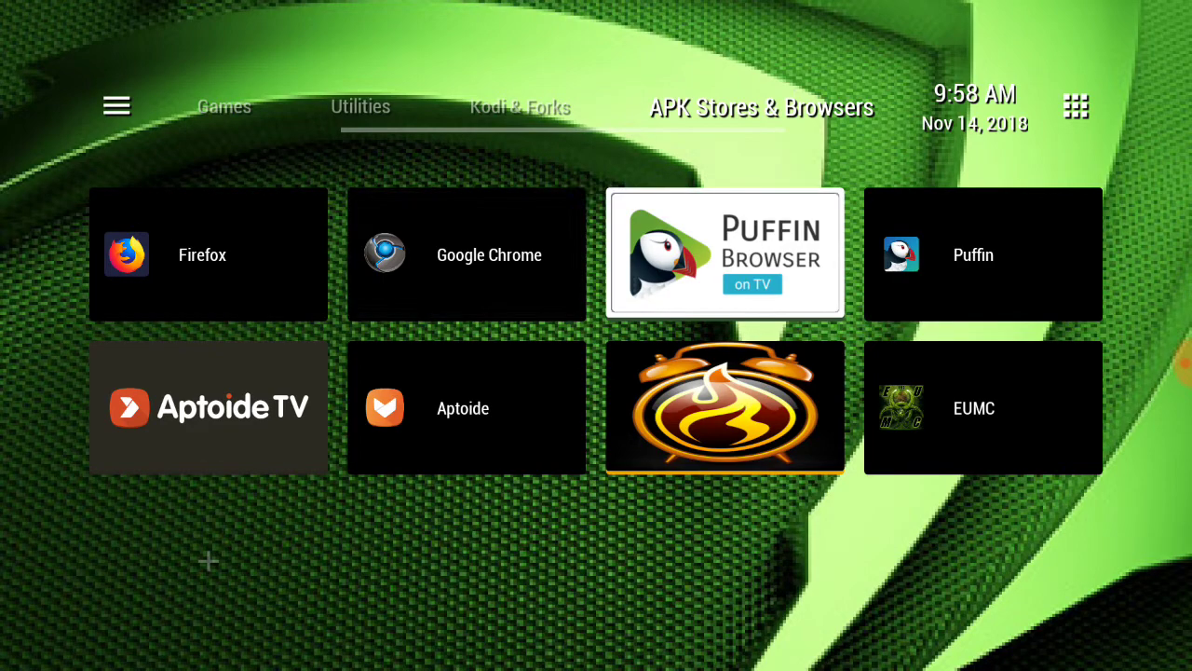
key(Left)
key(Up)
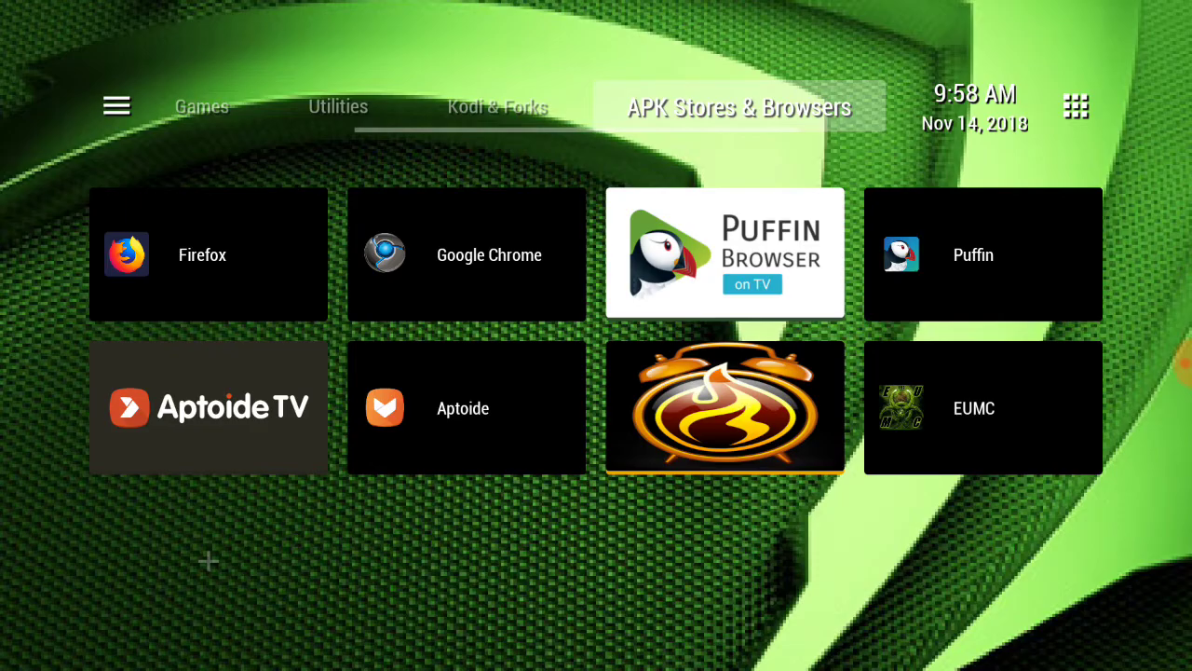
Exit TVLauncher to the stock home screen and open the Sideload Channel banner.
key(Escape)
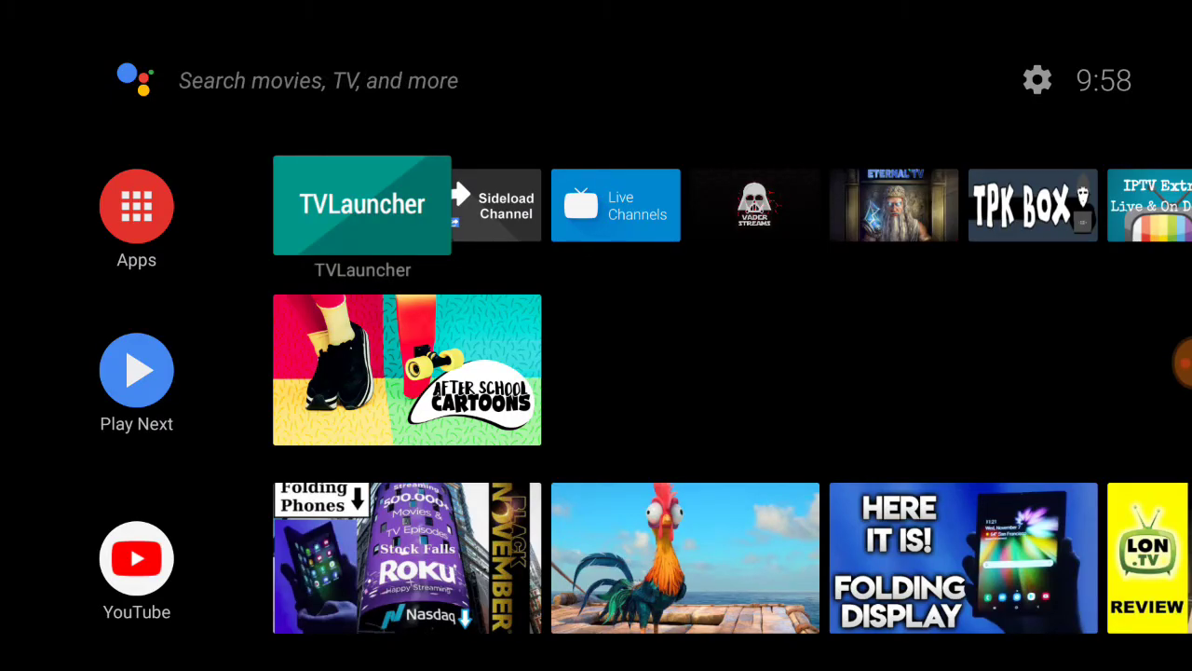
key(Right)
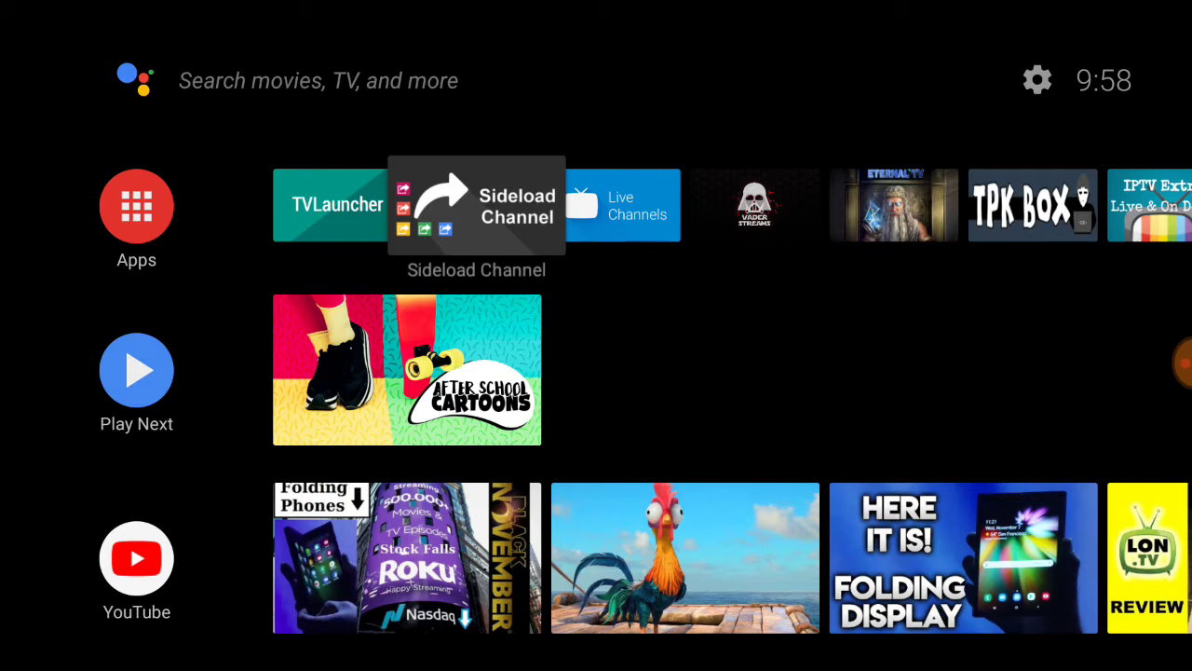
key(Return)
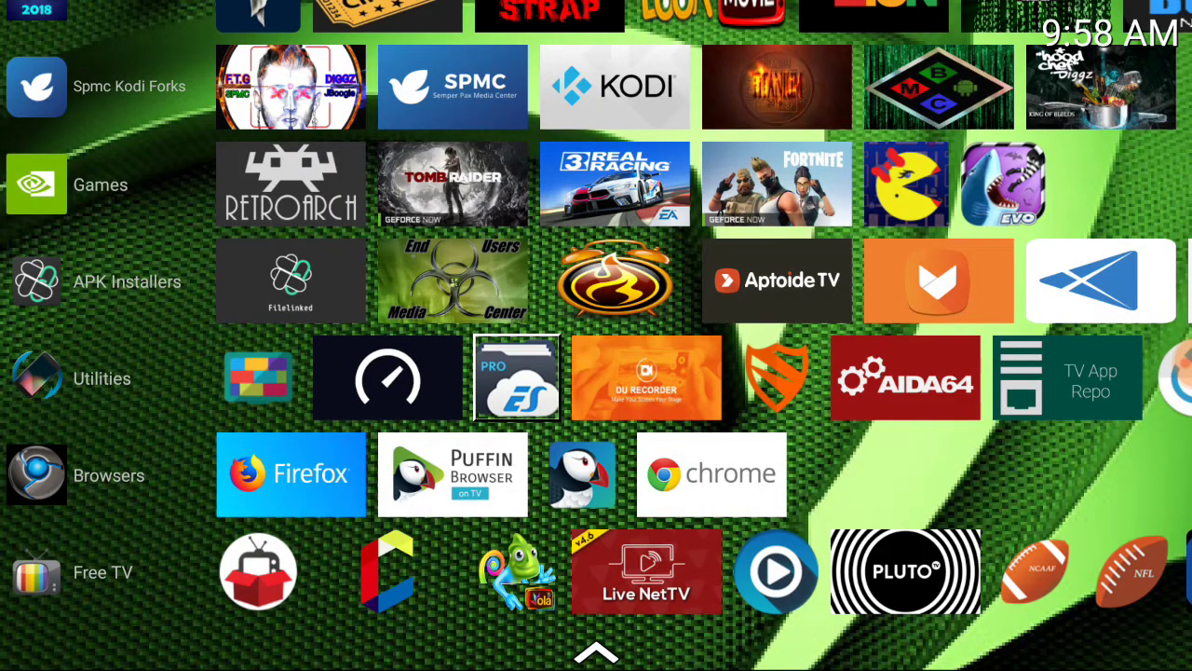
Browse the Sideload Channel app grid, from the top rows down to Live Channels and Free TV.
key(Down)
key(Up)
key(Up)
key(Up)
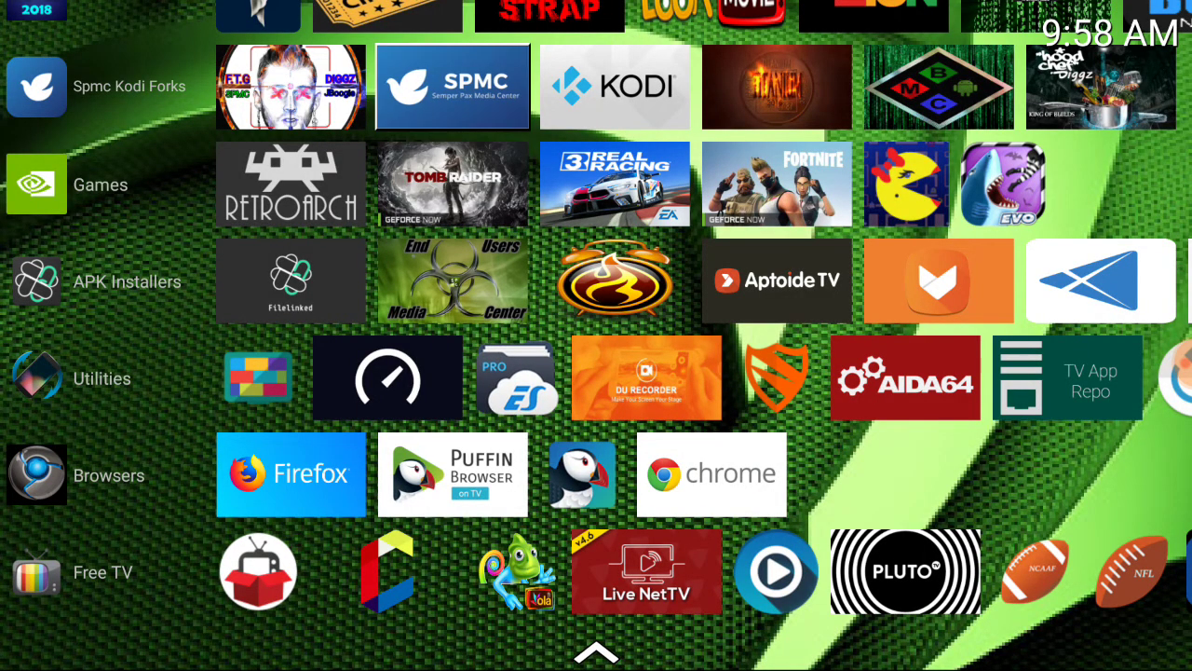
key(Down)
key(Down)
key(Down)
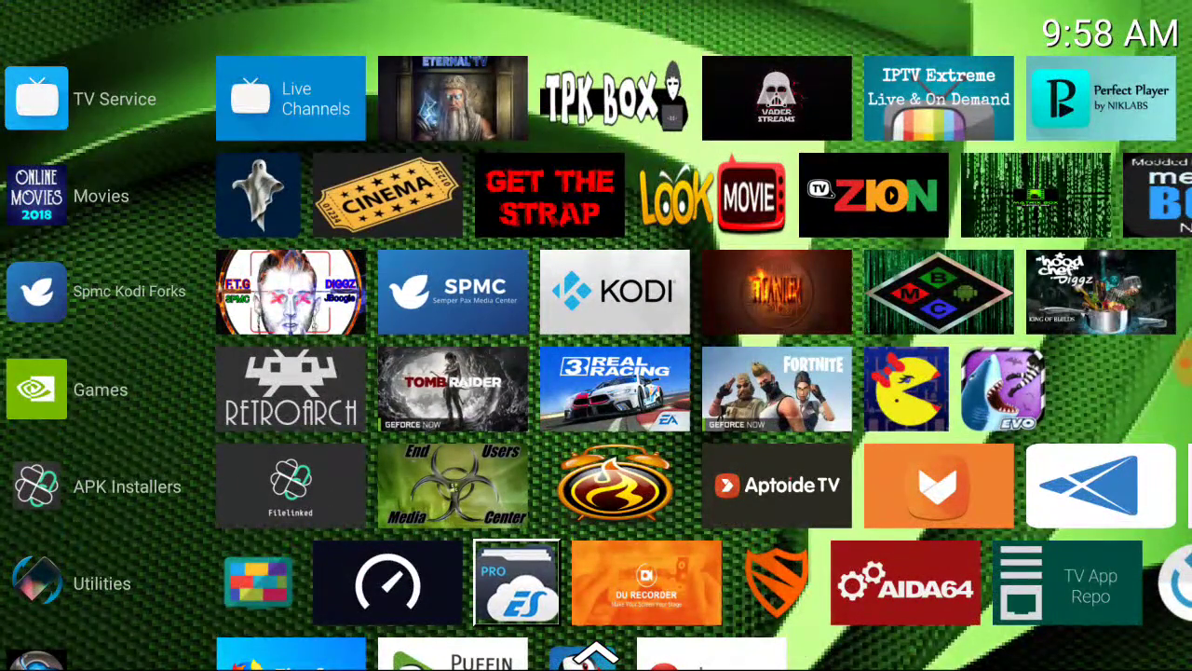
key(Up)
key(Up)
key(Up)
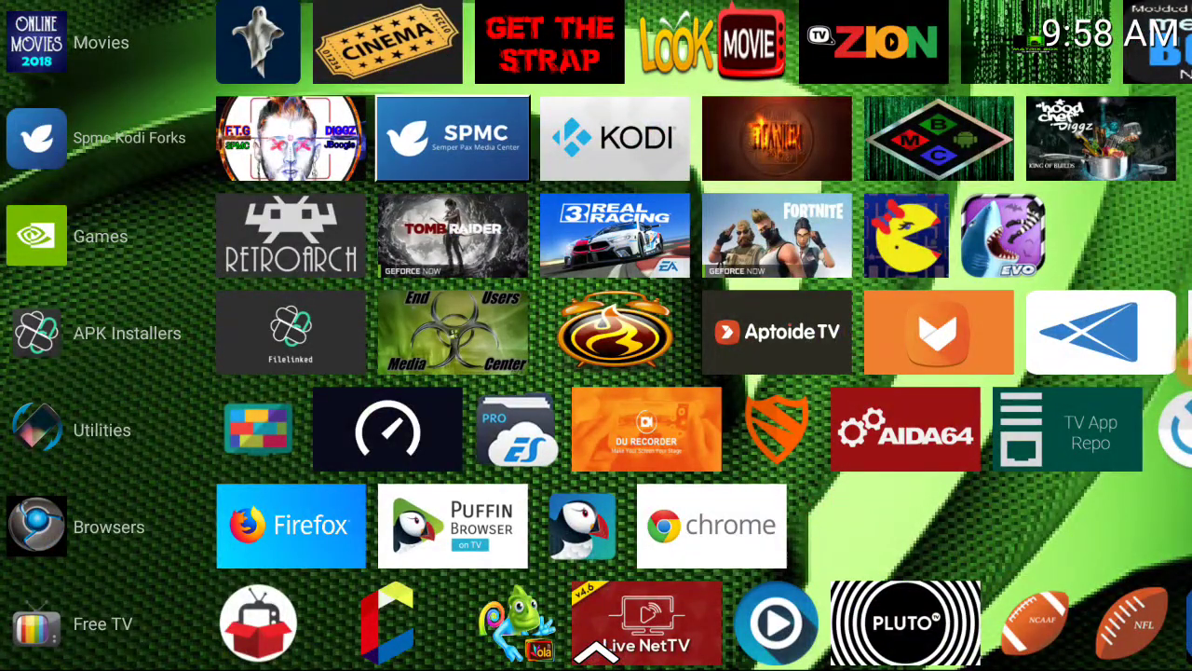
key(Down)
key(Down)
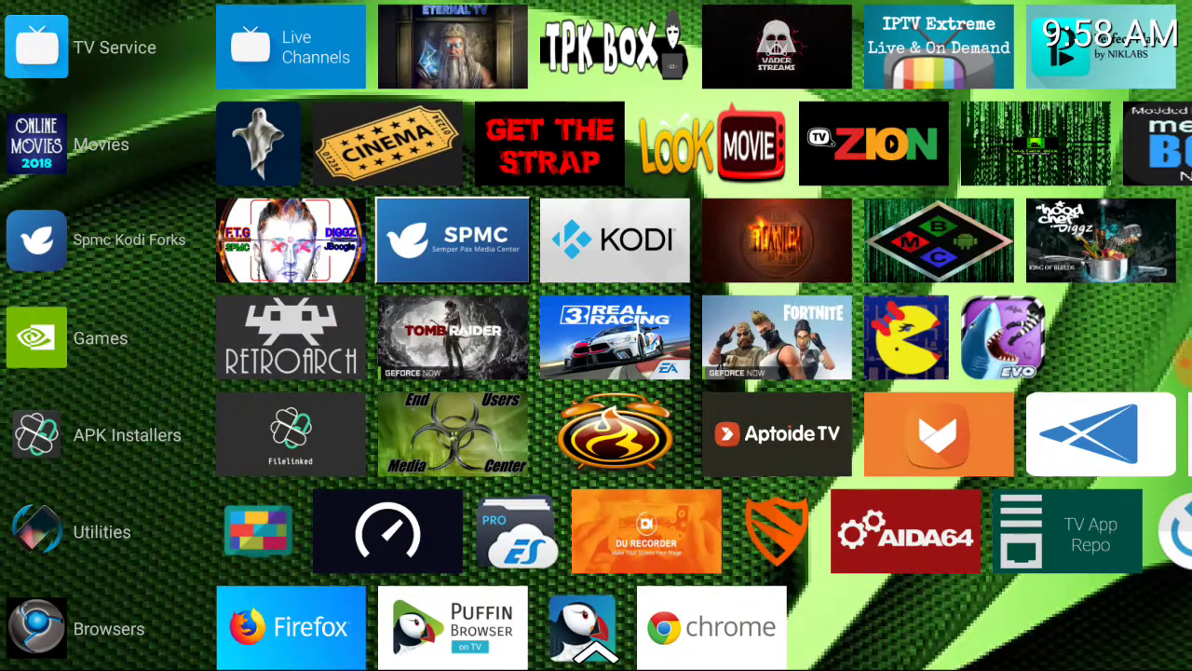
key(Up)
key(Left)
key(Up)
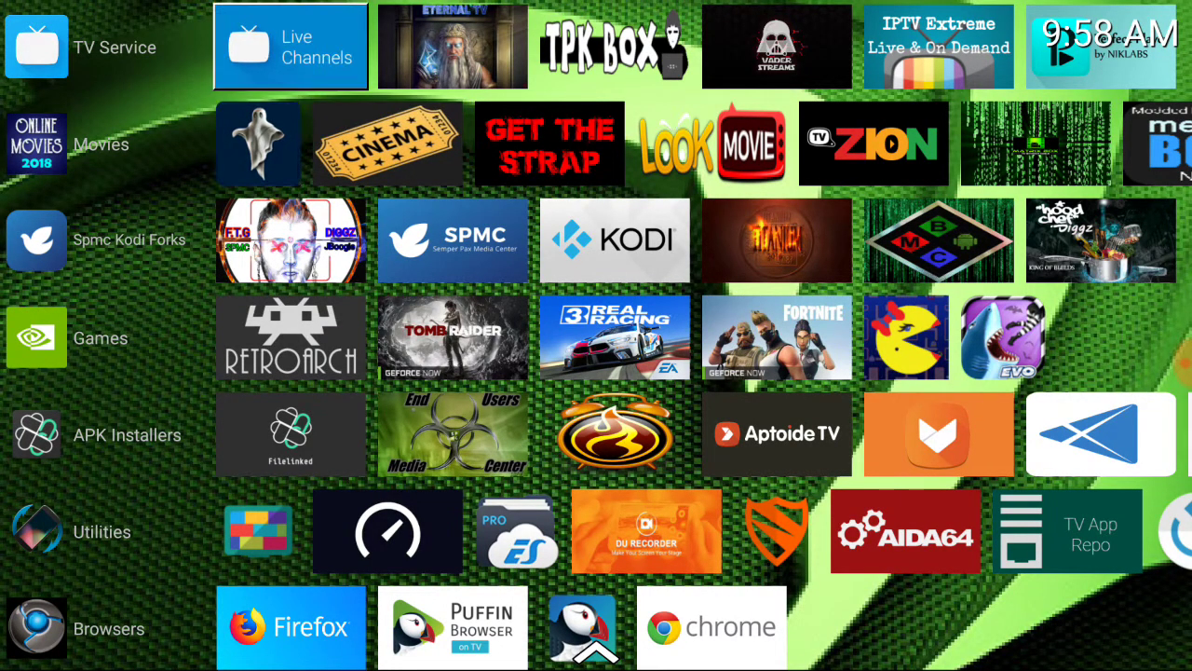
key(Down)
key(Down)
key(Down)
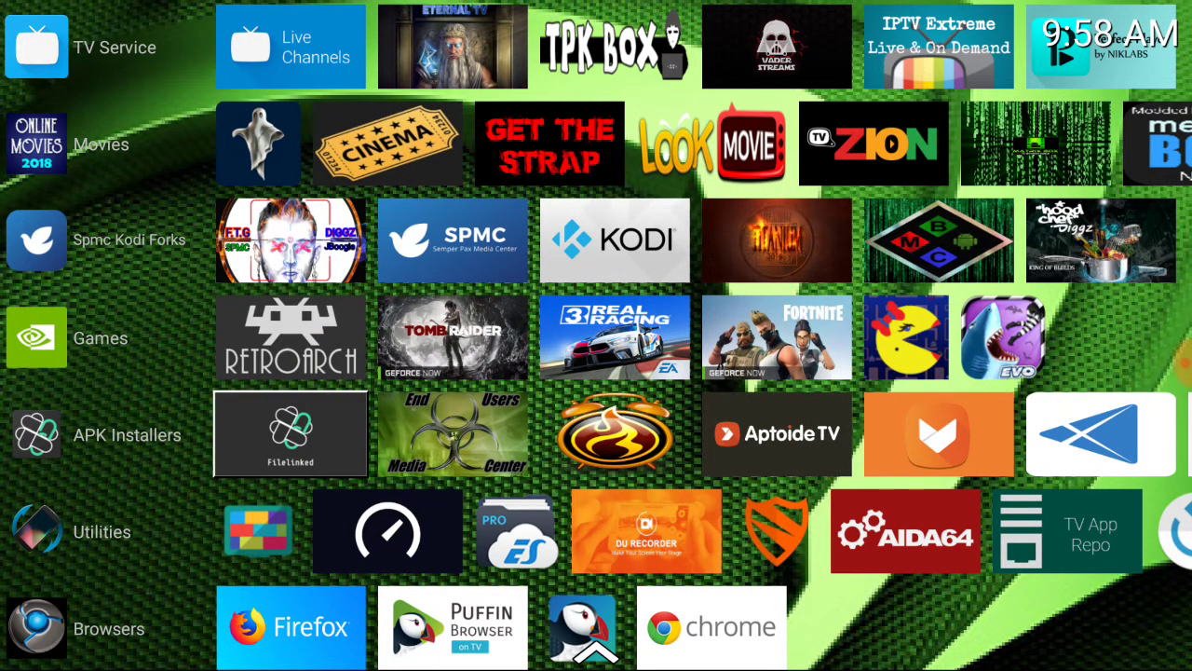
key(Up)
key(Up)
key(Up)
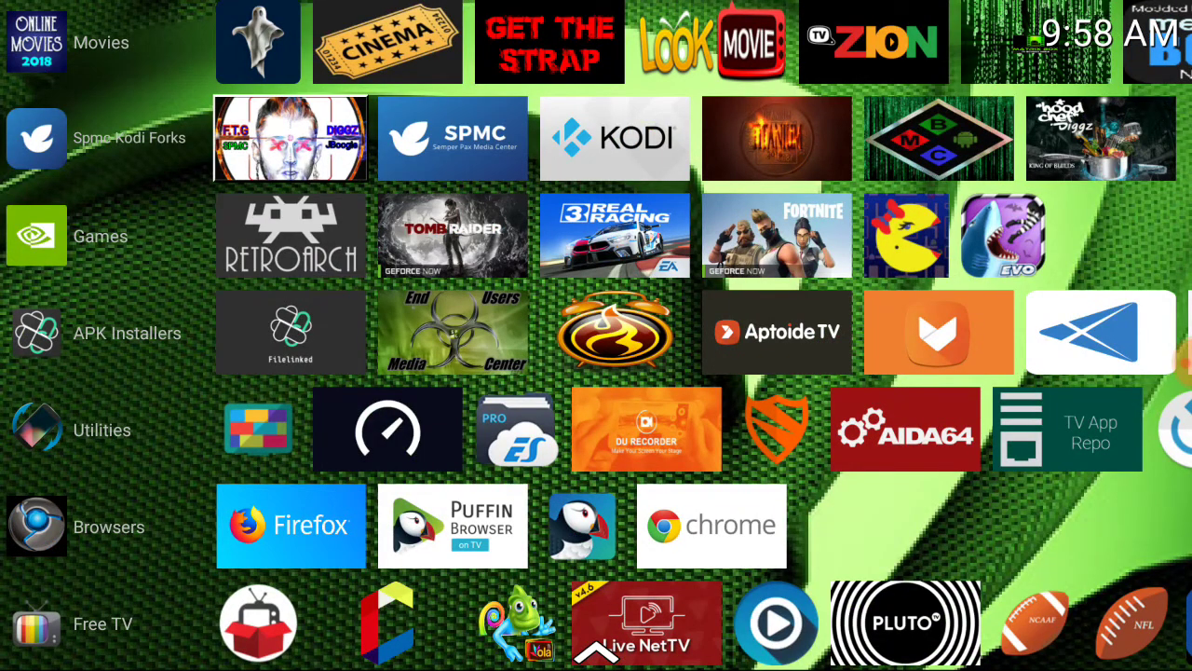
Navigate down to the Utilities row and launch TVLauncher.
key(Up)
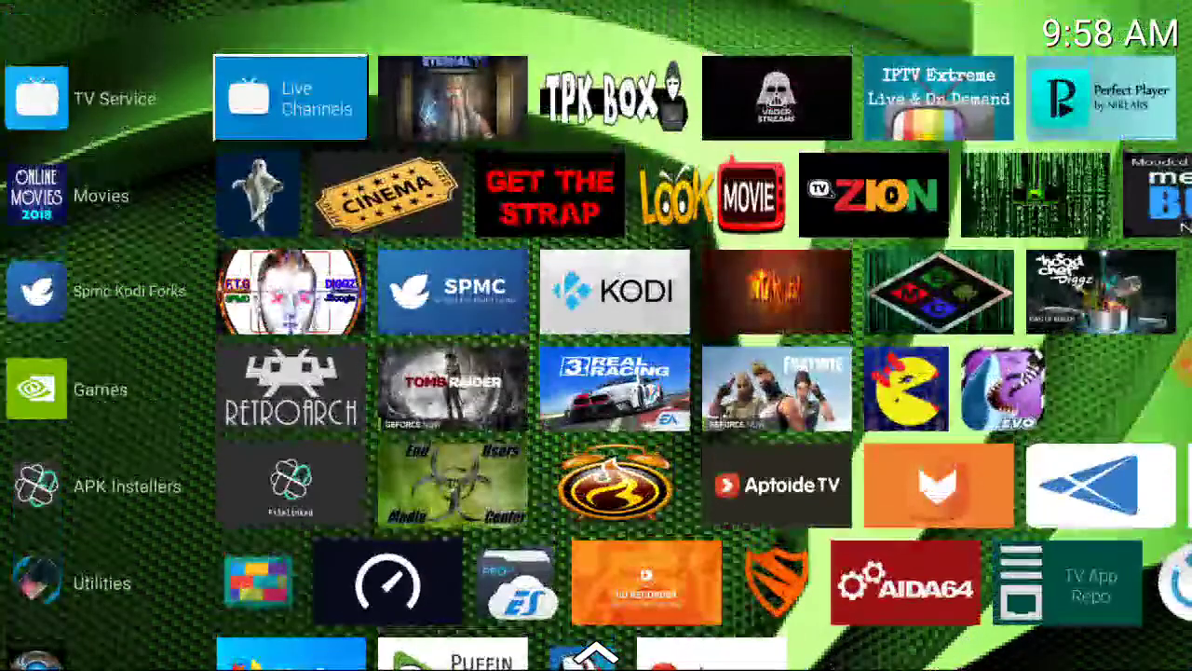
key(Right)
key(Right)
key(Right)
key(Right)
key(Down)
key(Down)
key(Down)
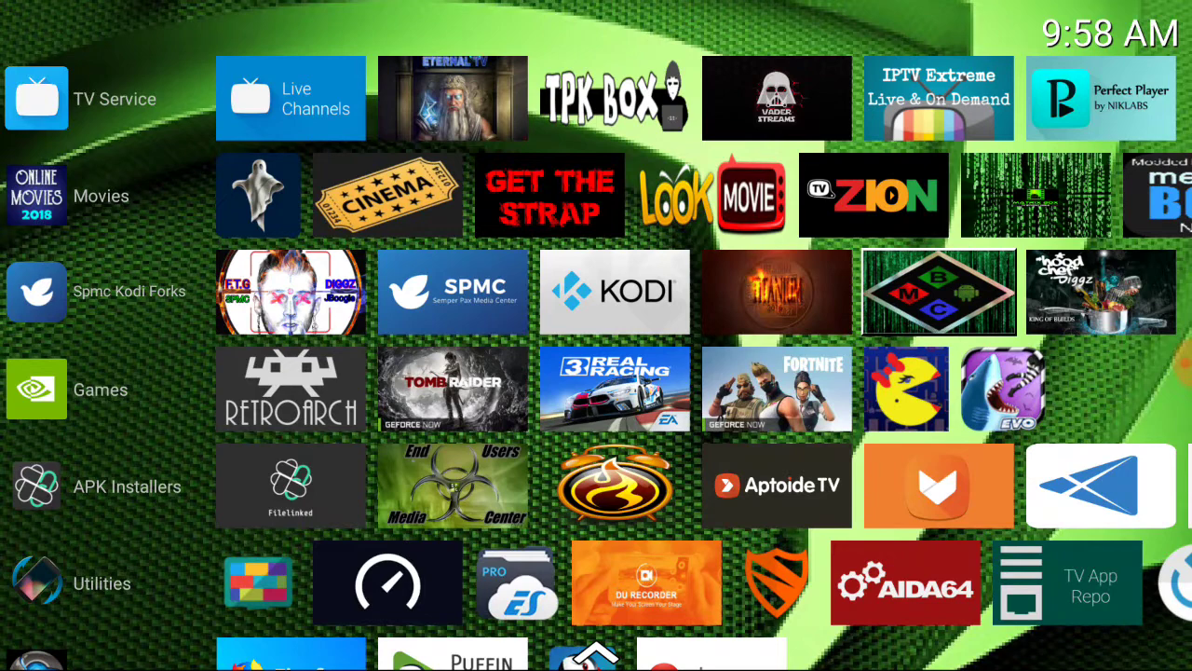
key(Left)
key(Left)
key(Left)
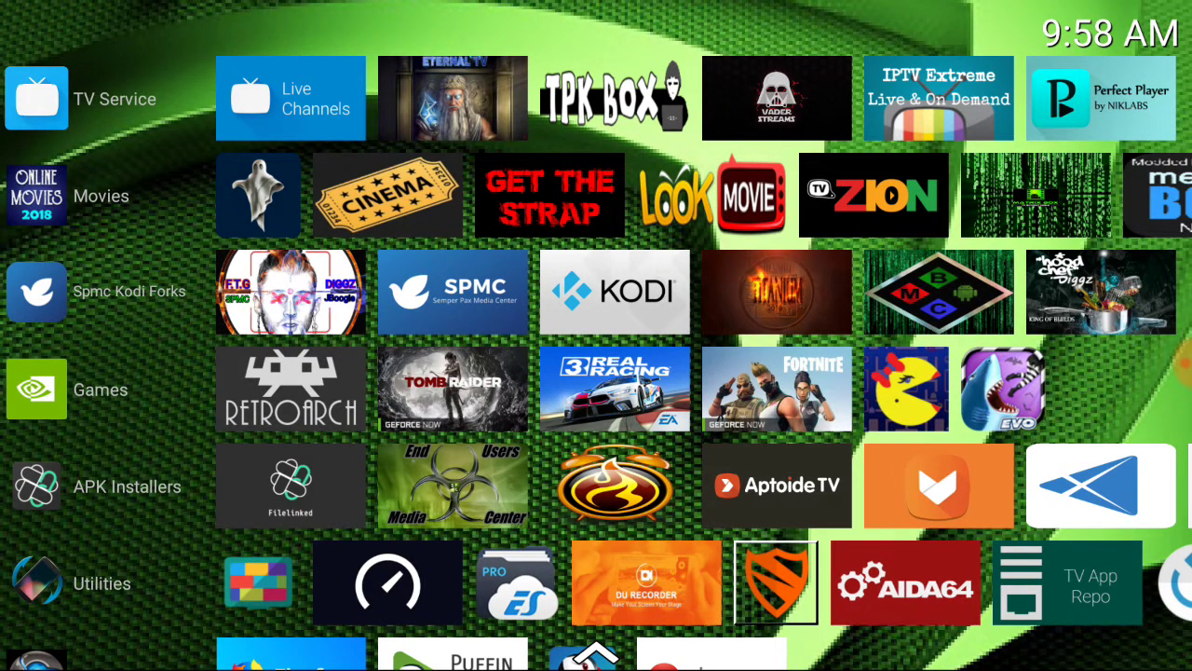
key(Left)
key(Left)
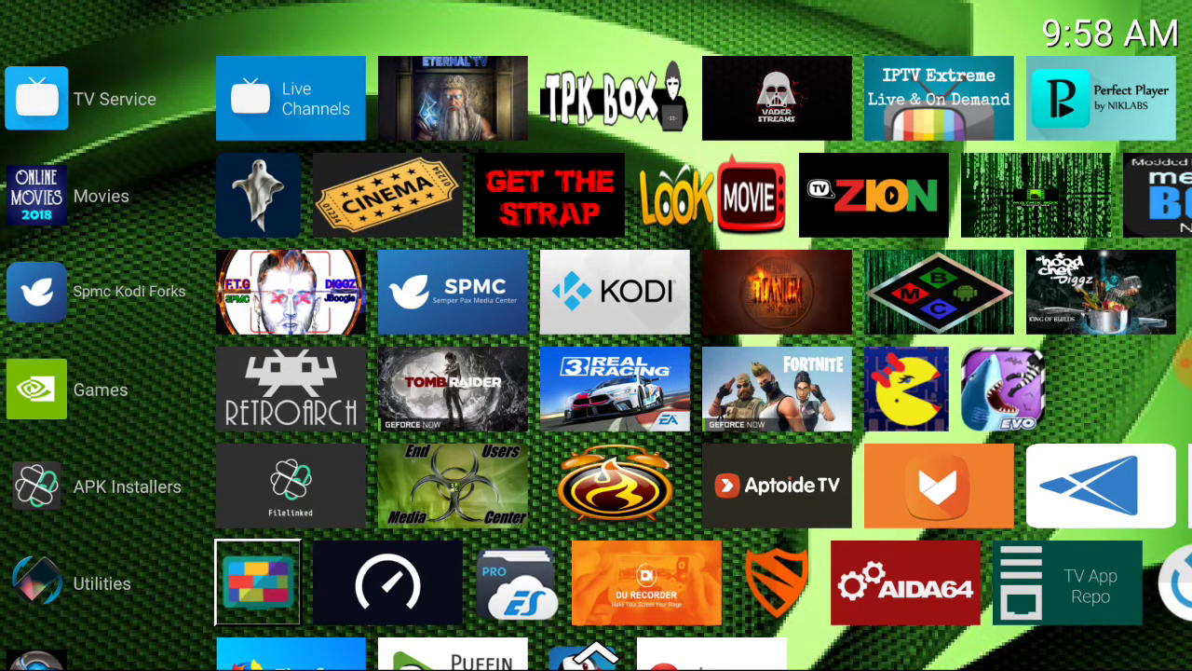
key(Return)
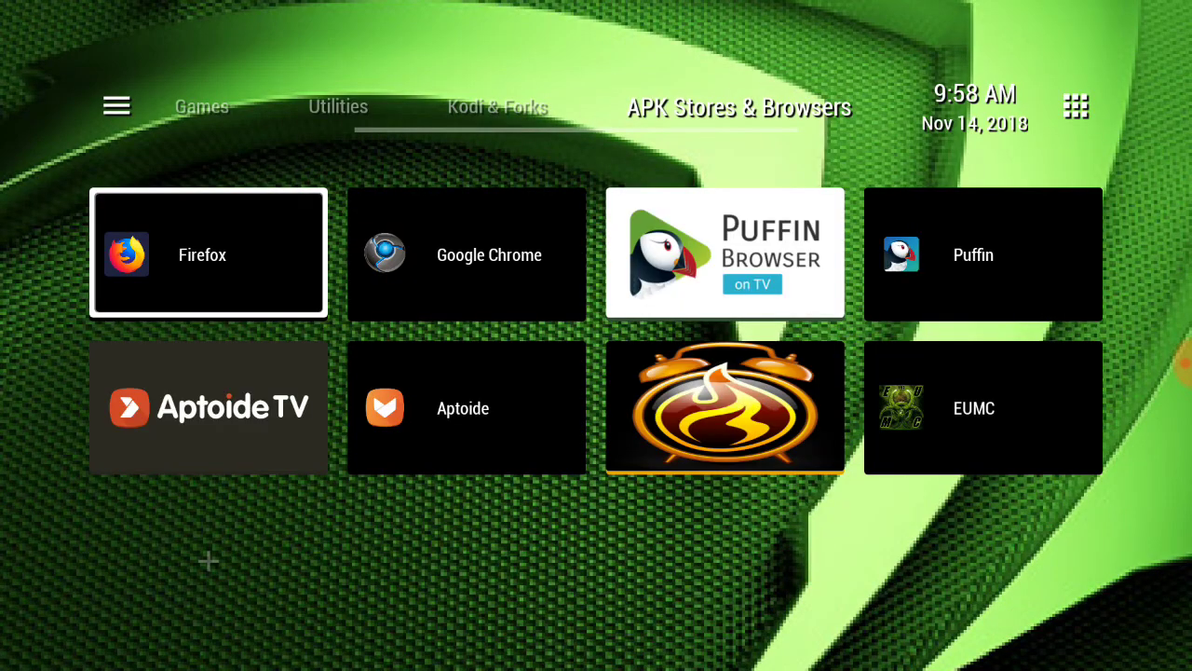
Step through TVLauncher's Kodi & Forks, Utilities, Games and movie app categories.
key(Up)
key(Left)
key(Down)
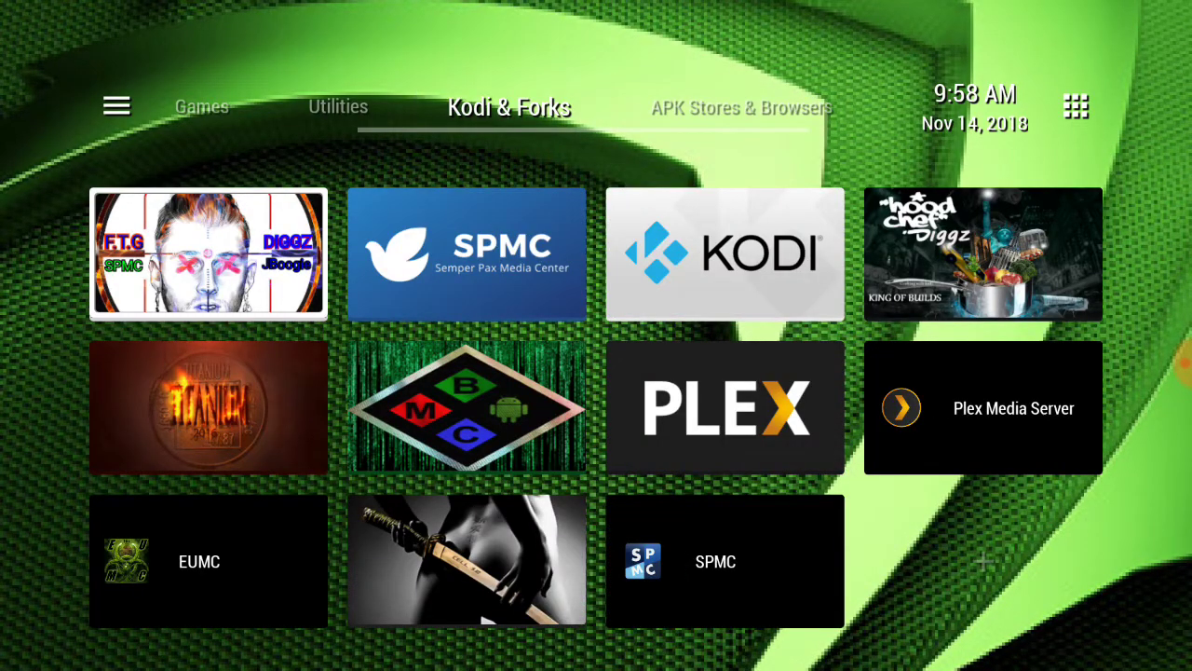
key(Left)
key(Left)
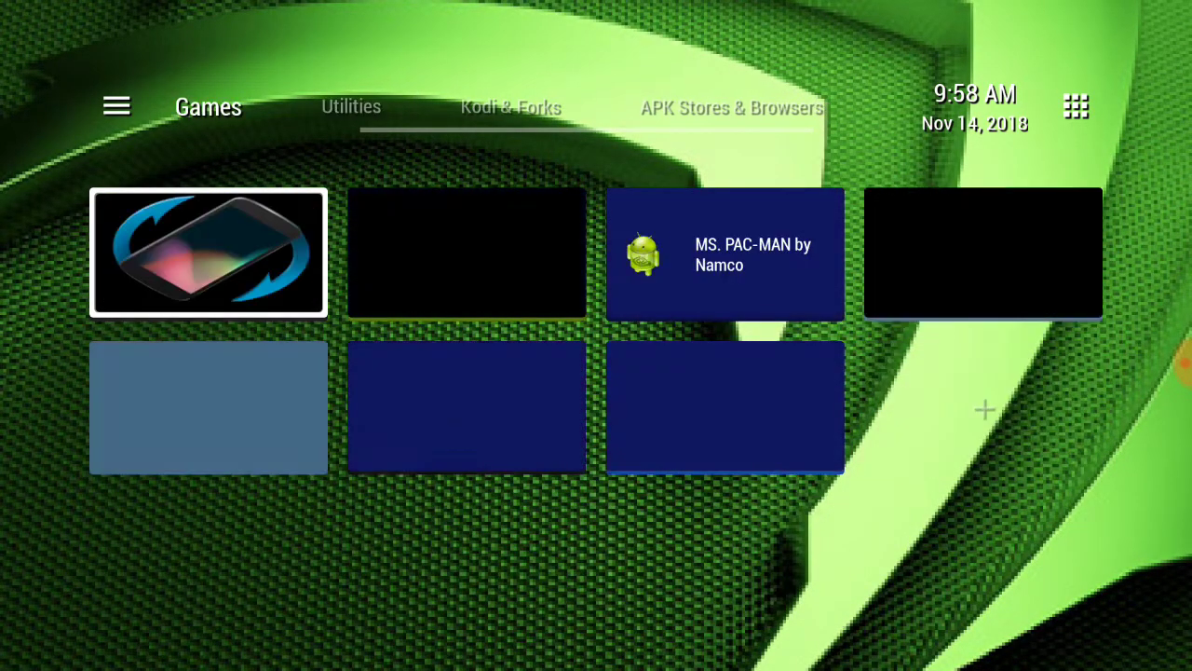
key(Left)
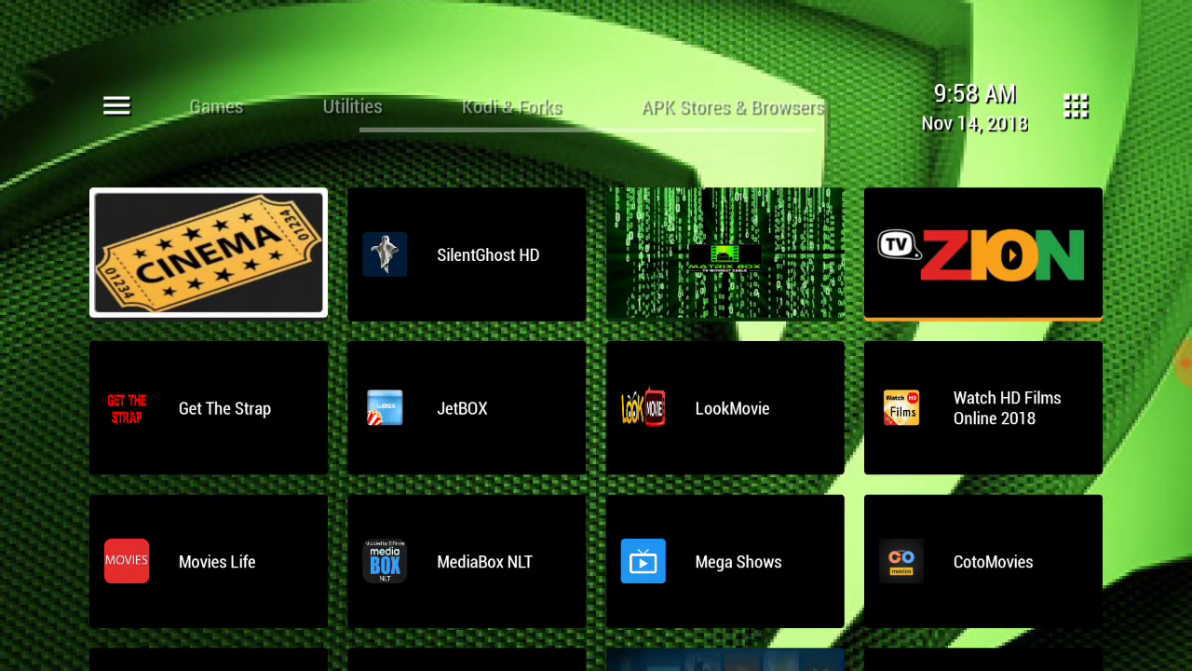
key(Left)
Page back through APK Stores & Browsers to the live TV apps category and its V-SaT banner.
key(Right)
key(Right)
key(Right)
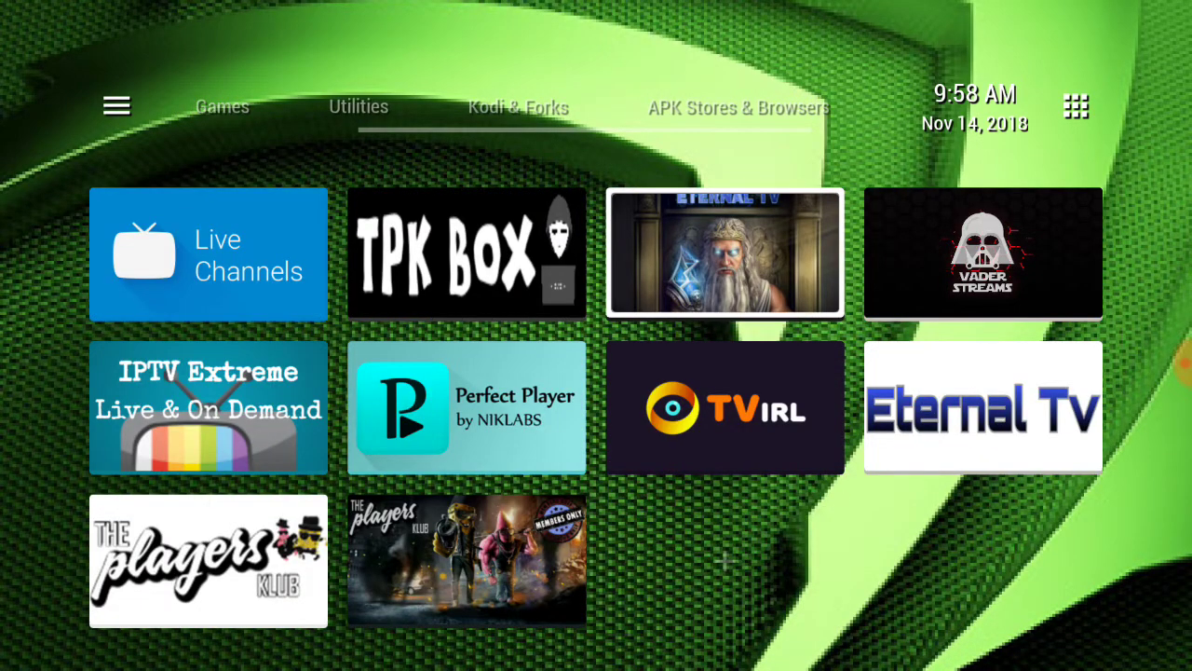
key(Right)
key(Right)
key(Right)
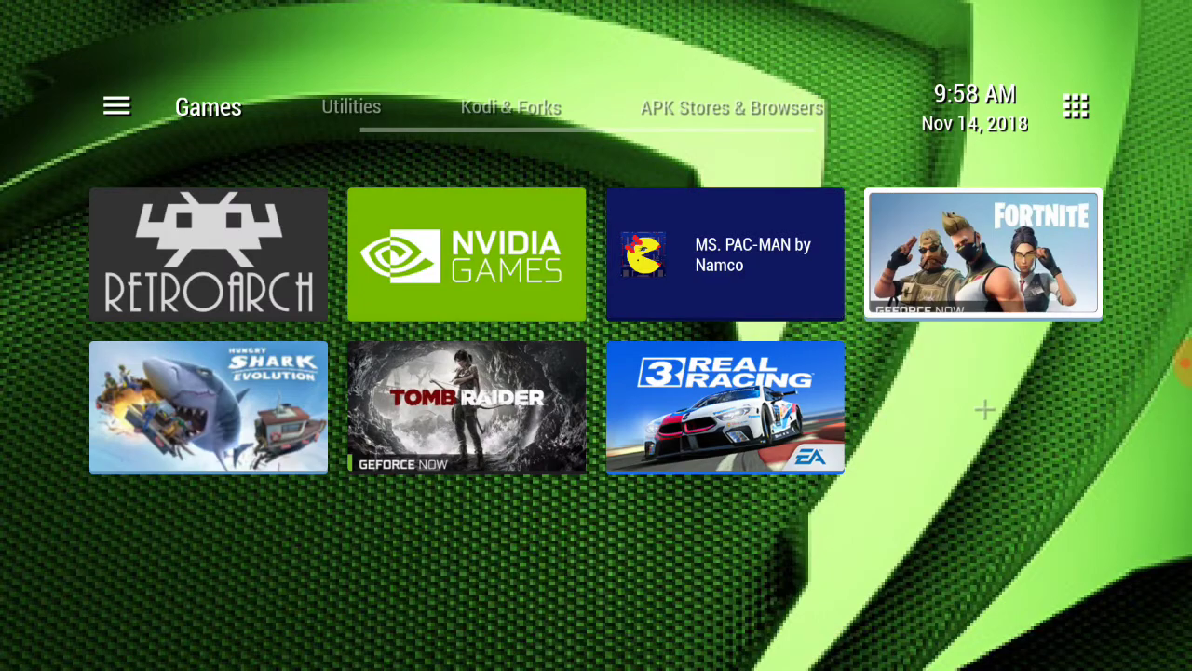
key(Right)
key(Right)
key(Right)
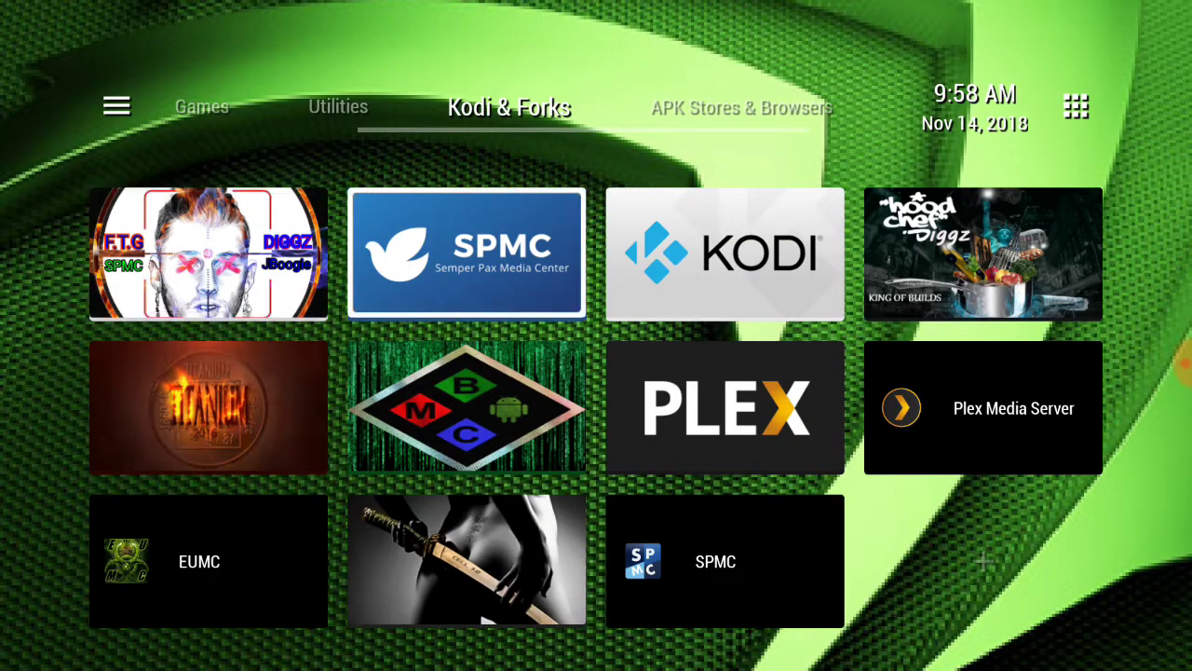
key(Down)
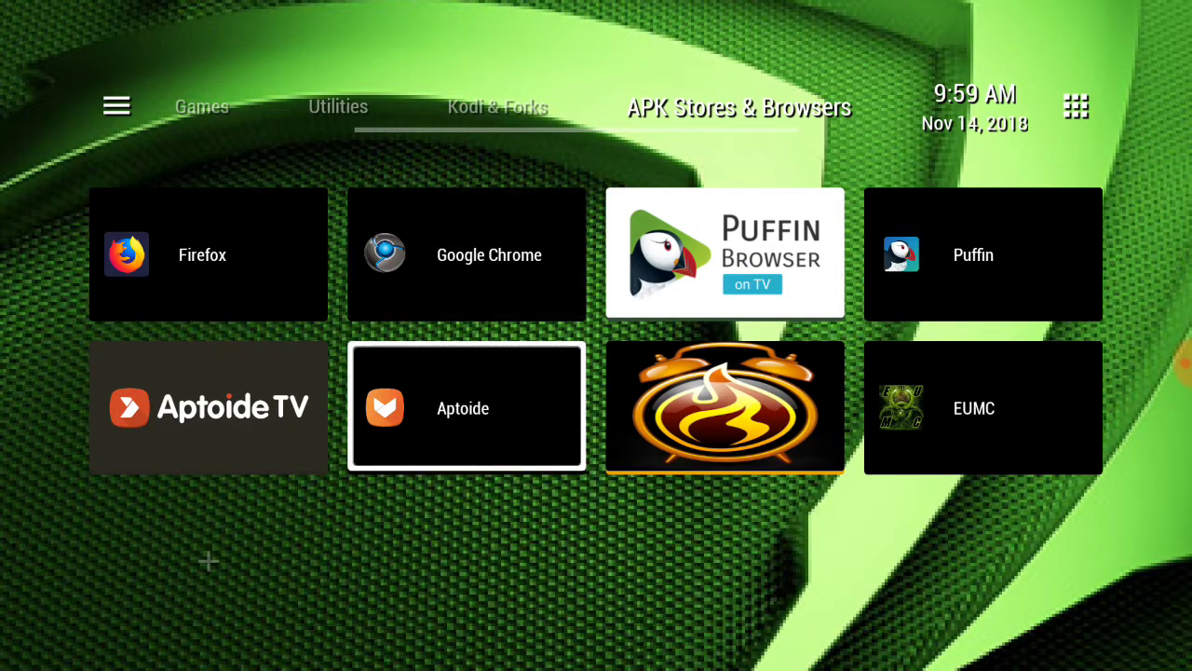
key(Up)
key(Right)
key(Right)
key(Right)
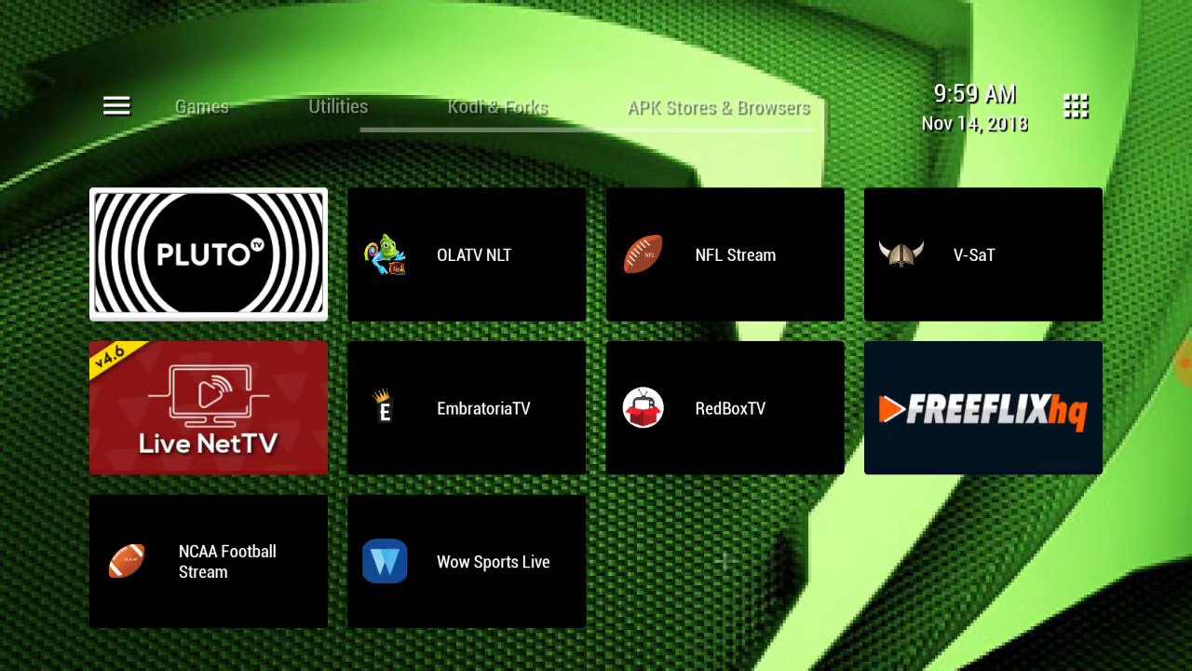
key(Right)
key(Right)
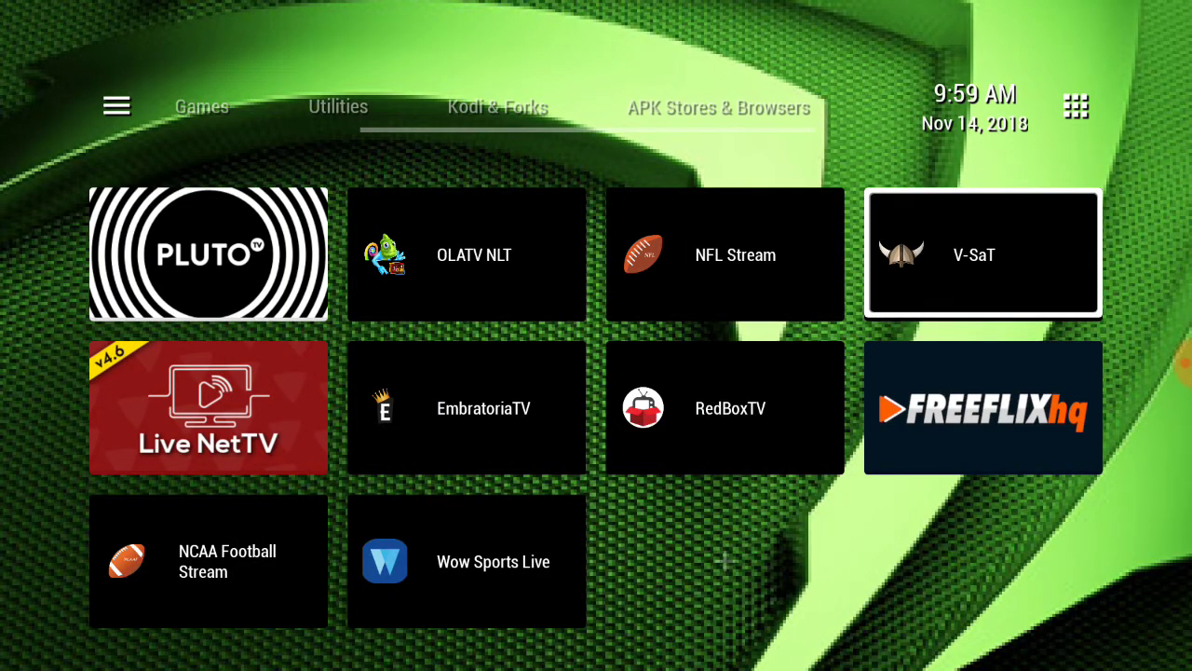
key(Home)
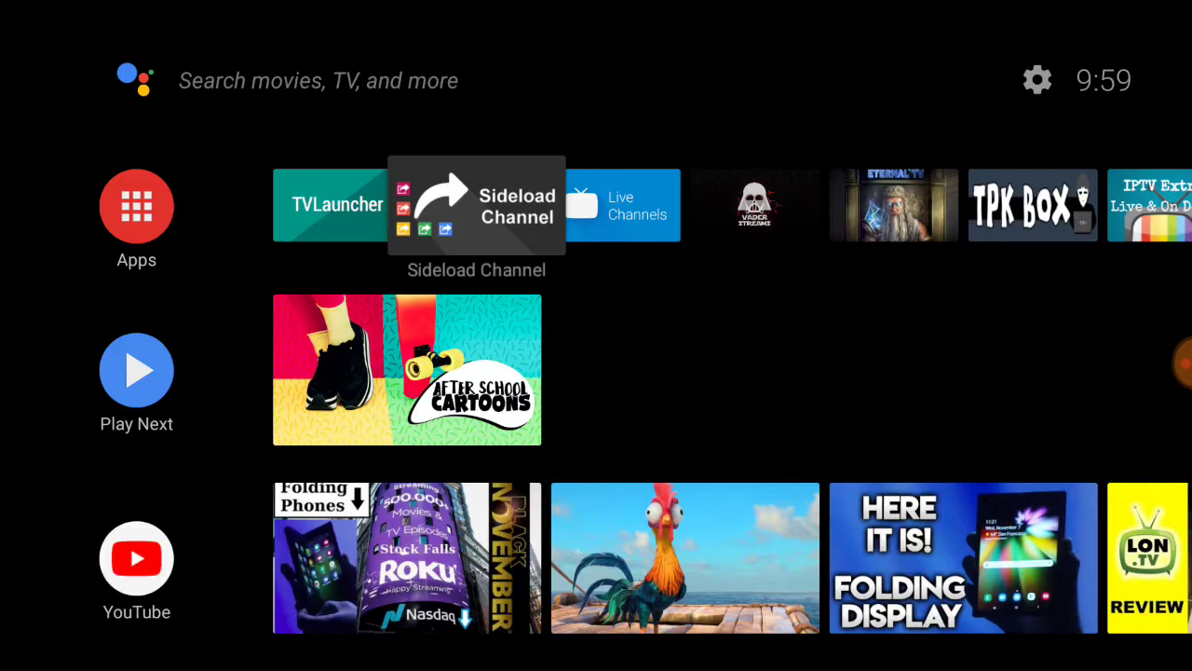
key(Right)
key(Right)
key(Right)
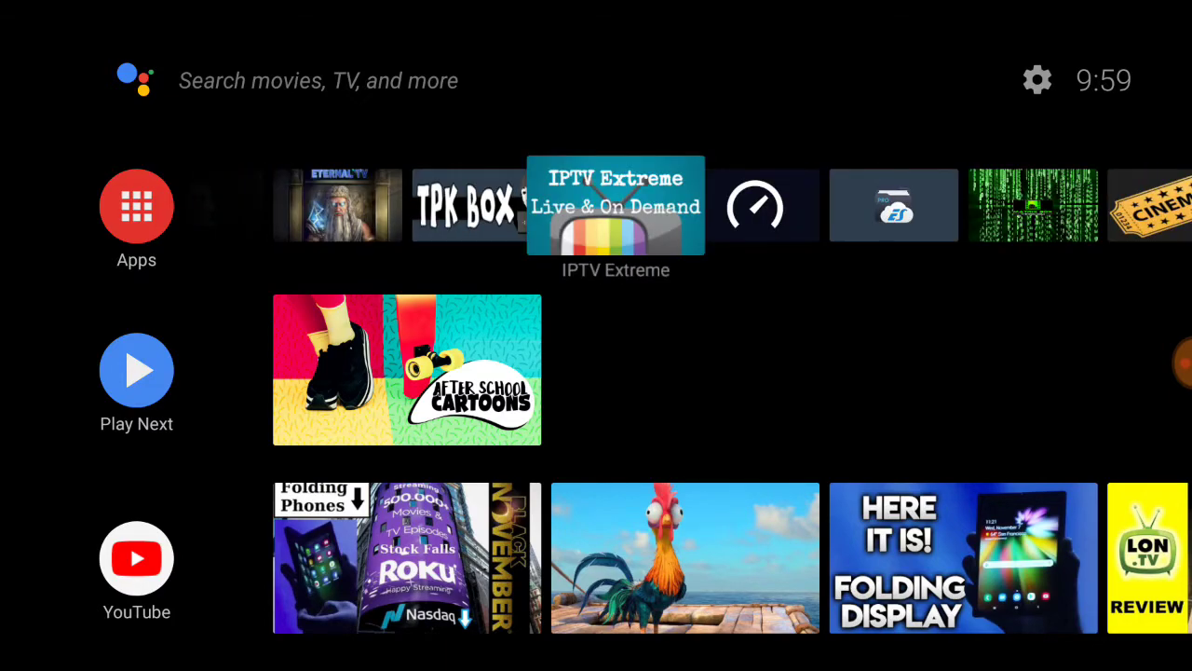
key(Up)
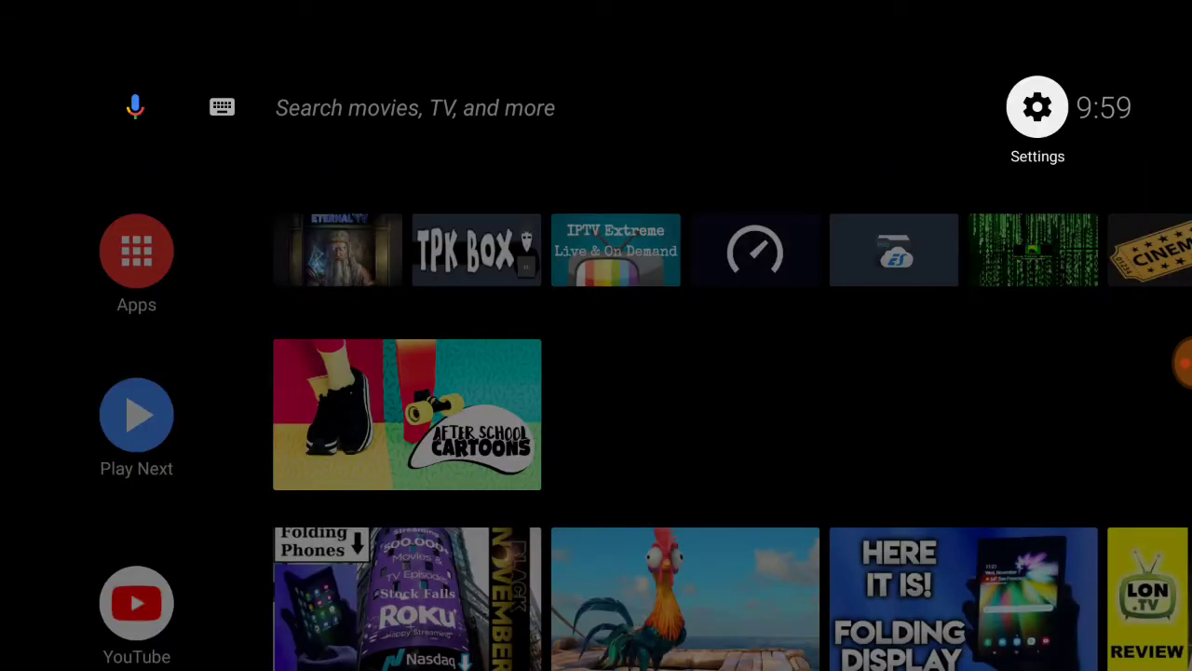
key(Return)
key(Down)
key(Down)
key(Down)
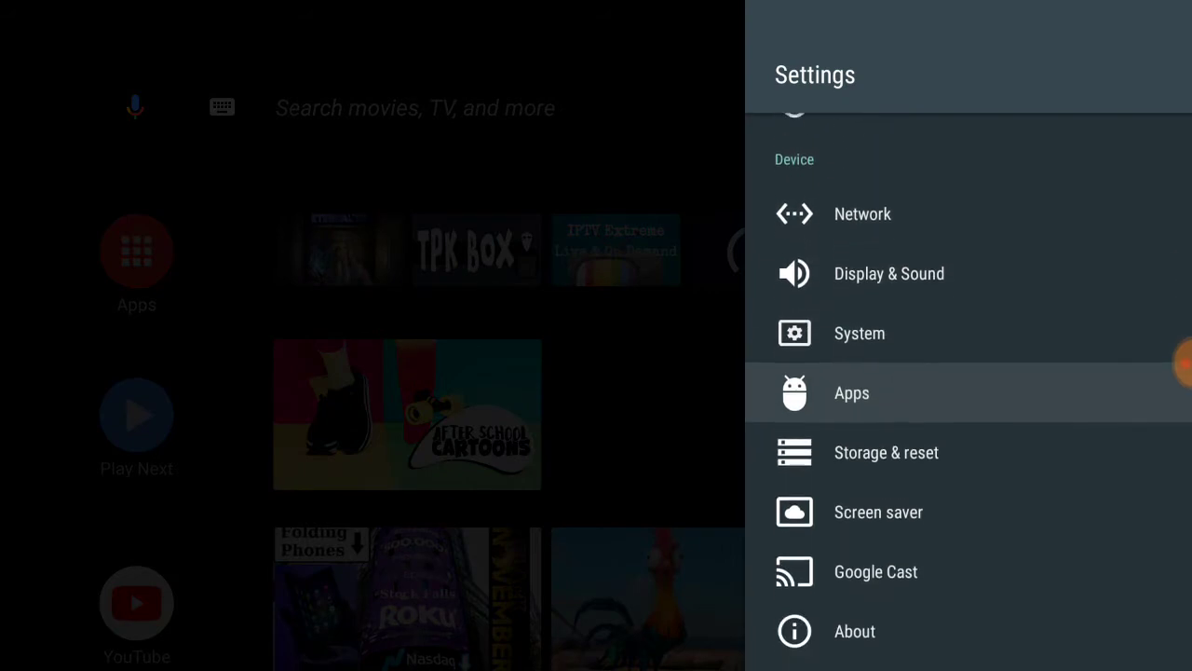
key(Return)
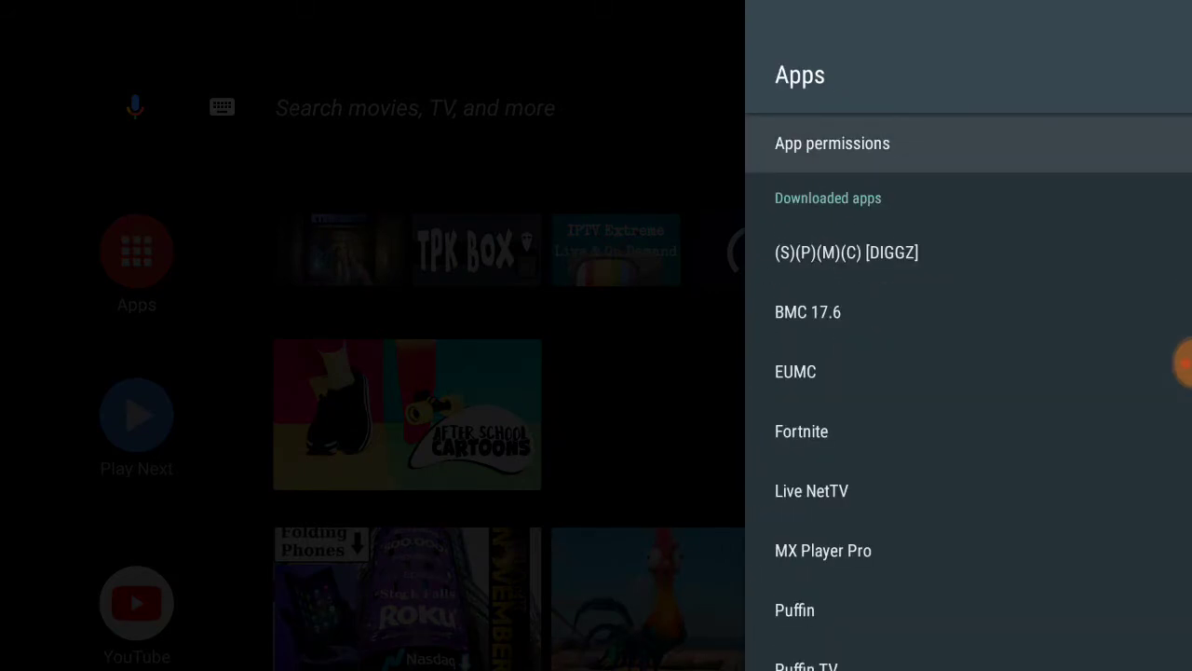
key(Down)
key(Down)
key(Down)
key(Down)
key(Down)
key(Down)
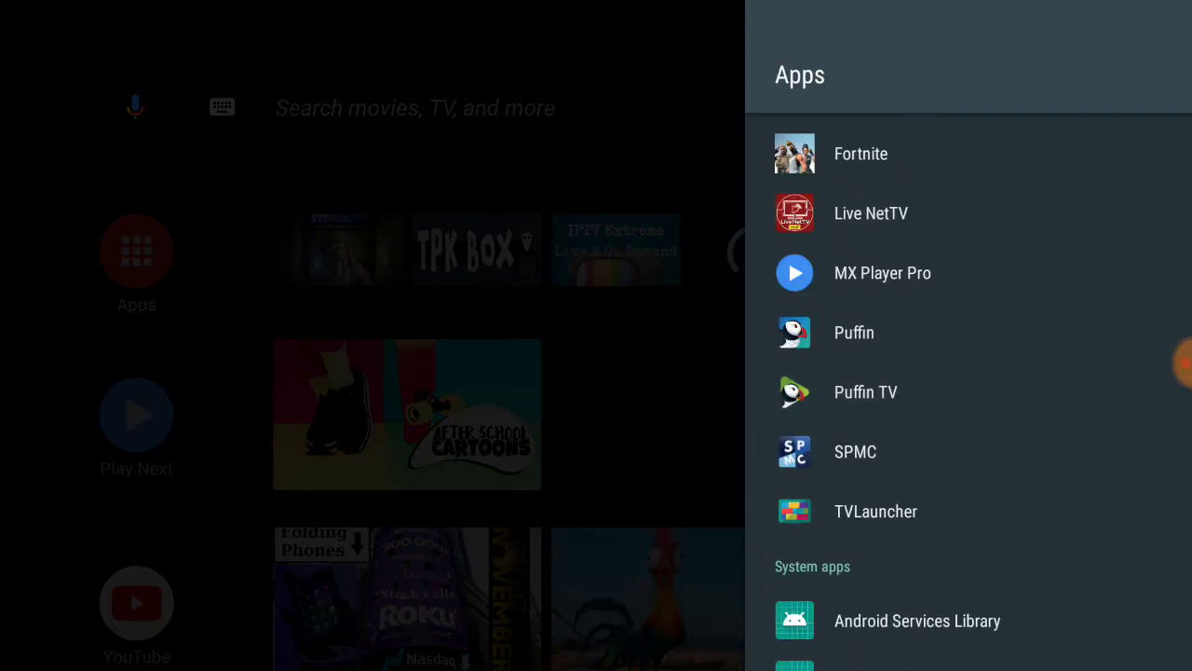
key(Down)
key(Down)
key(Down)
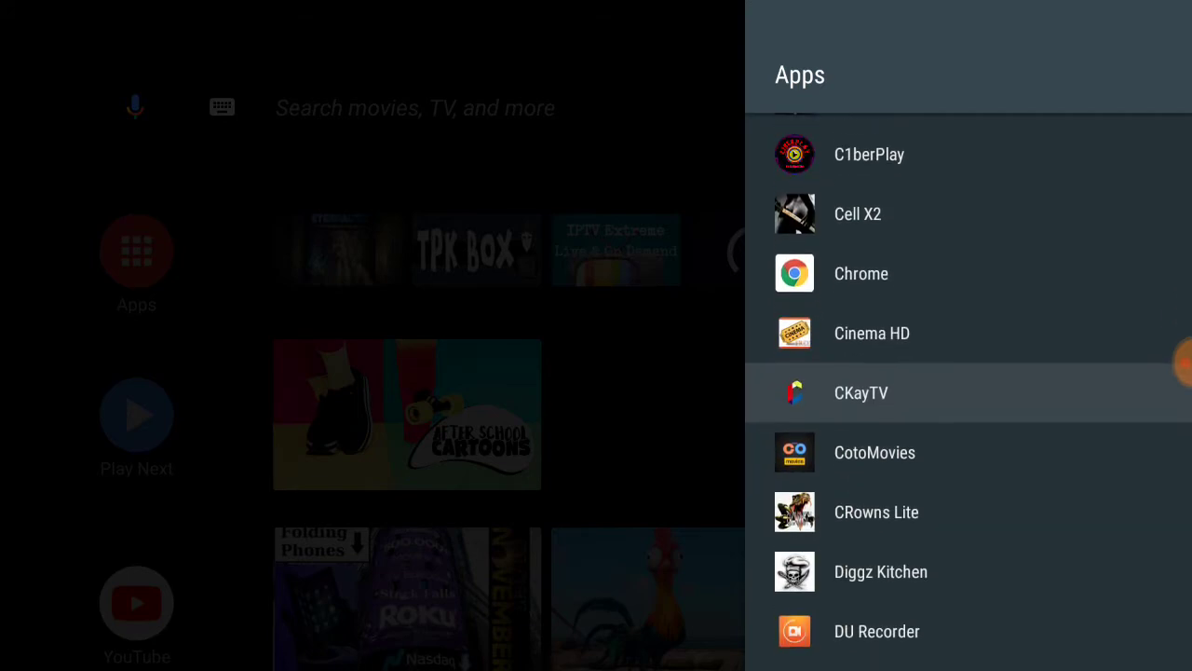
key(Down)
key(Down)
key(Down)
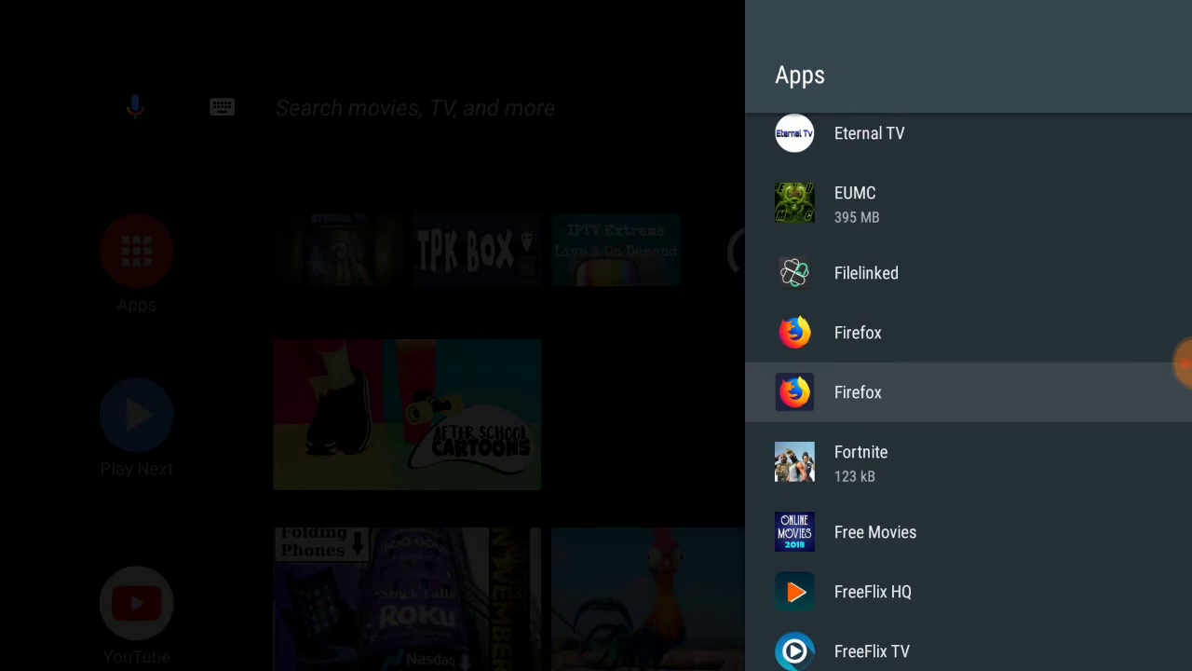
key(Return)
key(Escape)
key(Escape)
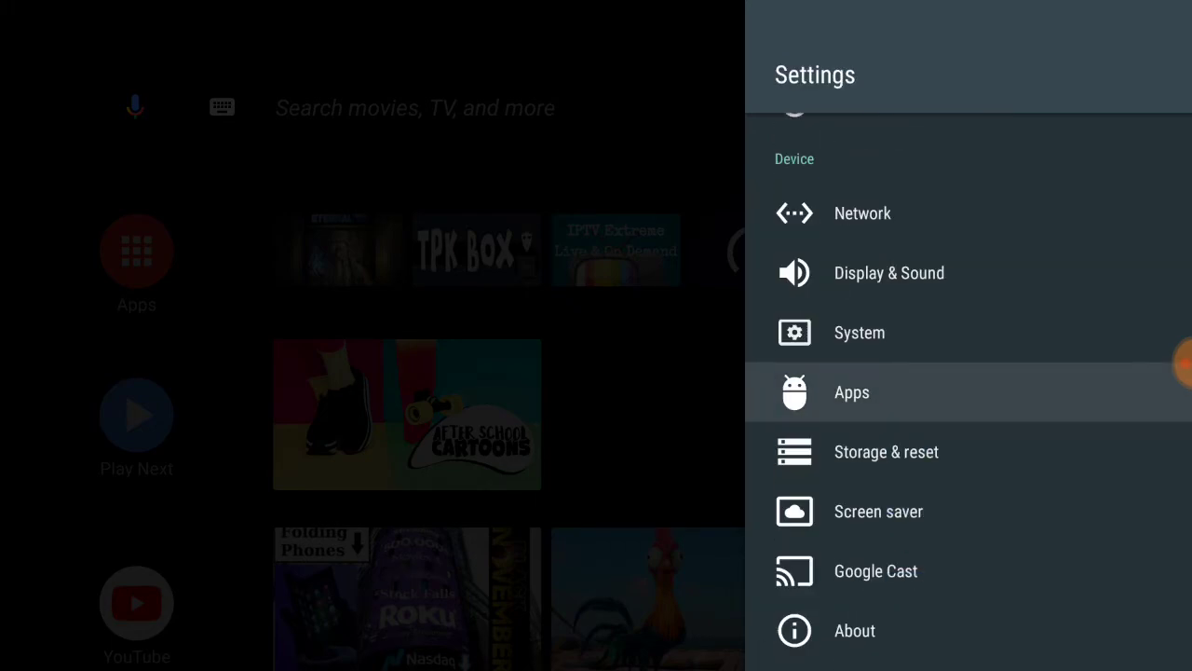
key(Escape)
key(Down)
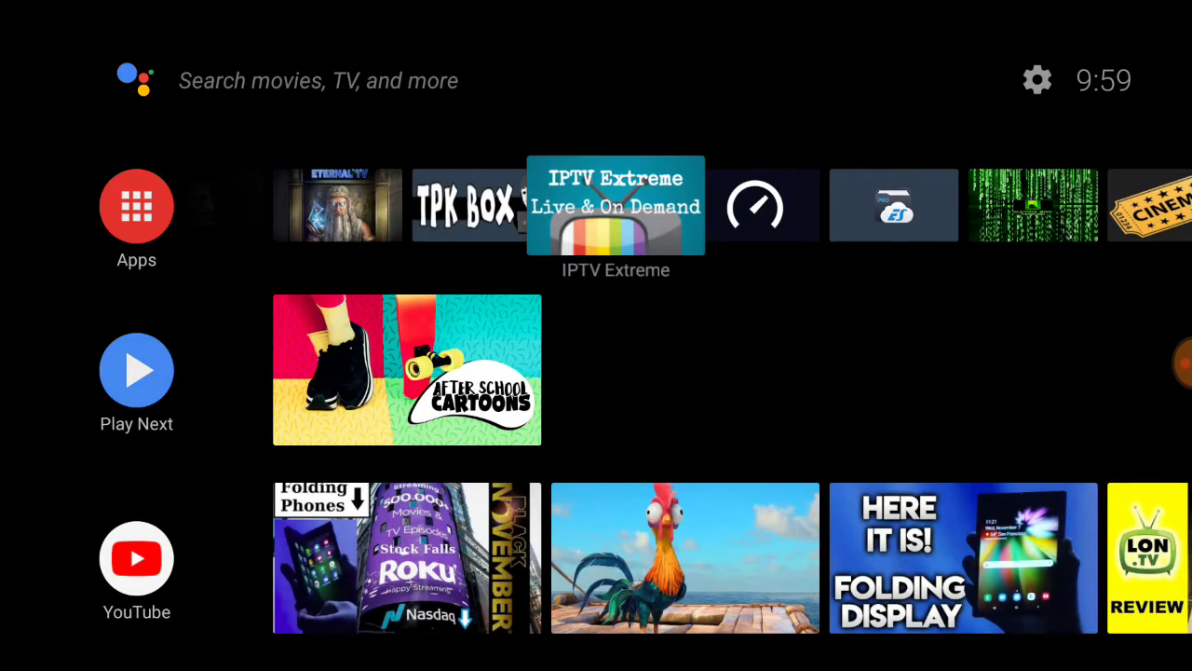
key(Right)
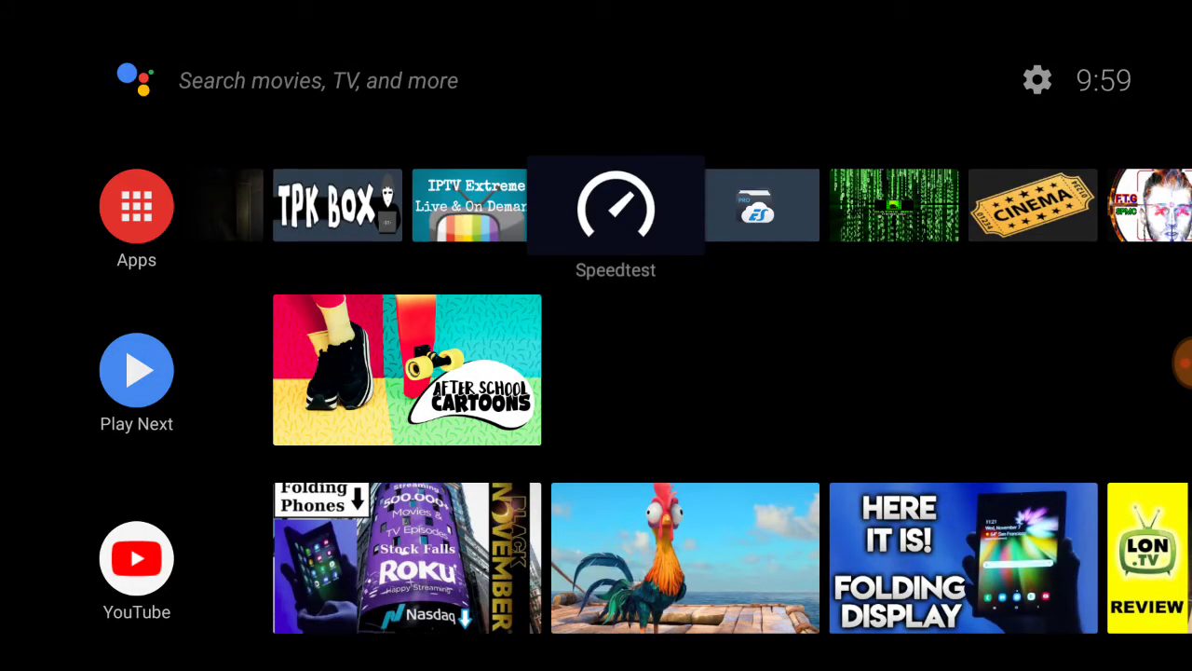
key(Right)
key(Right)
key(Right)
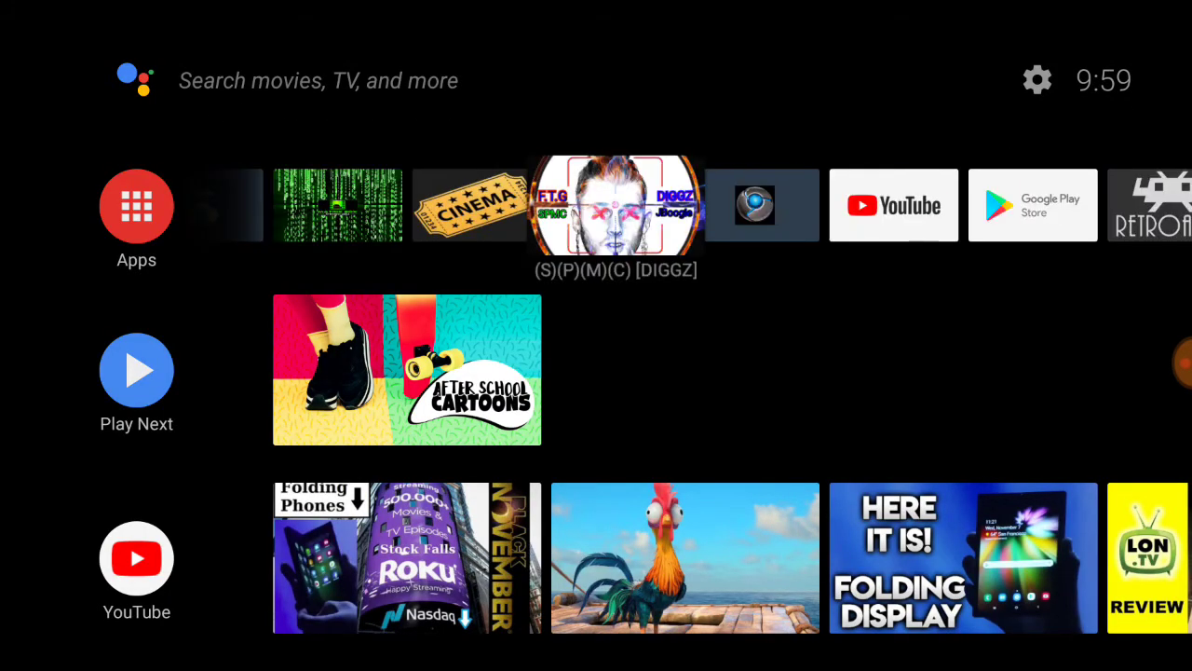
key(Right)
key(Right)
key(Right)
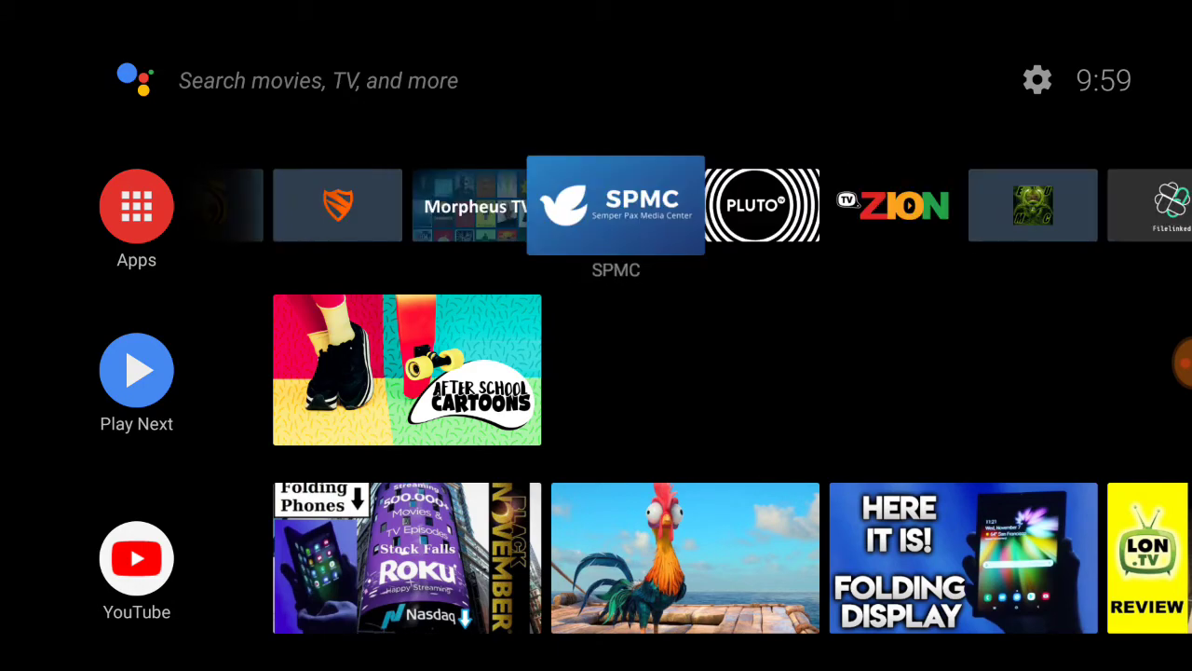
key(Right)
key(Right)
key(Right)
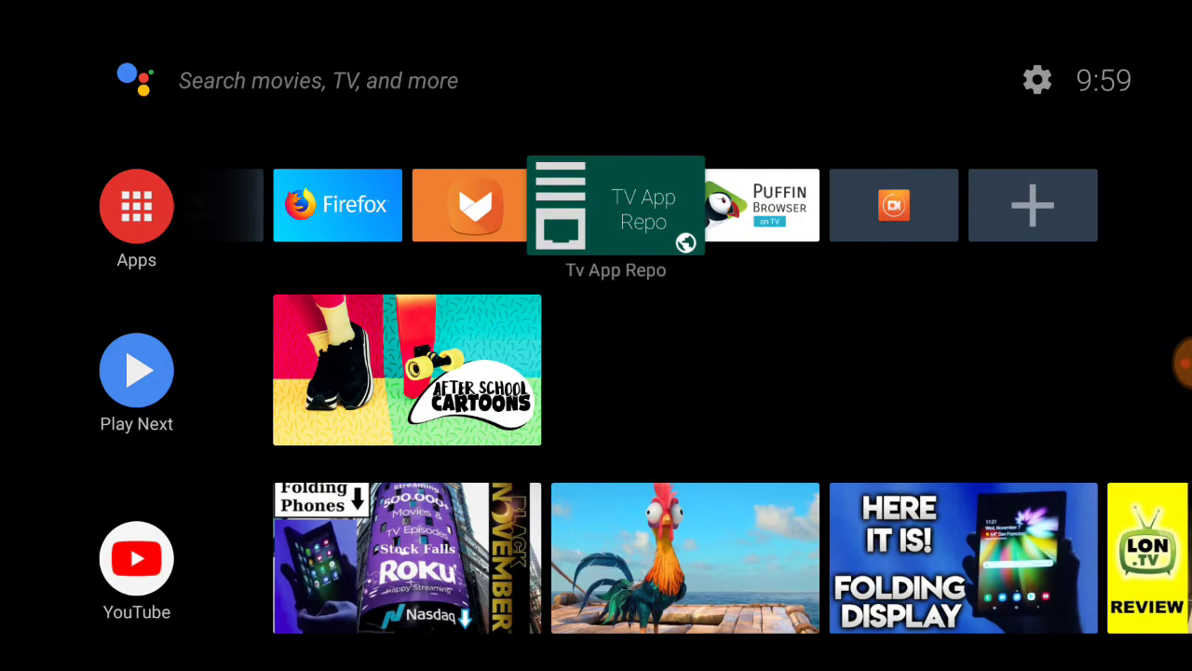
key(Left)
key(Left)
key(Left)
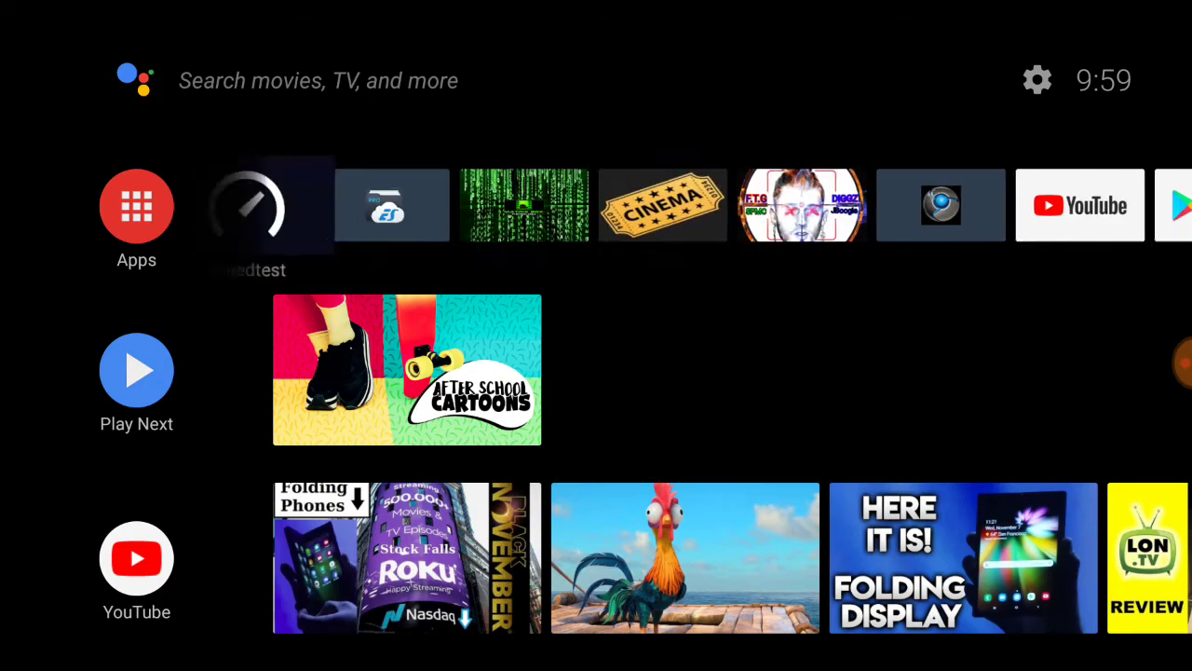
key(Left)
key(Left)
key(Left)
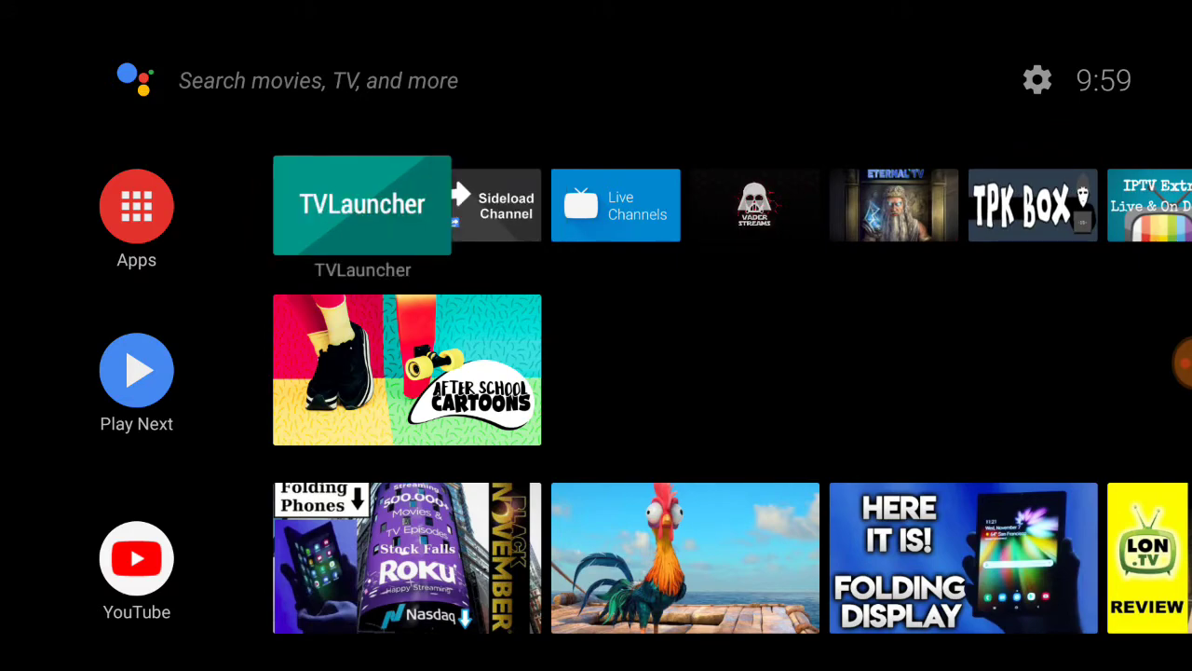
key(Right)
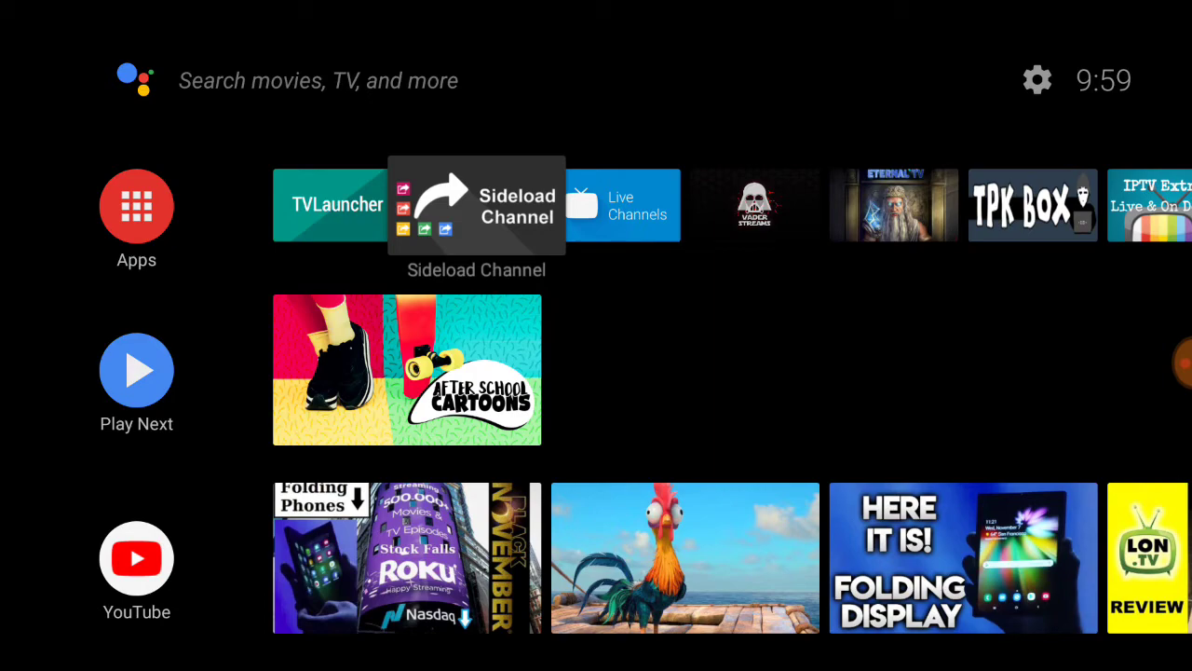
key(Left)
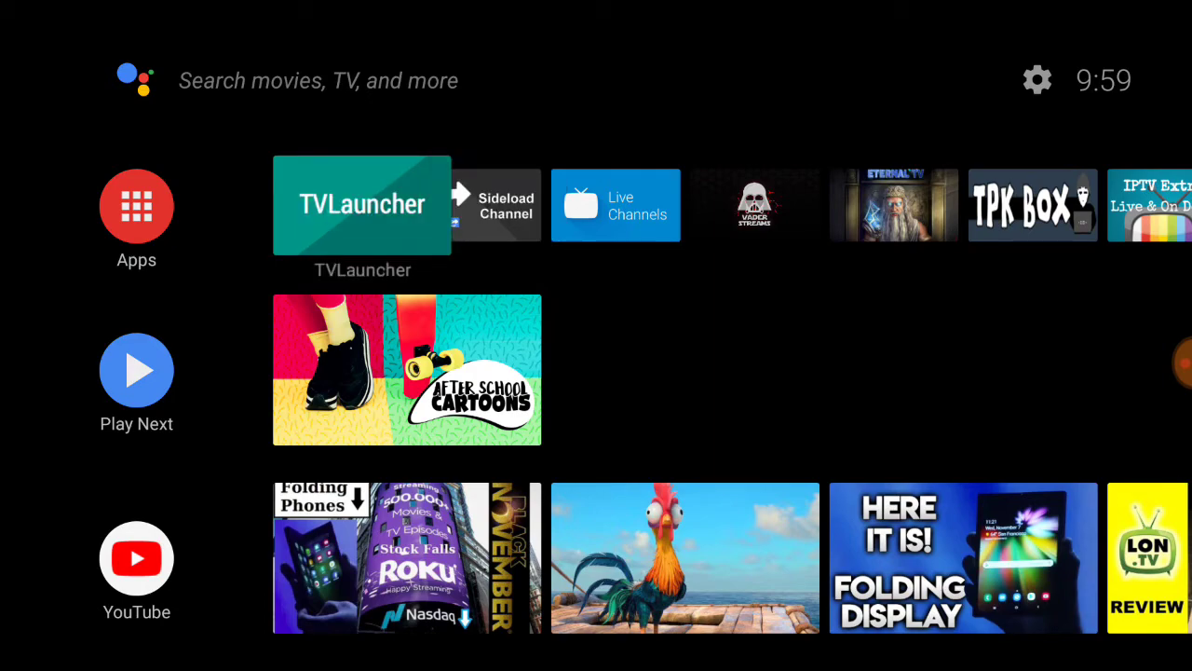
key(Right)
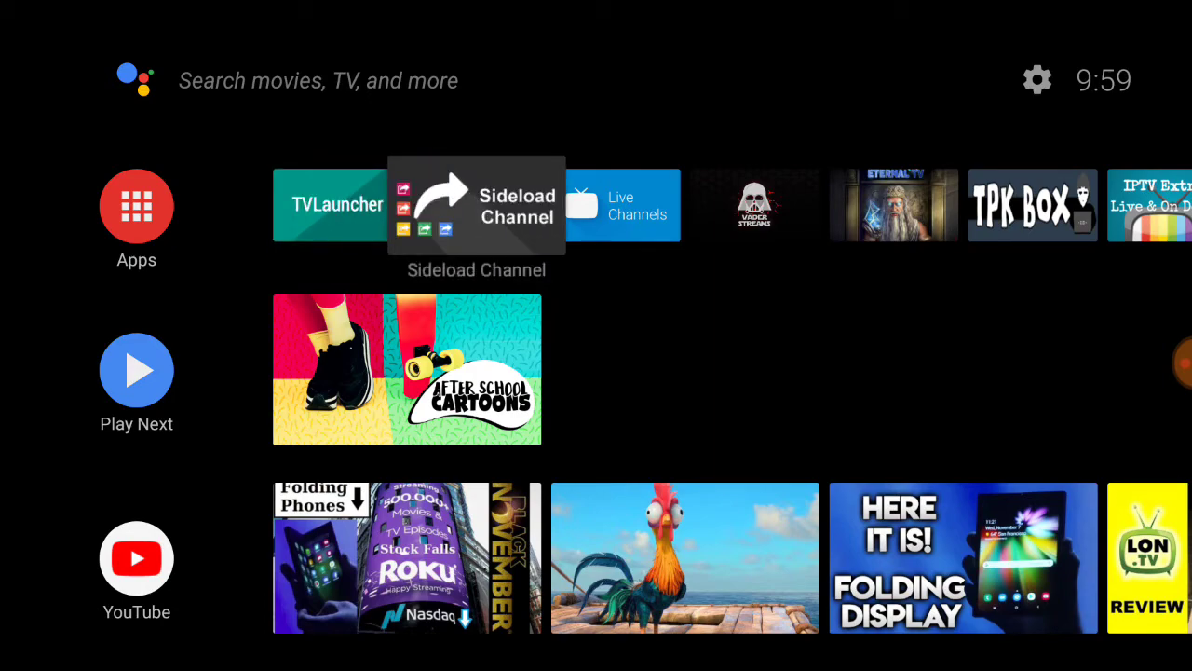
key(Right)
key(Right)
key(Right)
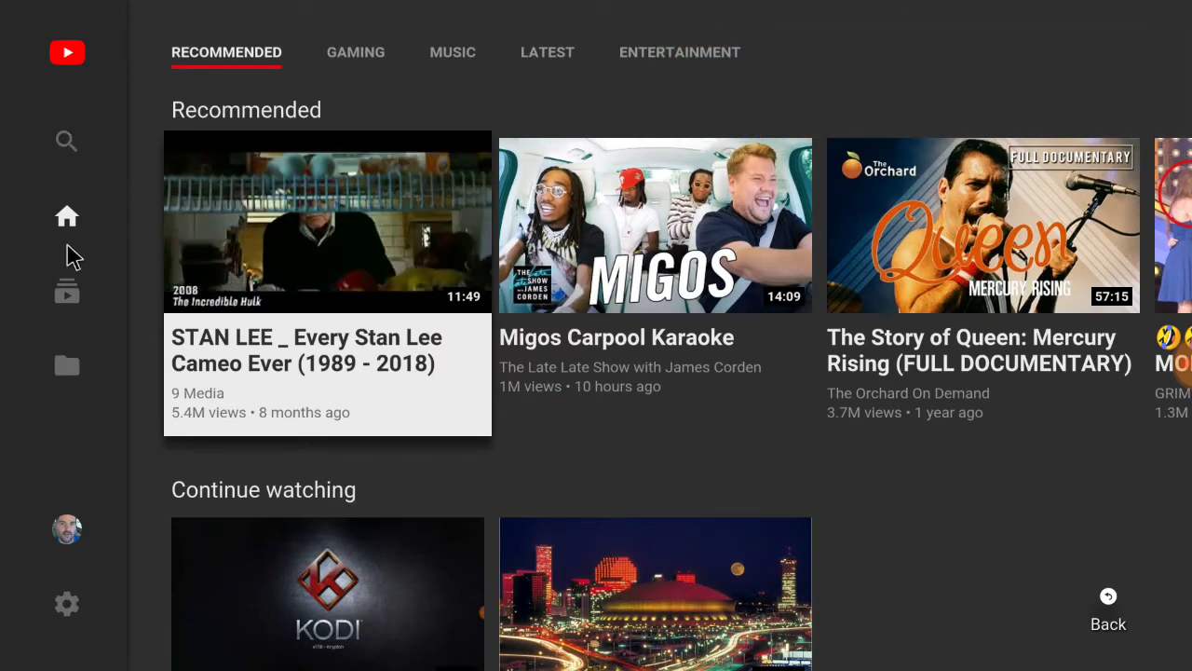
Open the creator's channel by rerunning a search from YouTube's search history.
click(65, 506)
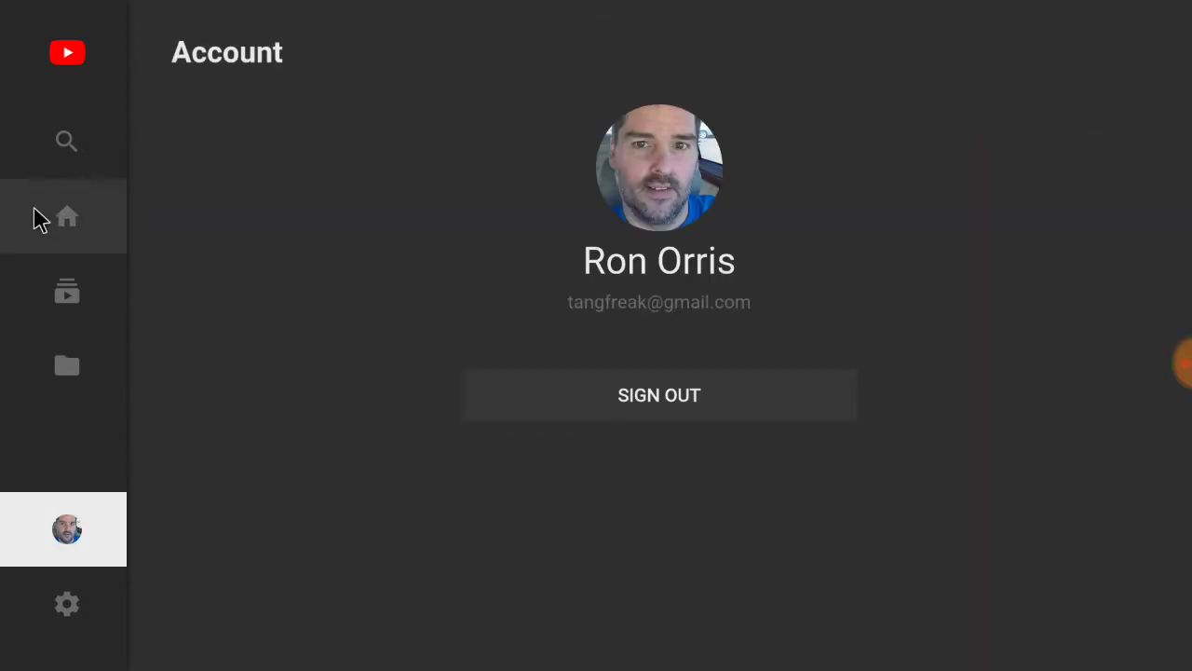
click(65, 160)
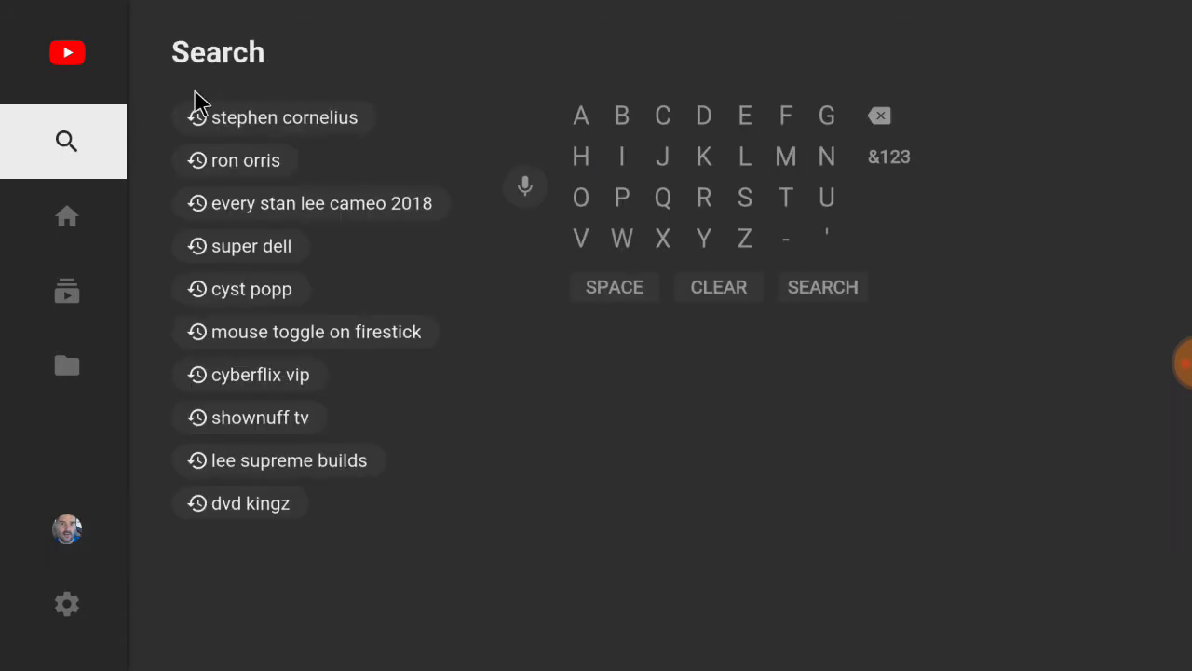
click(240, 172)
click(242, 518)
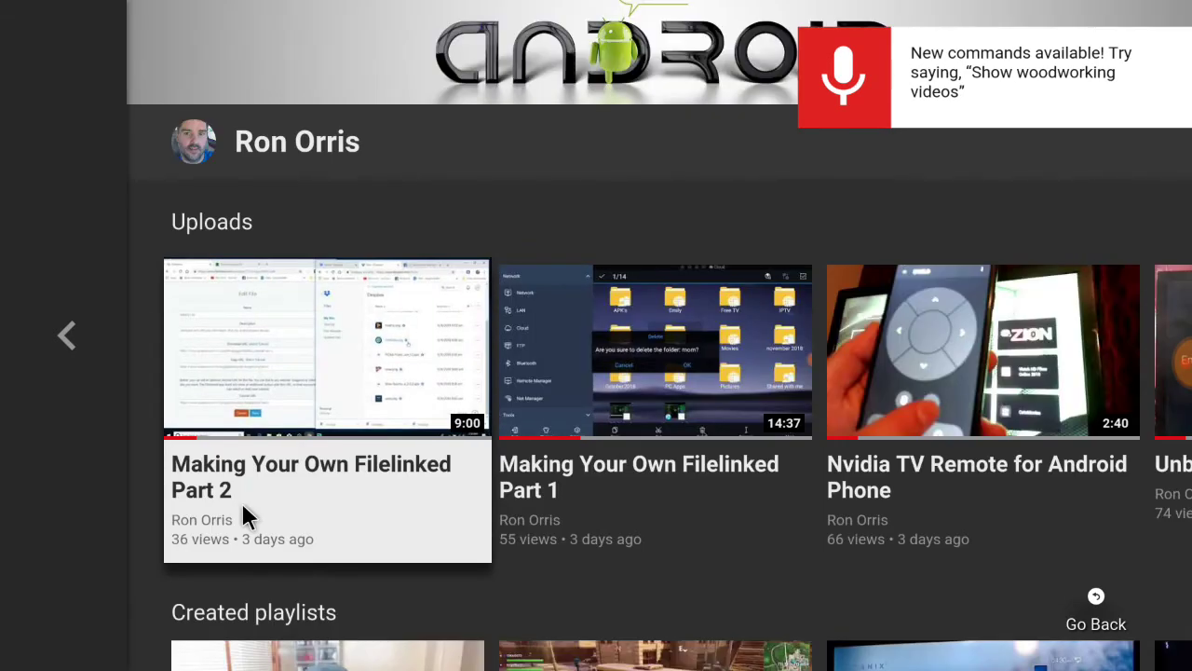
Browse the channel's uploads to play How to Make Shortcut Icons For Leanback Launcher, Android TV OS.
key(Right)
key(Right)
key(Right)
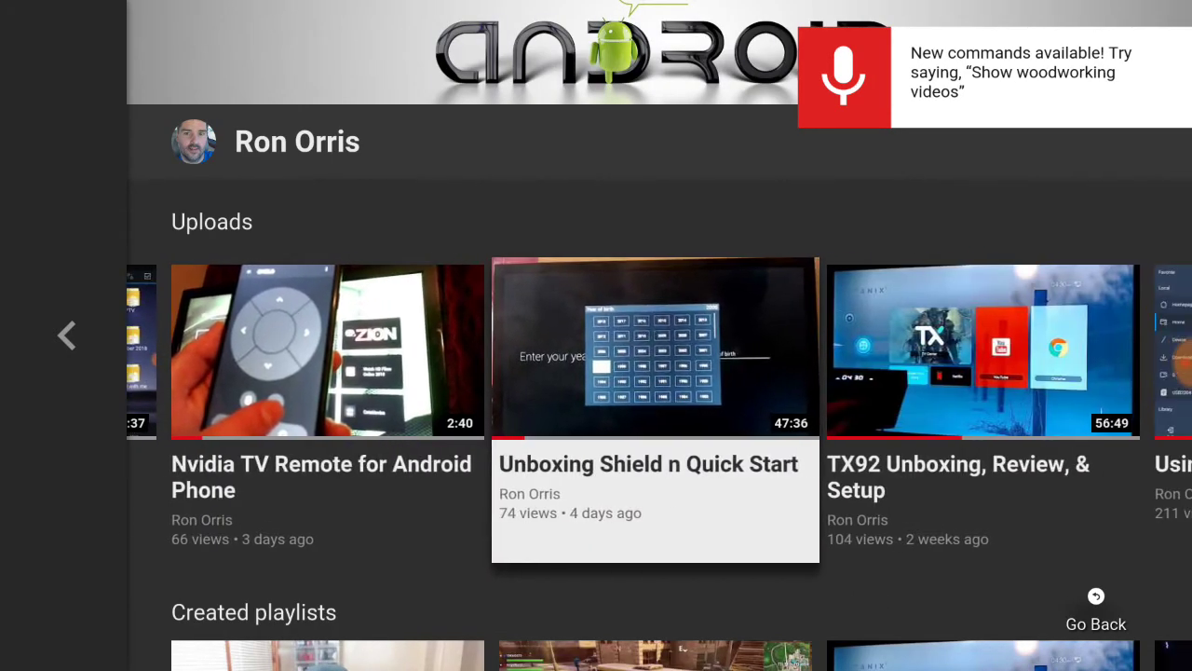
key(Right)
key(Right)
key(Right)
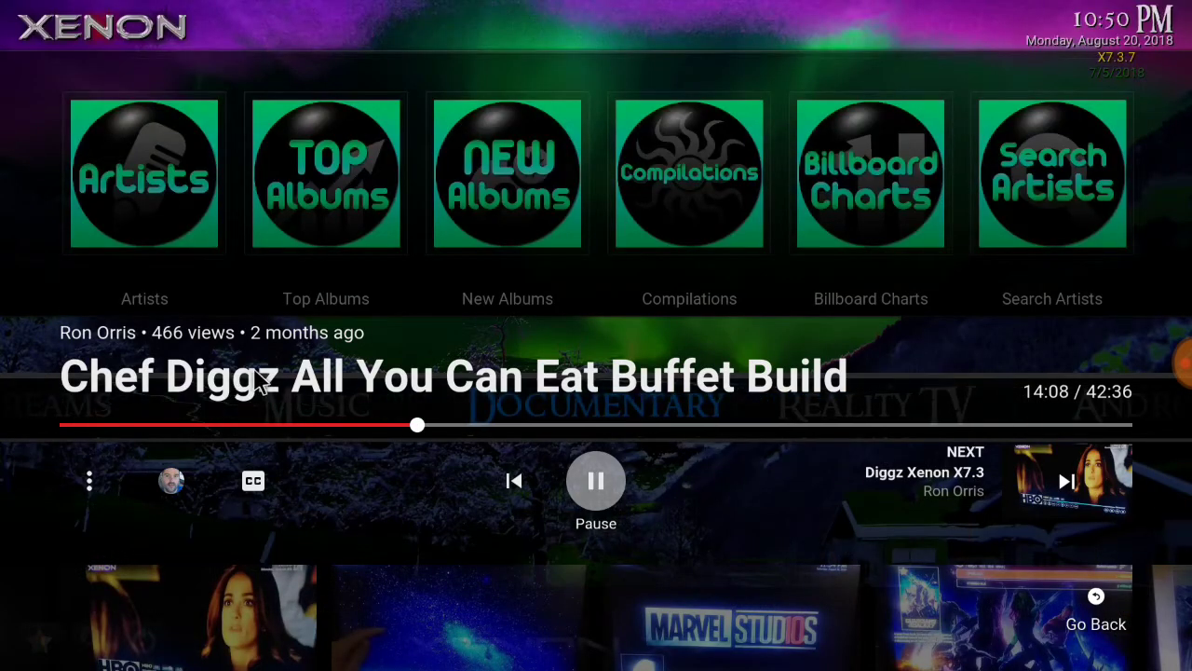
key(Escape)
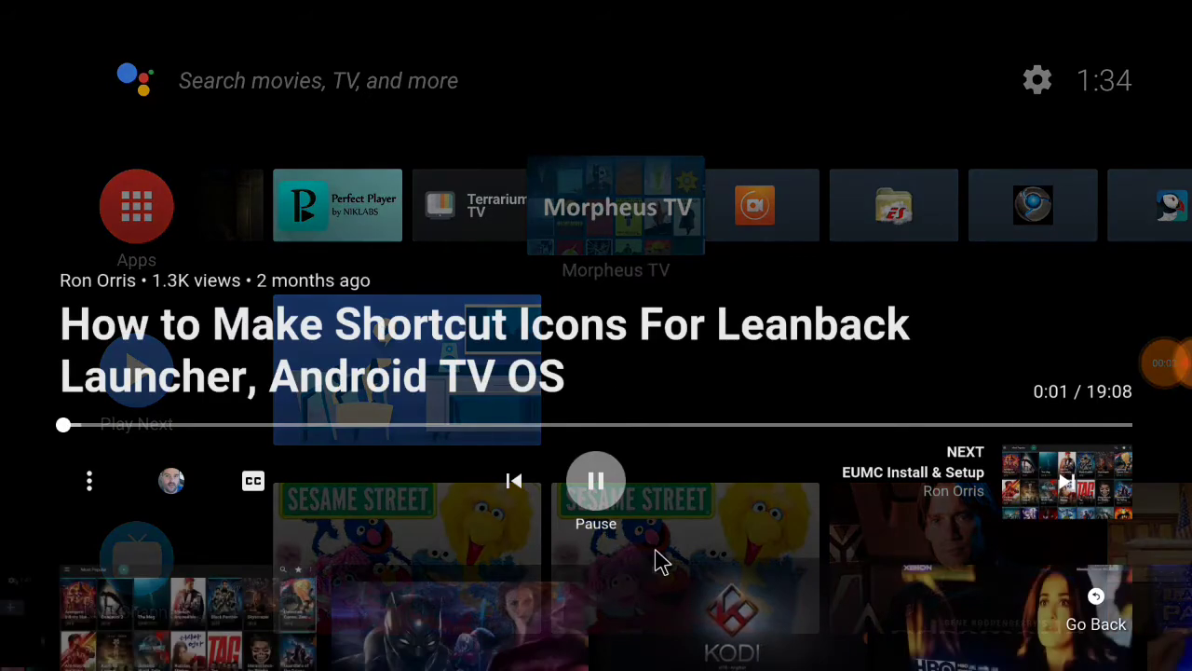
Skip the shortcut-icons video ahead to about 8:31, where the launcher builder is shown.
scroll(539, 430, up, 2)
click(539, 426)
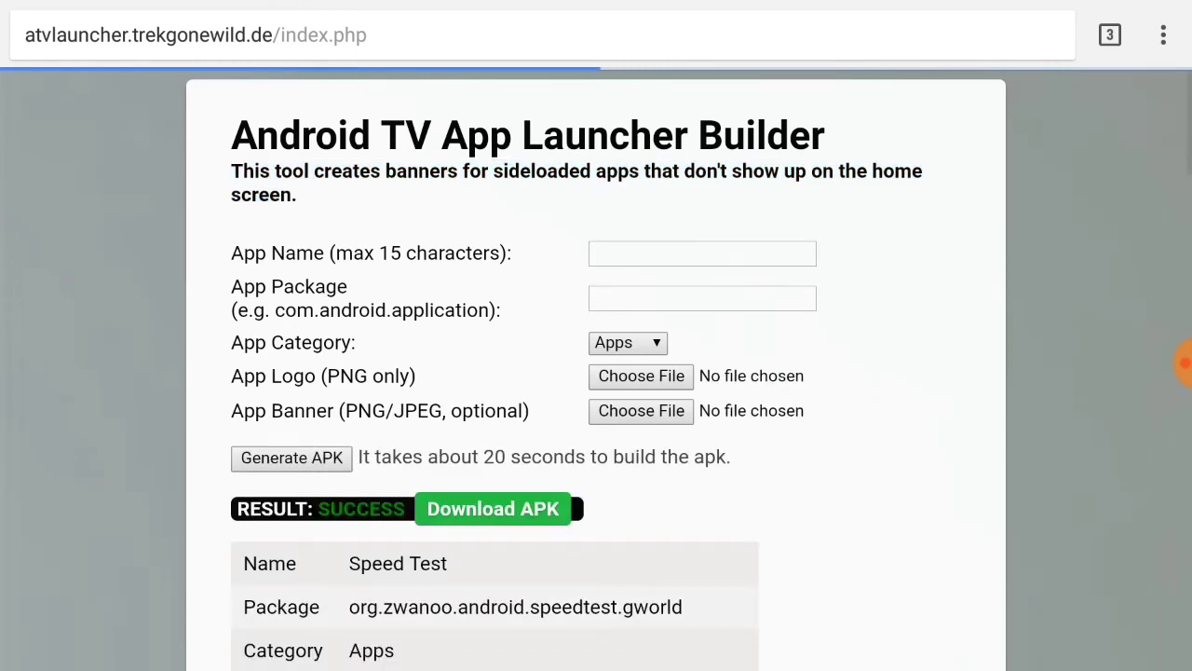
Download the generated Speedtest_ATV.apk and confirm the download prompt.
click(489, 511)
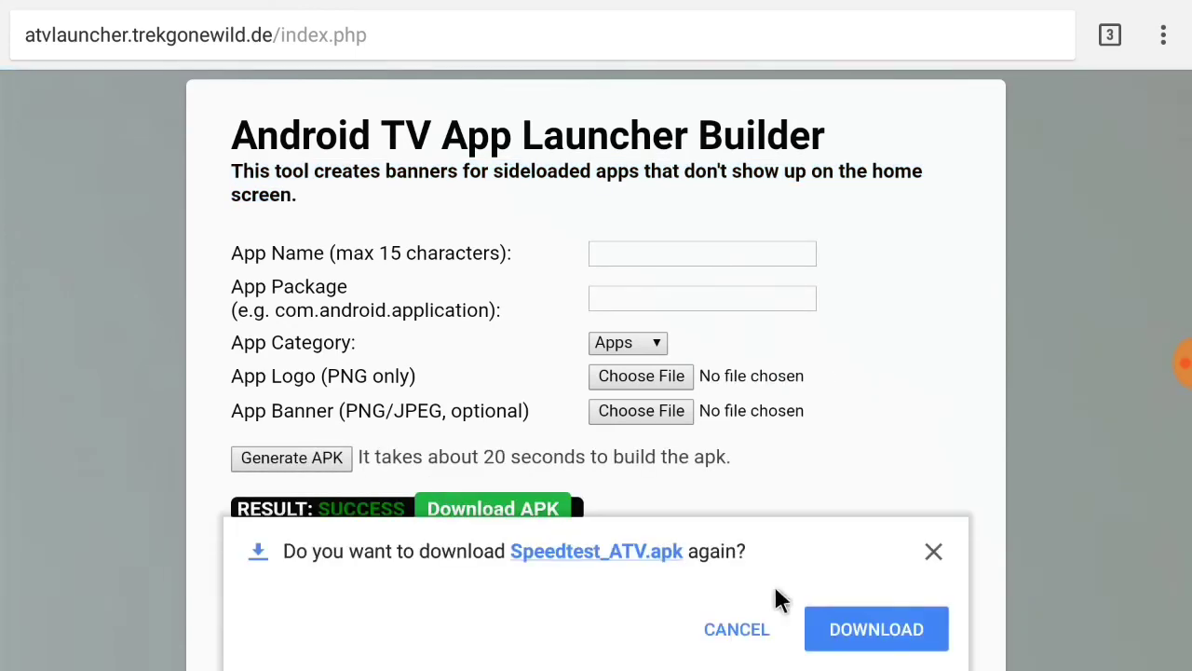
click(831, 629)
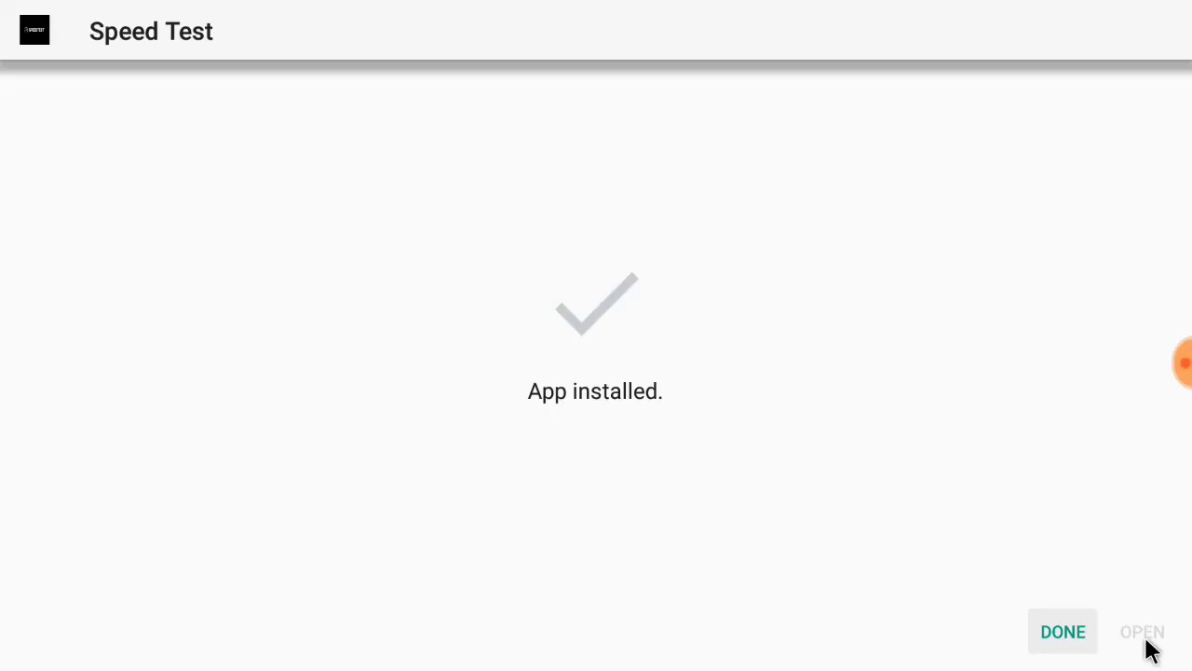
Close the install confirmation and add Speed Test to the favourite apps row.
click(1081, 632)
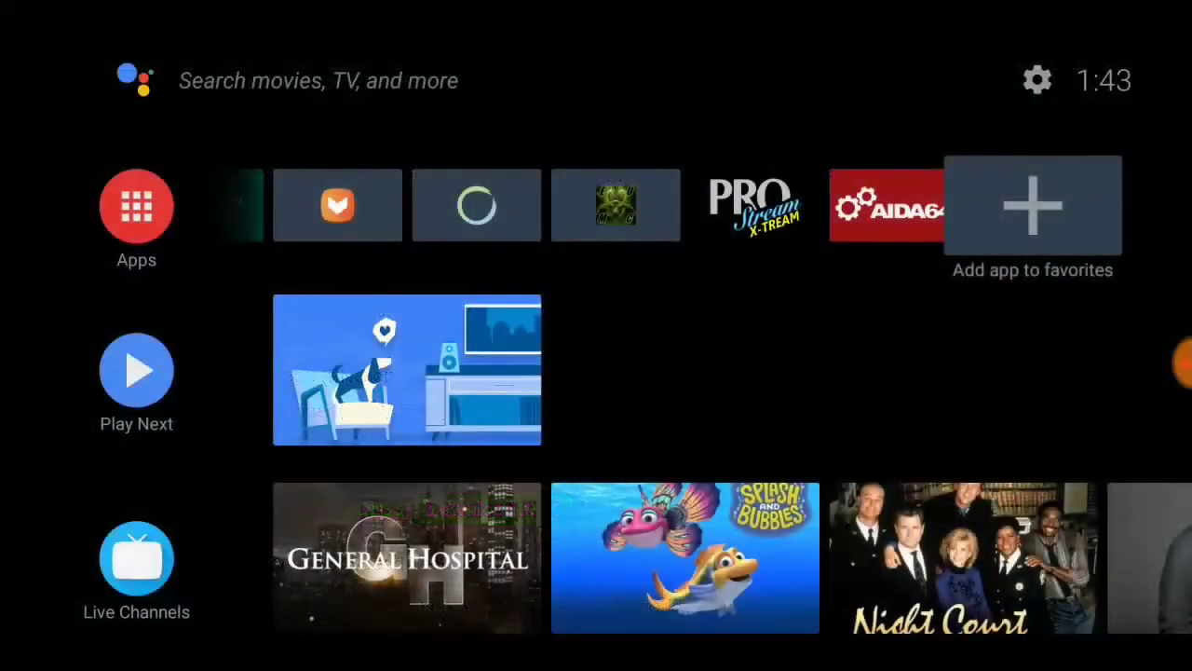
click(1036, 80)
key(Down)
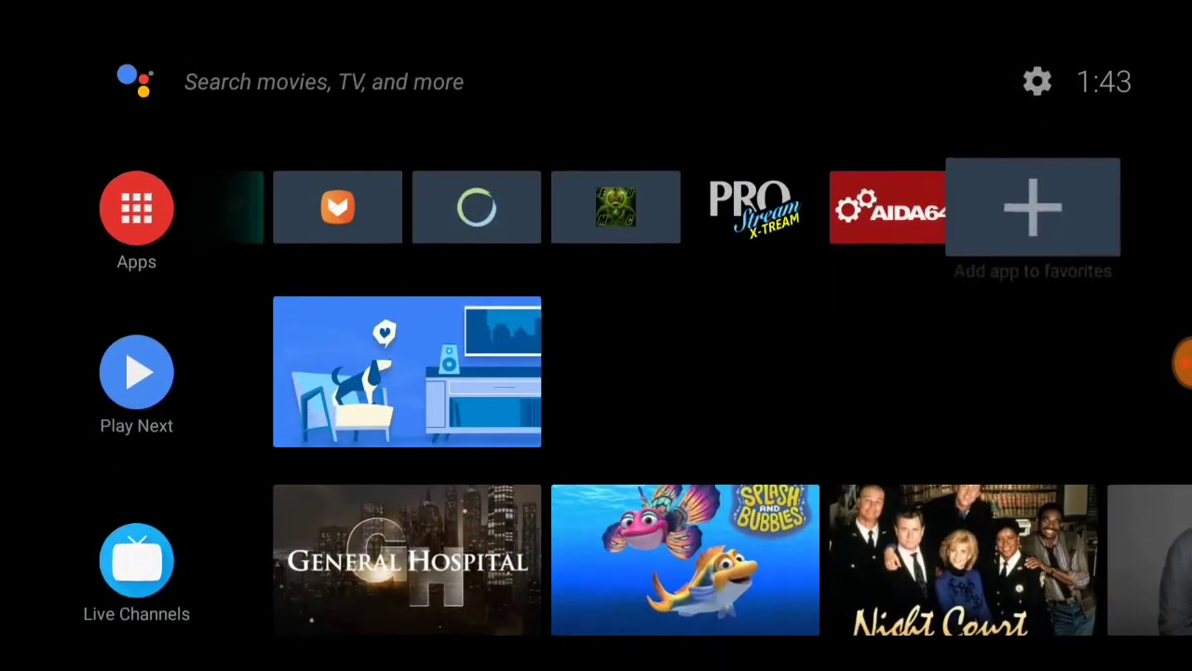
key(Return)
key(Down)
key(Down)
key(Down)
key(Down)
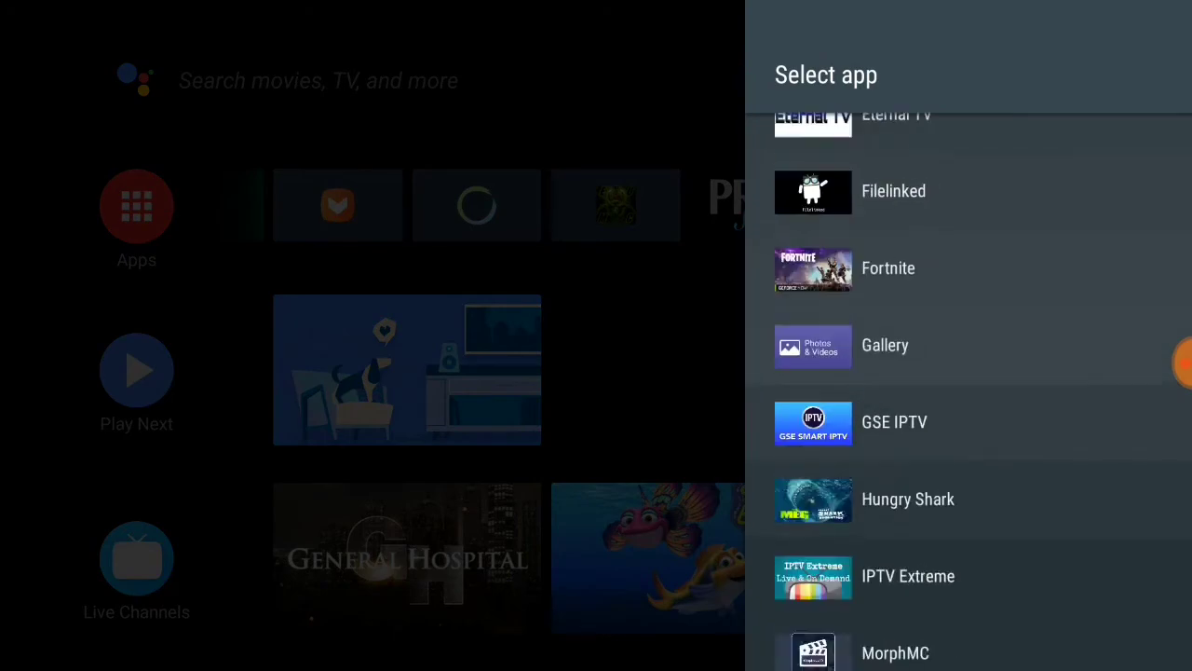
key(Return)
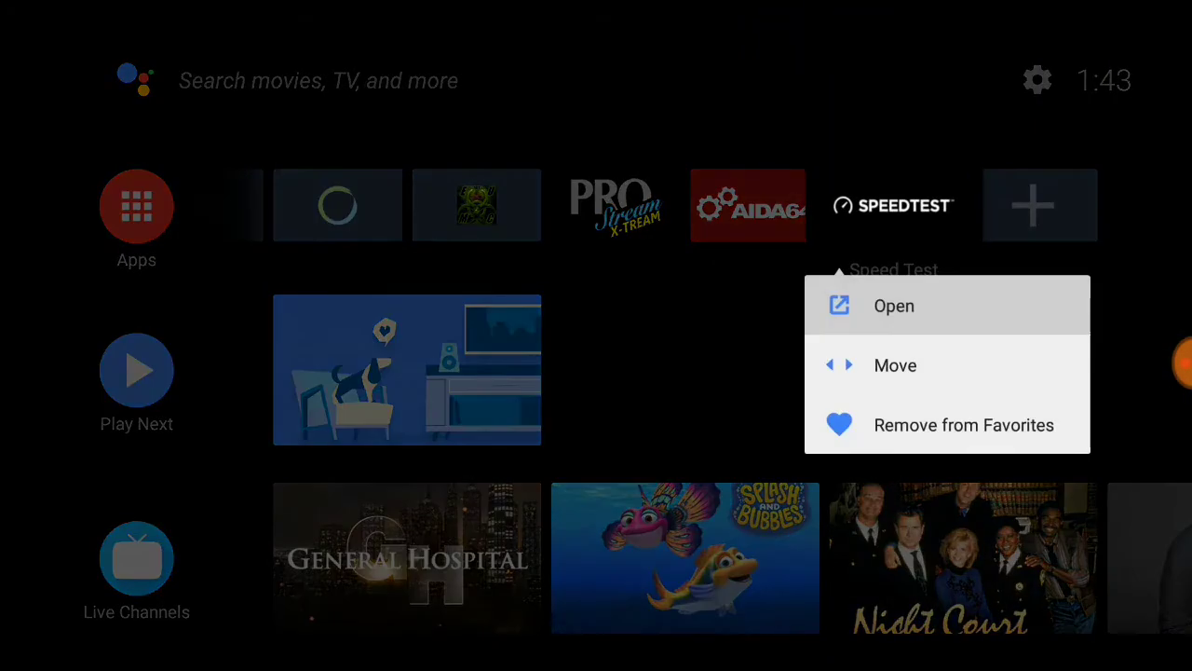
Stop the video and back out of the channel to the search results.
mouse_move(871, 207)
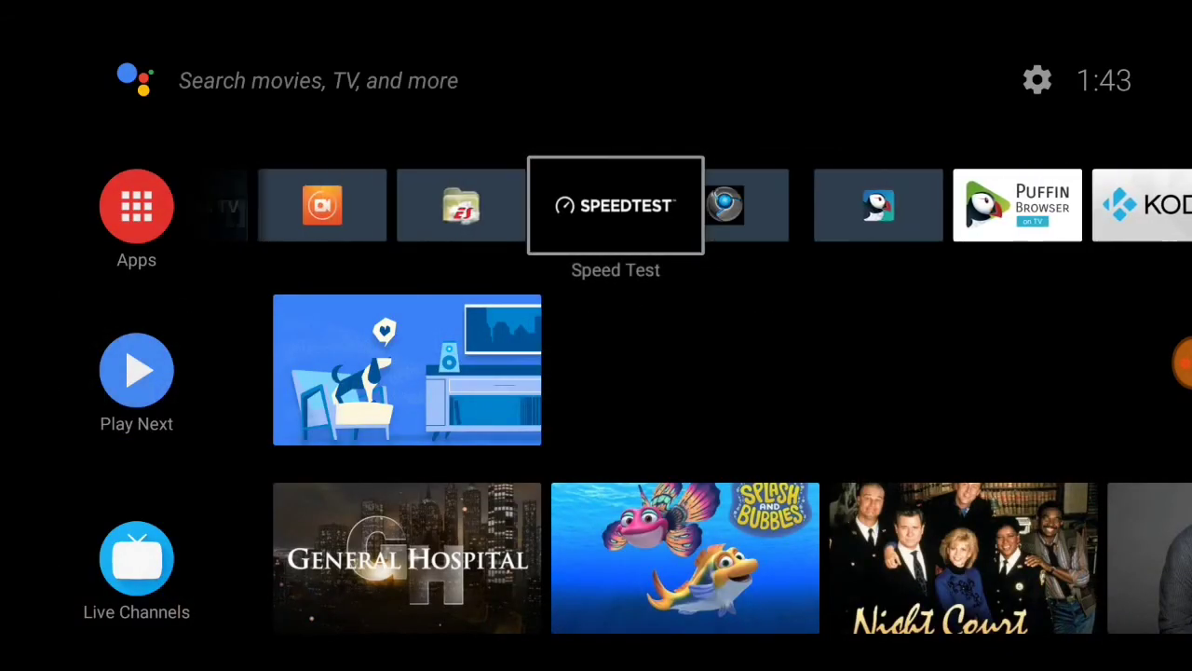
key(Escape)
key(Escape)
key(Escape)
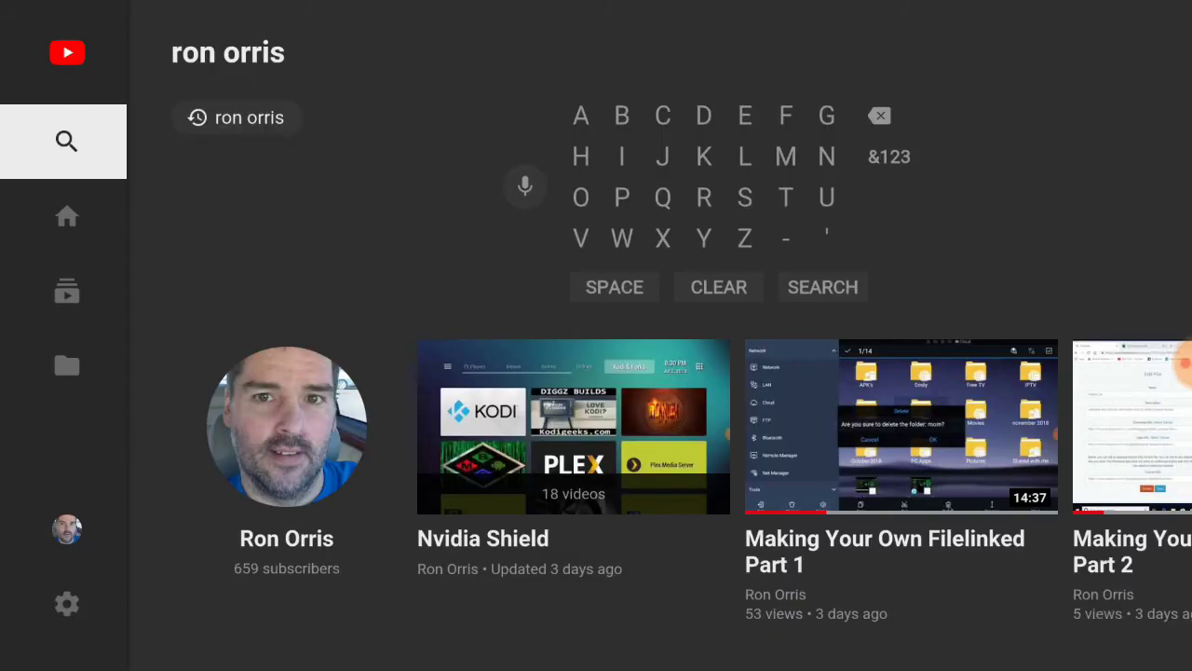
key(Escape)
key(Escape)
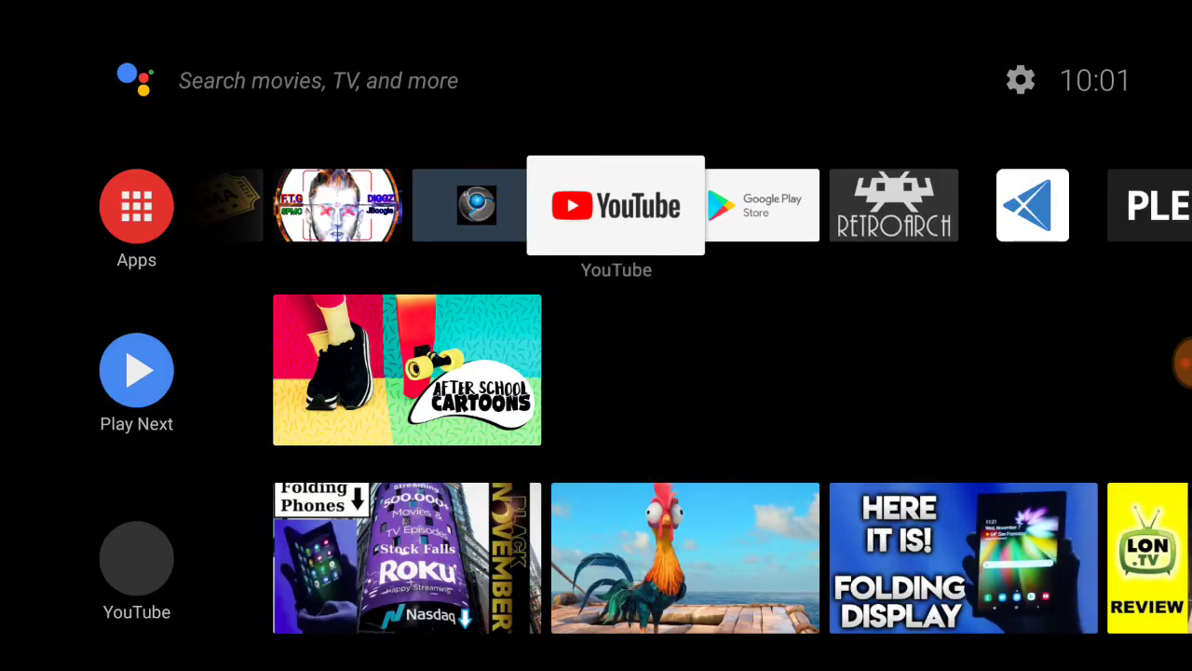
Exit YouTube and move focus to the Speedtest banner in the home favourites row.
key(Left)
key(Left)
key(Left)
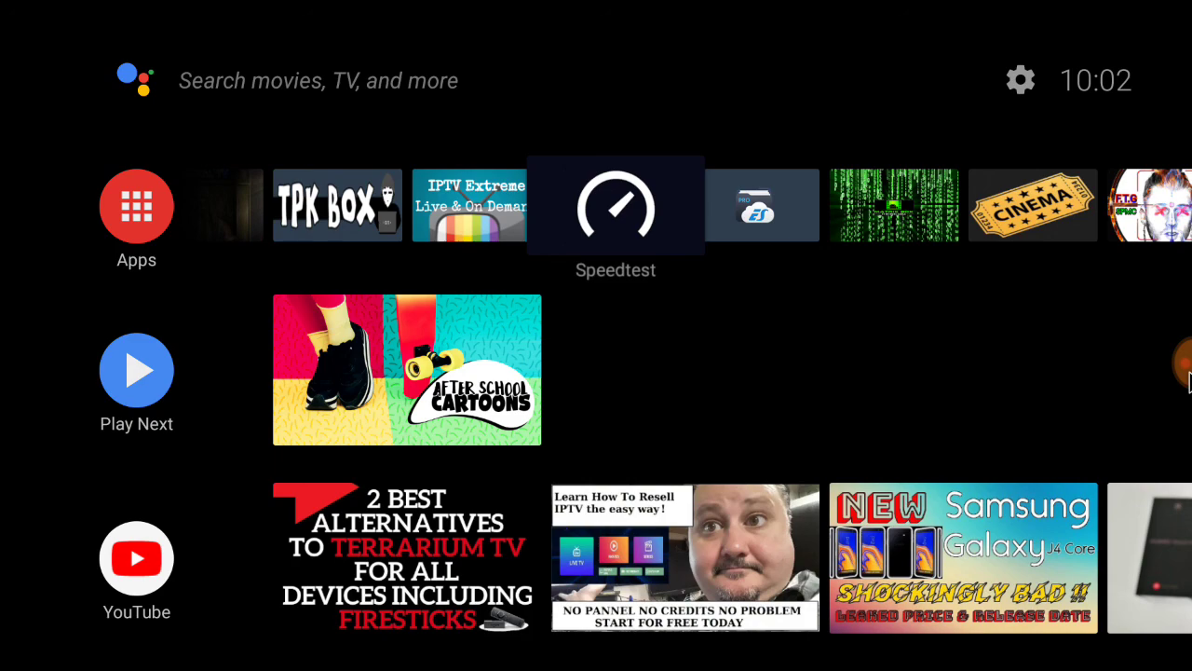
click(1186, 365)
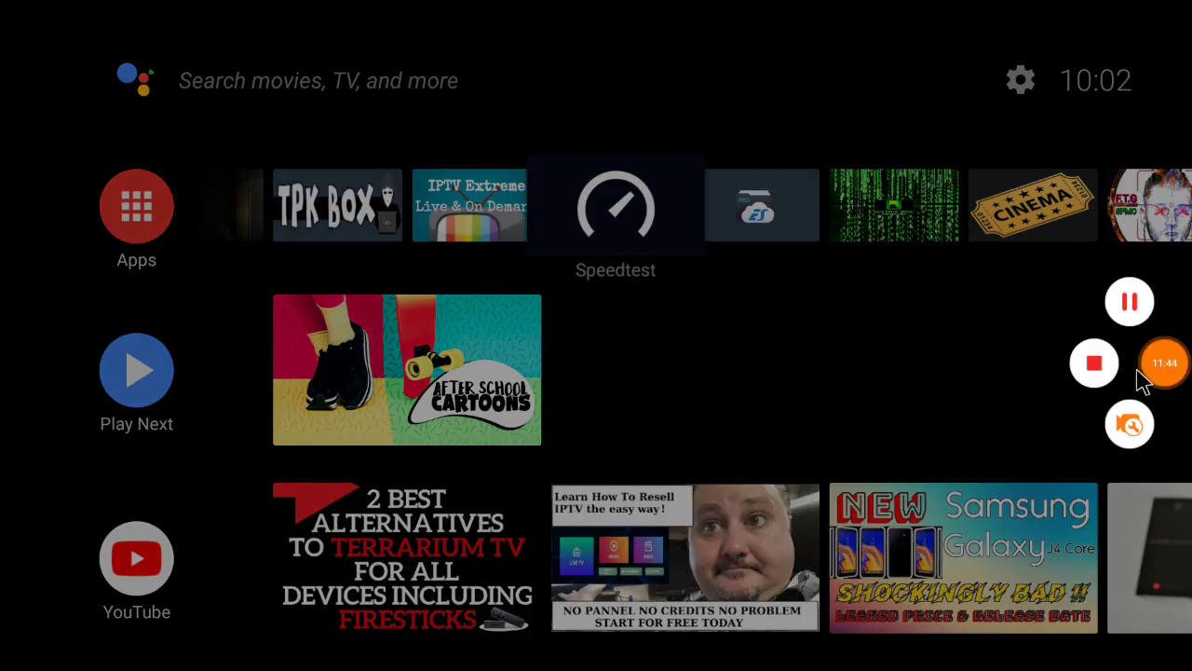